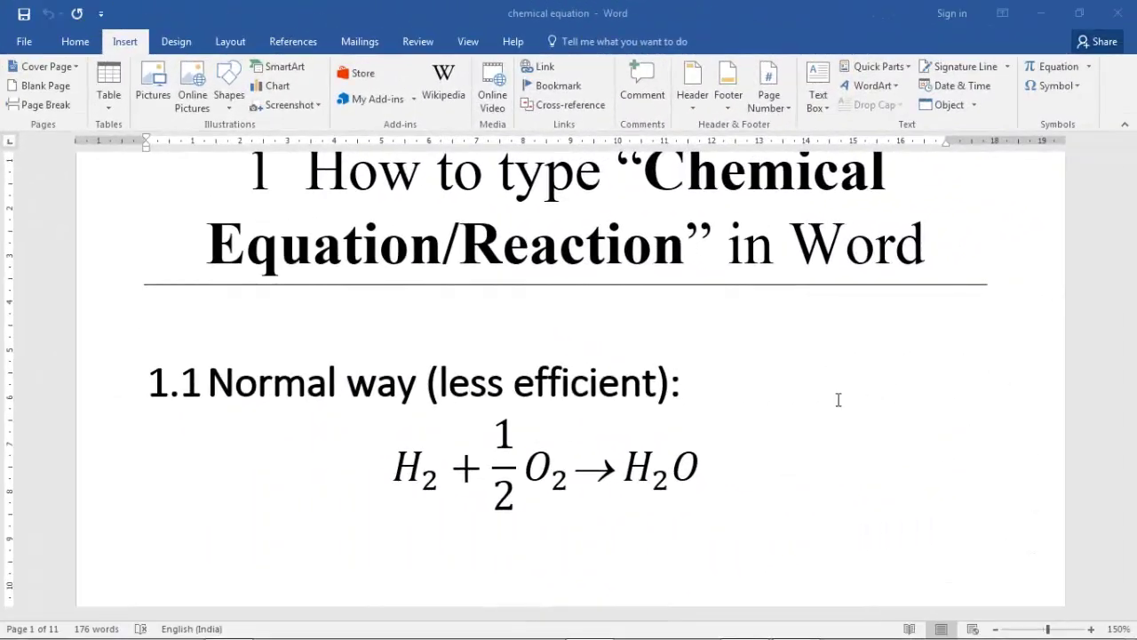
scroll(838, 399, "up", 3)
scroll(839, 401, "down", 1)
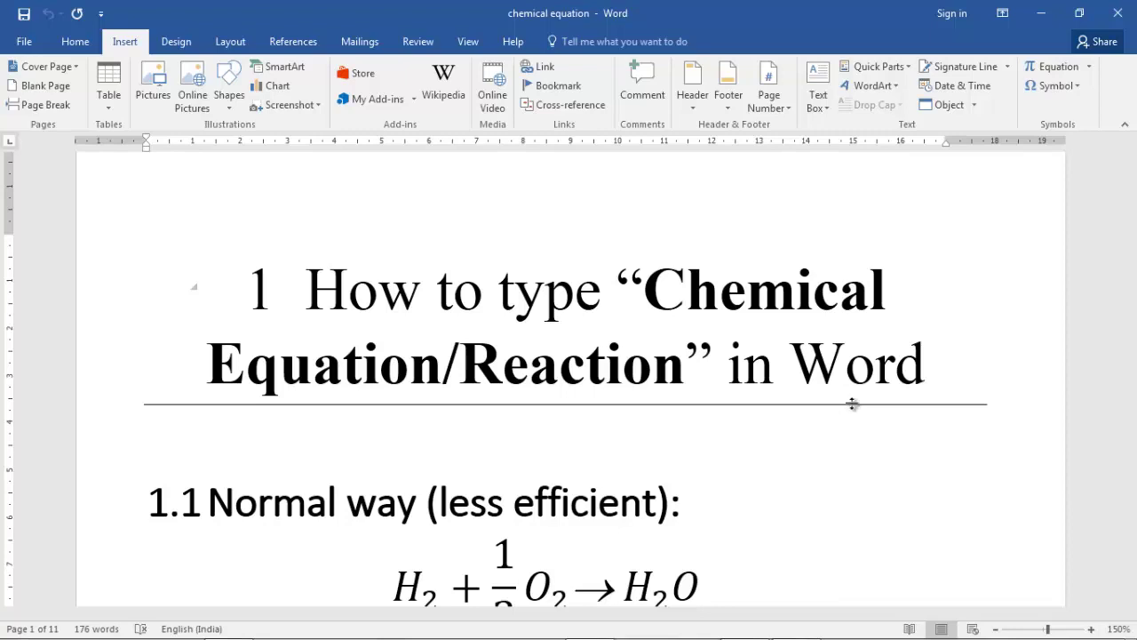
left_click(74, 40)
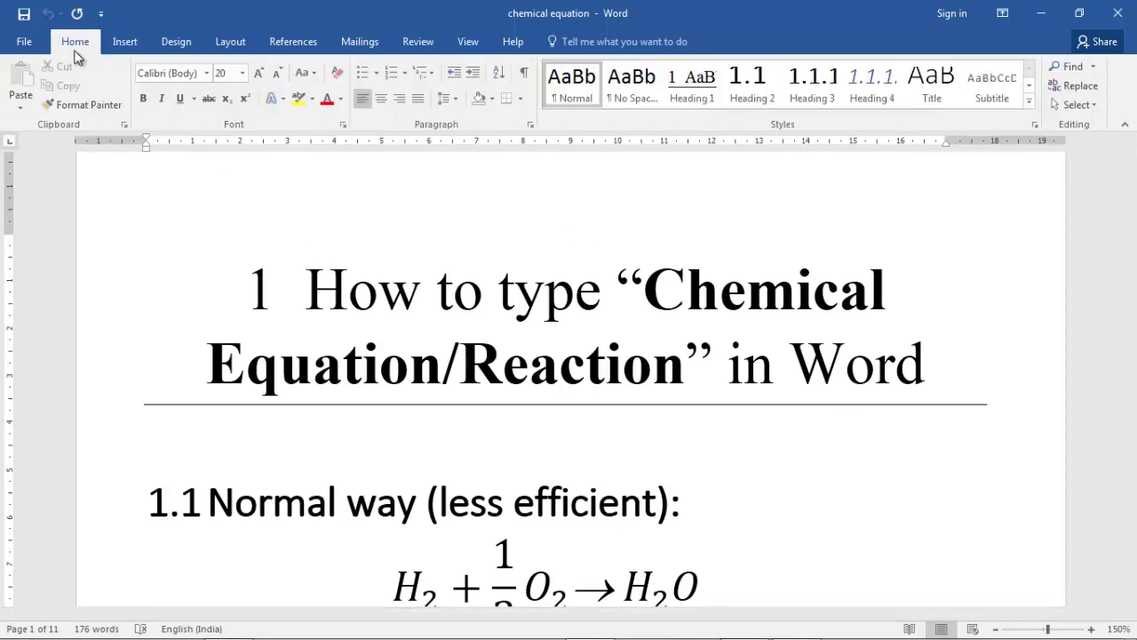
left_click(126, 46)
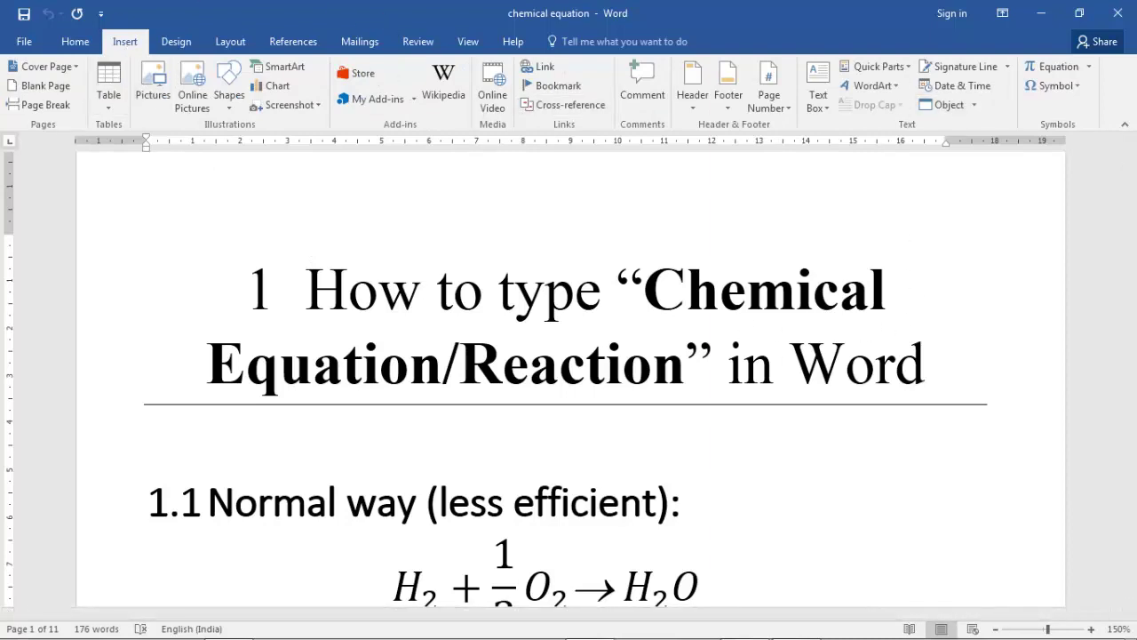
left_click(1048, 65)
scroll(665, 477, "down", 5)
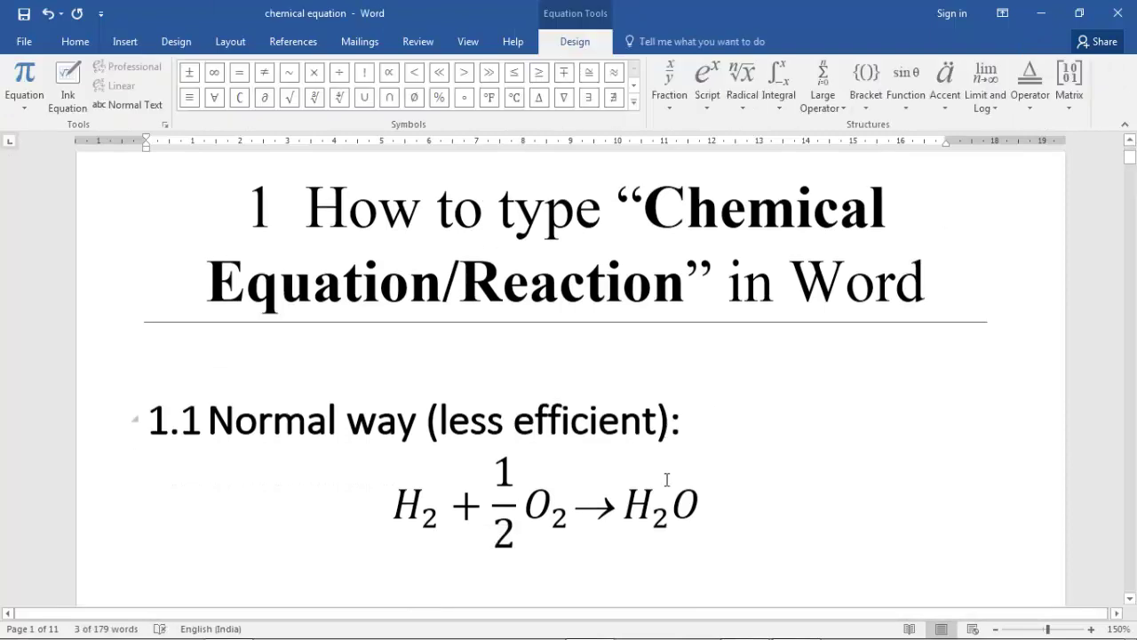
- Insert a new equation on the blank line below the sample reaction and enter H with subscript 2 followed by a plus sign
left_click(627, 460)
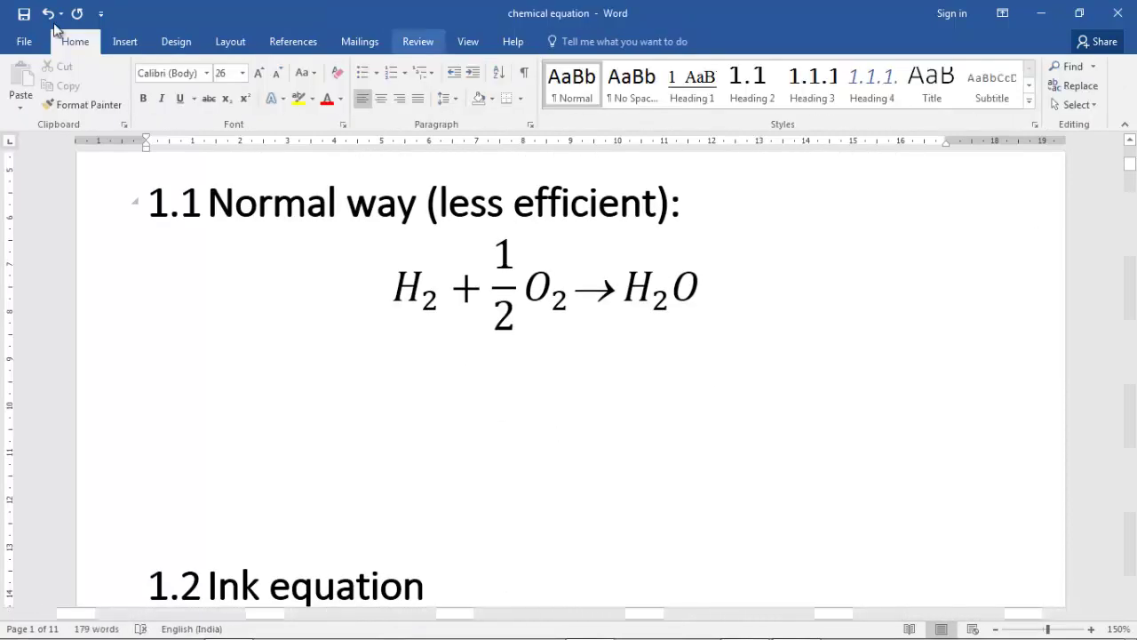
left_click(124, 41)
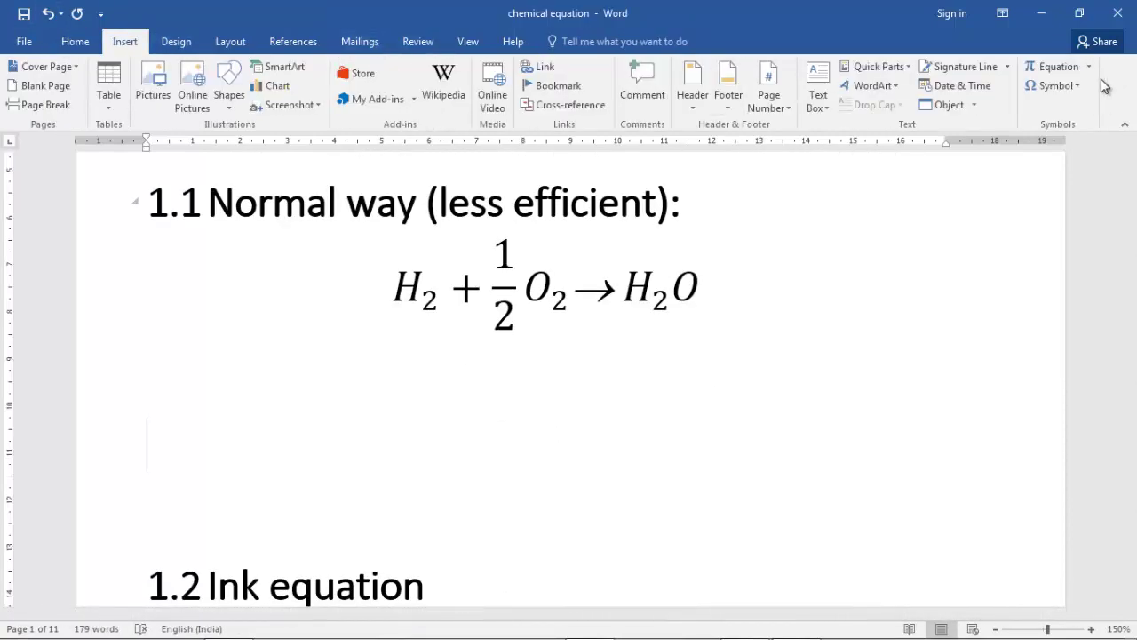
left_click(1057, 66)
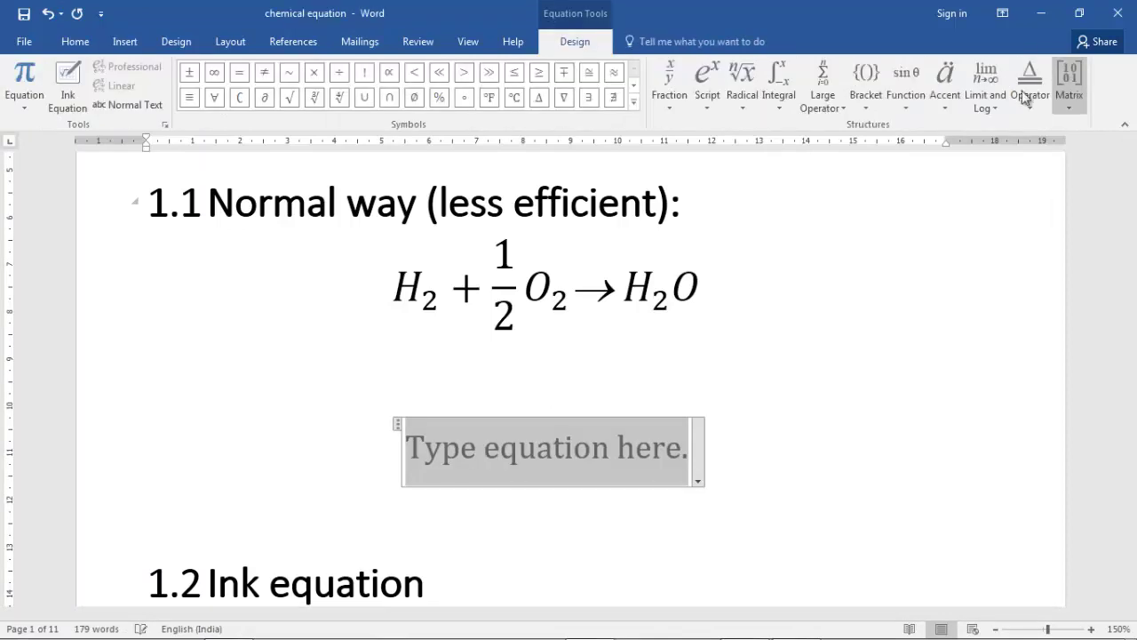
type("H")
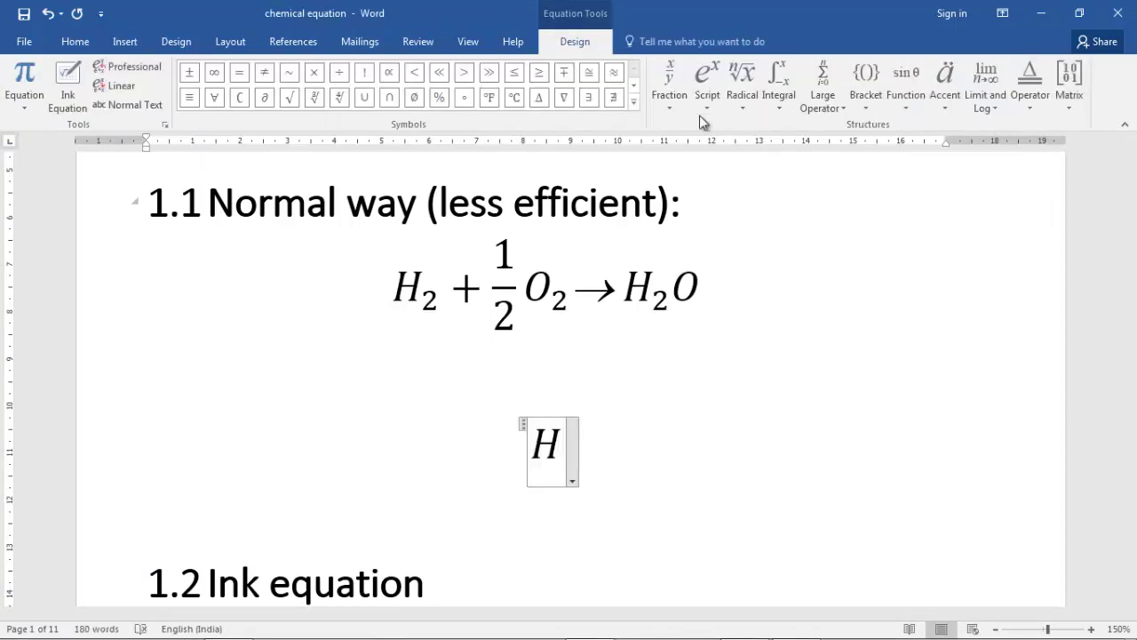
left_click(707, 98)
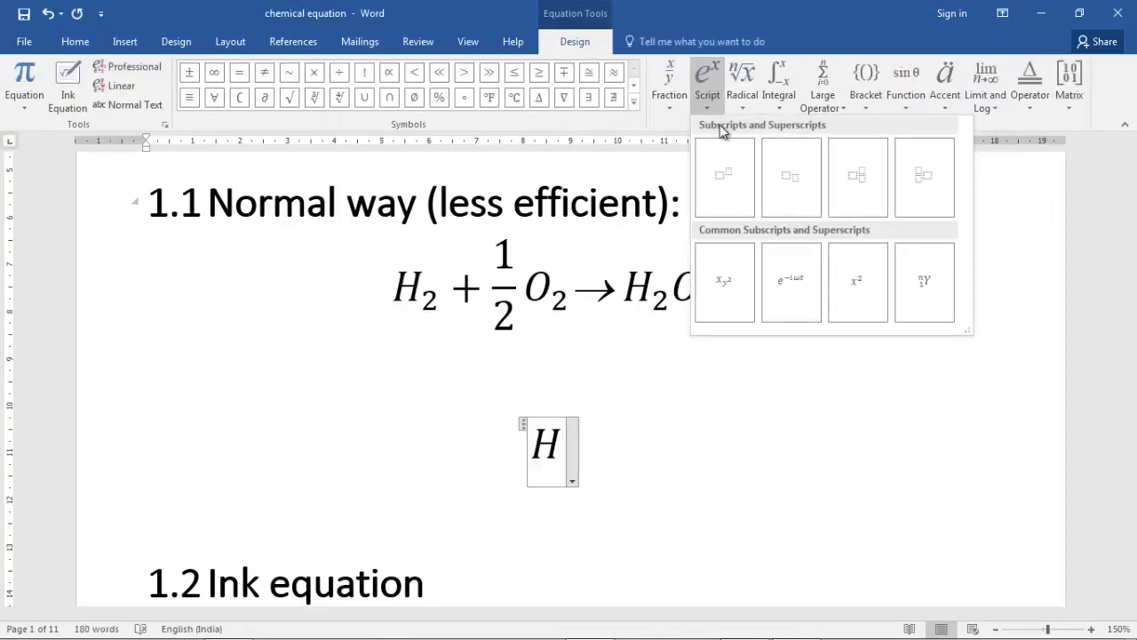
left_click(792, 175)
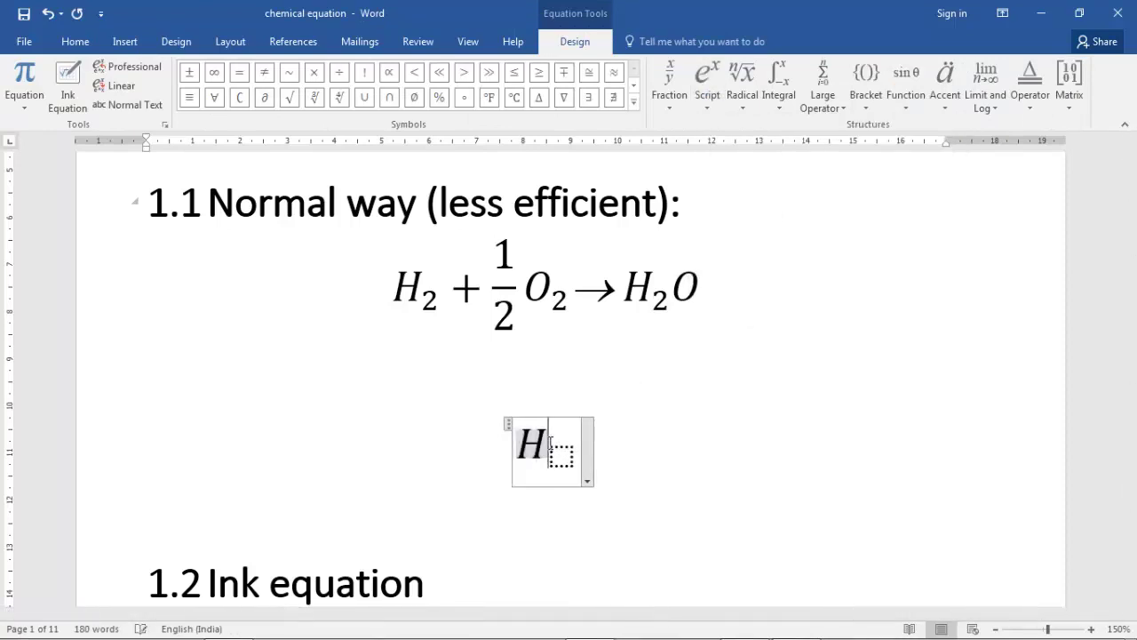
type("2")
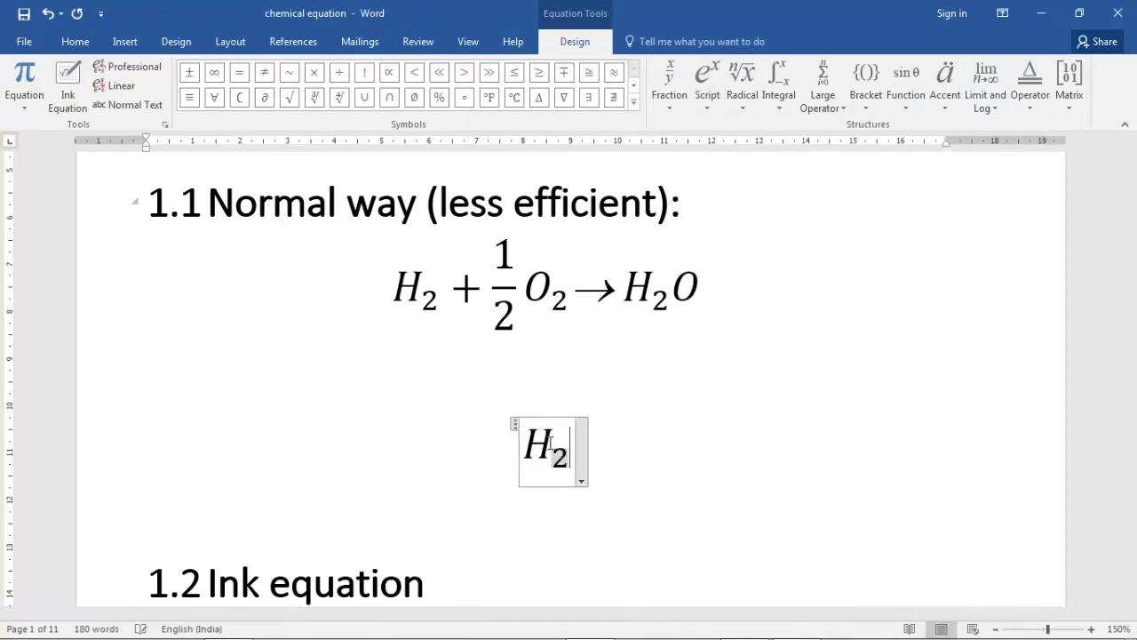
key("Right")
type("+")
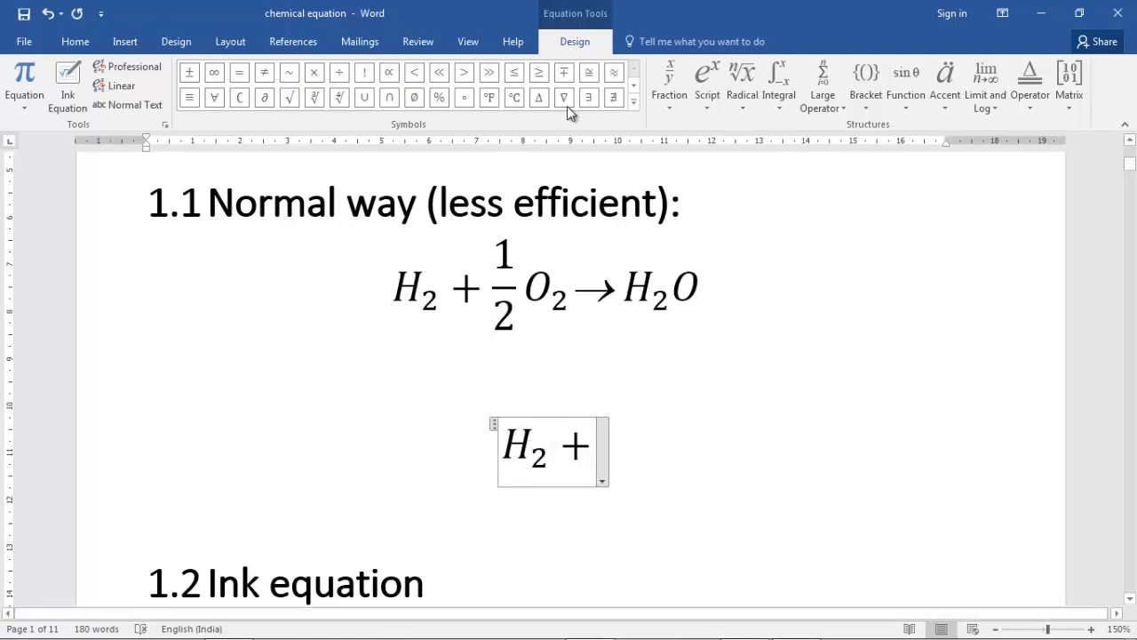
- Add a stacked fraction structure after the plus sign with numerator 1 and denominator 2
left_click(668, 96)
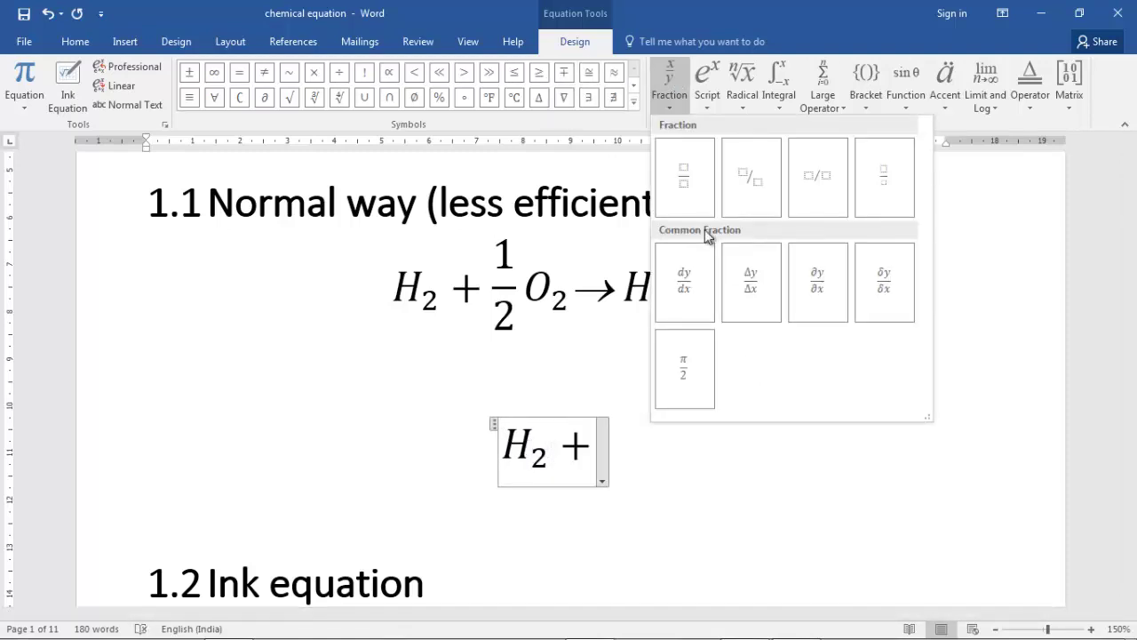
left_click(692, 173)
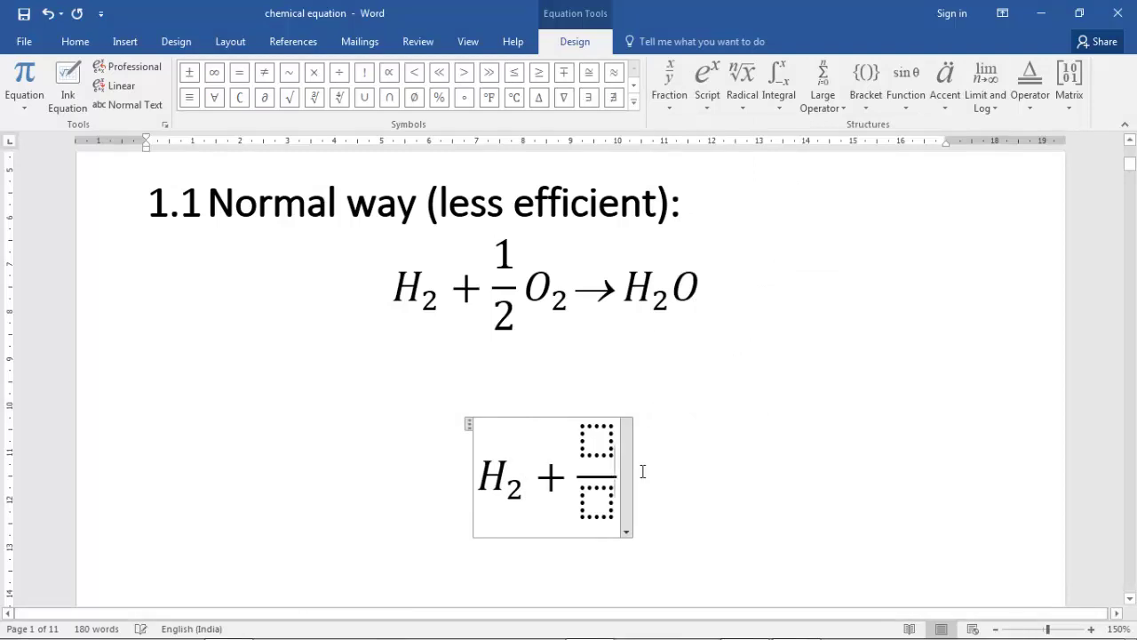
left_click(601, 439)
type("1")
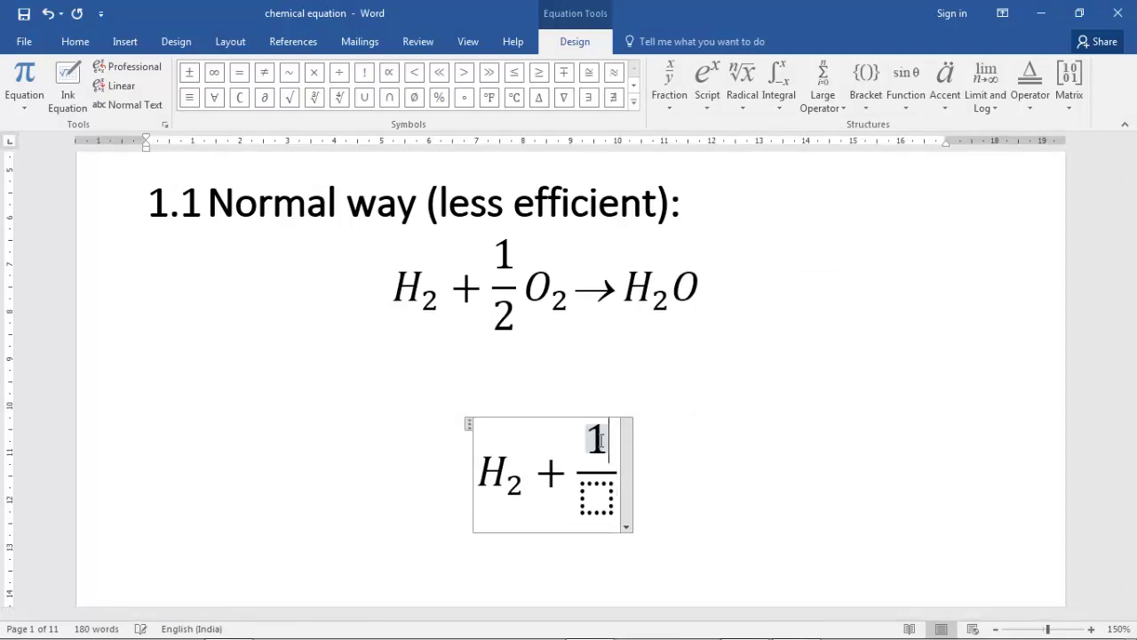
left_click(607, 497)
type("2")
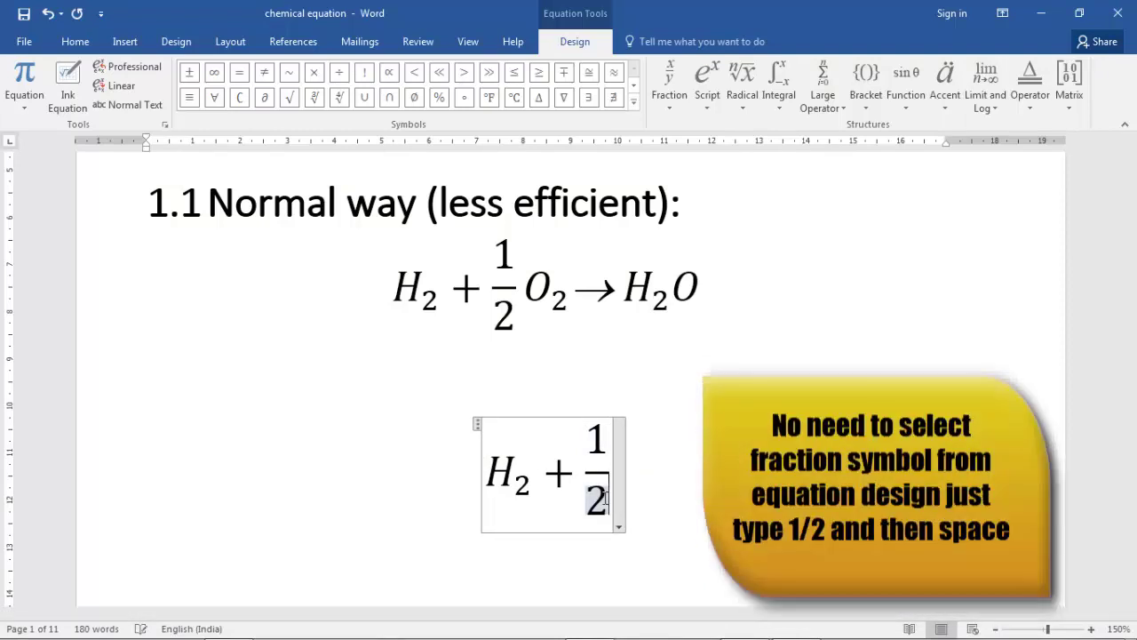
- Delete the stacked fraction after the plus sign from the equation
key("Right")
key("BackSpace")
key("BackSpace")
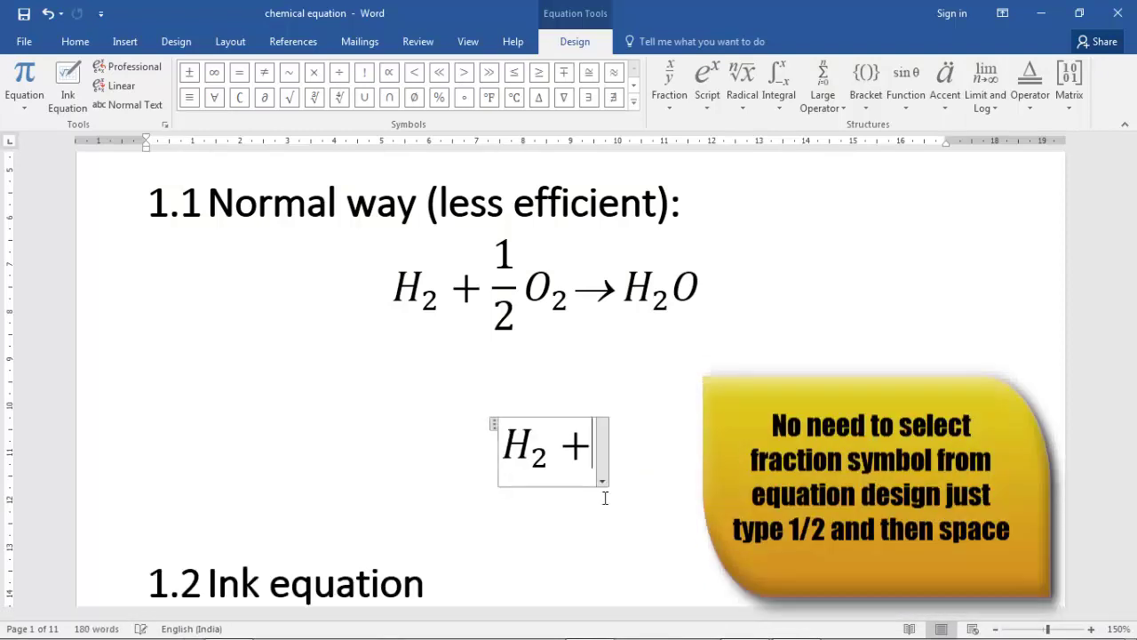
- Enter 1/2 in linear form after the plus sign and convert it to a stacked fraction
type("1/2")
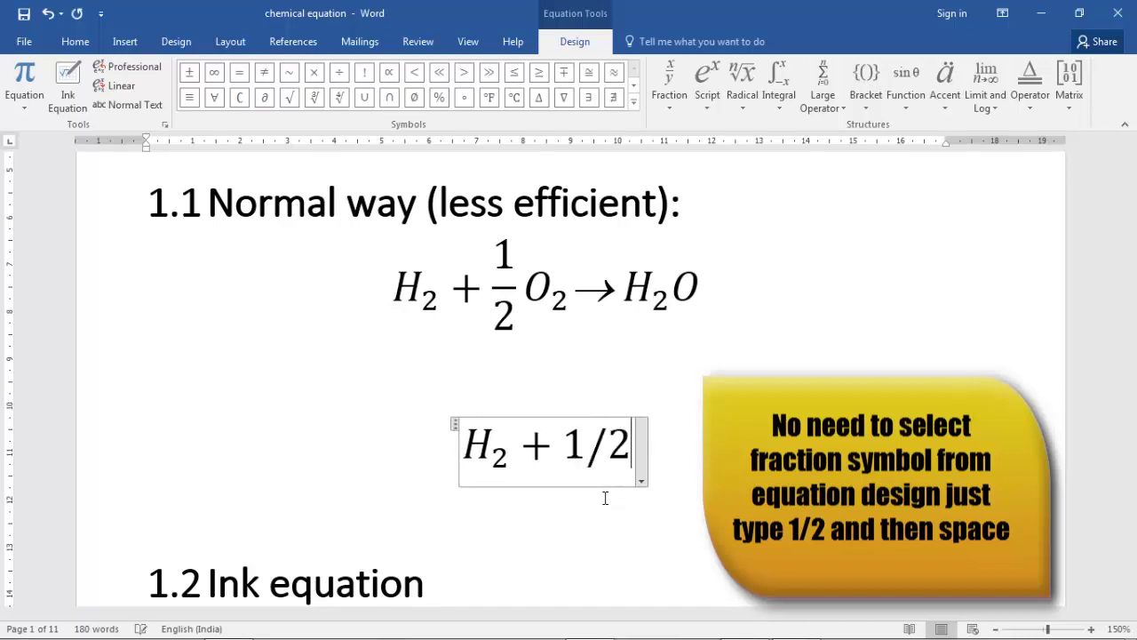
key("space")
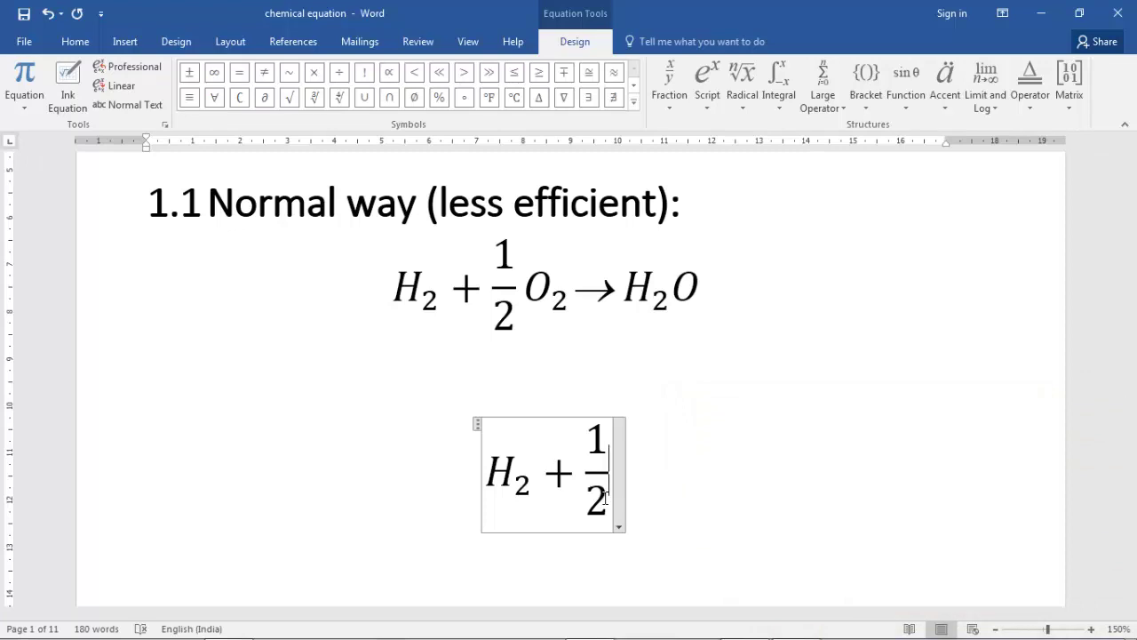
key("Right")
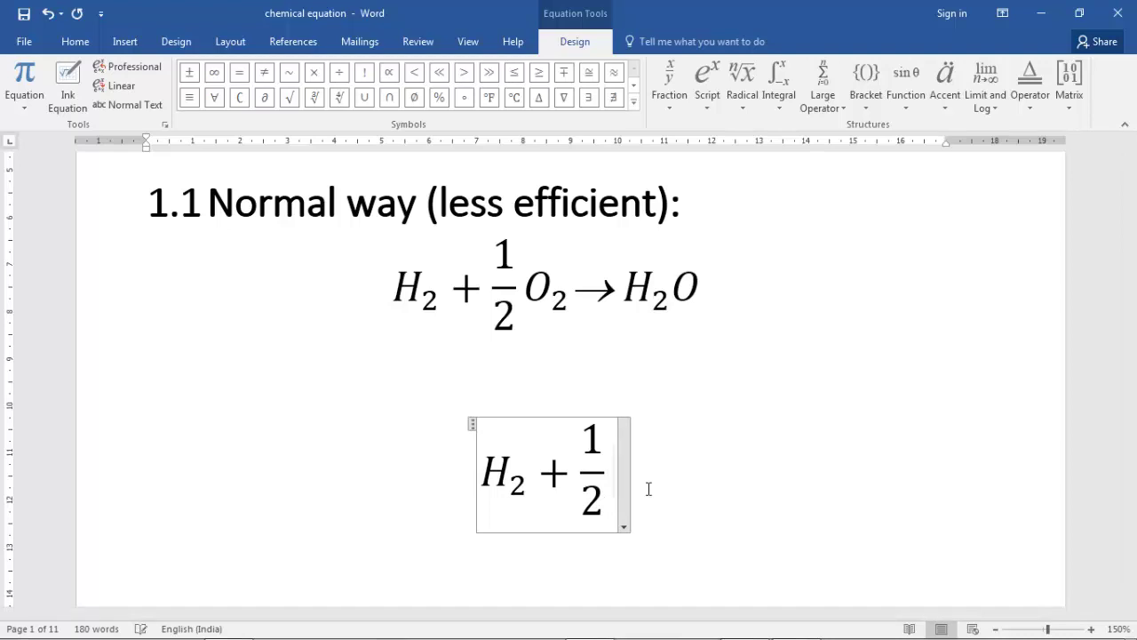
- Add a subscript structure after the fraction with O as the base and 2 as the subscript
left_click(714, 89)
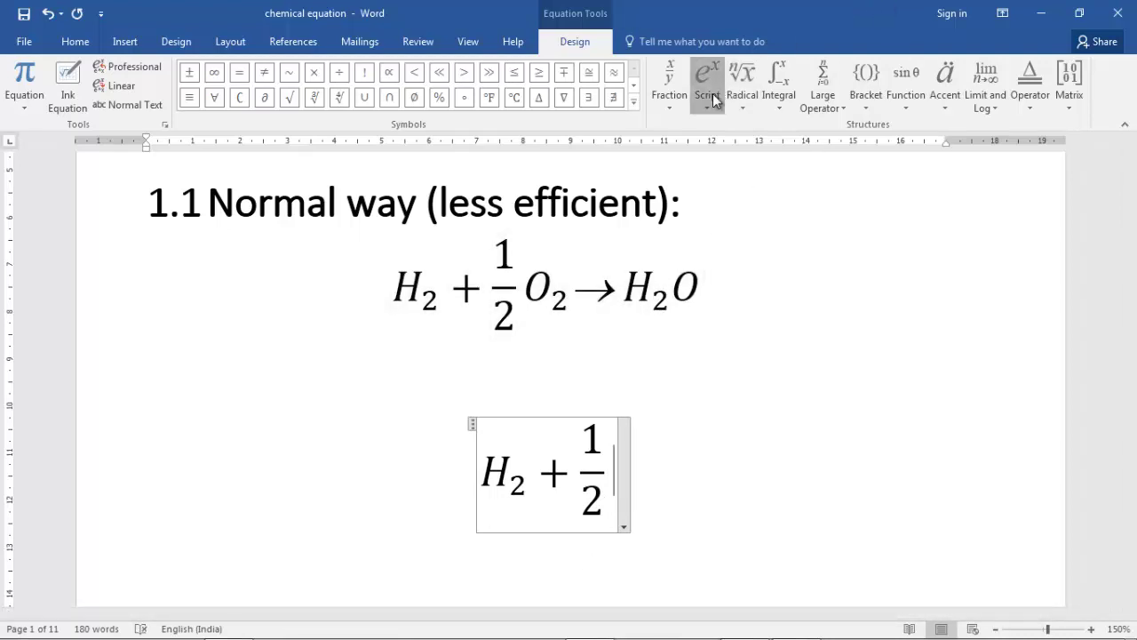
left_click(782, 201)
left_click(602, 471)
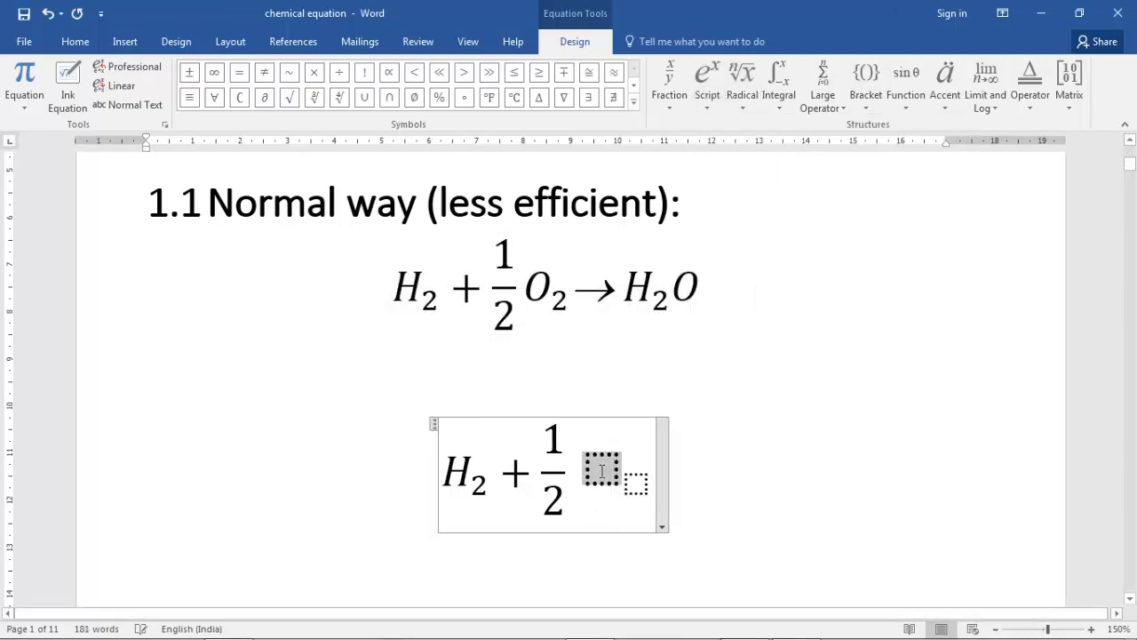
type("O")
key("Right")
type("2")
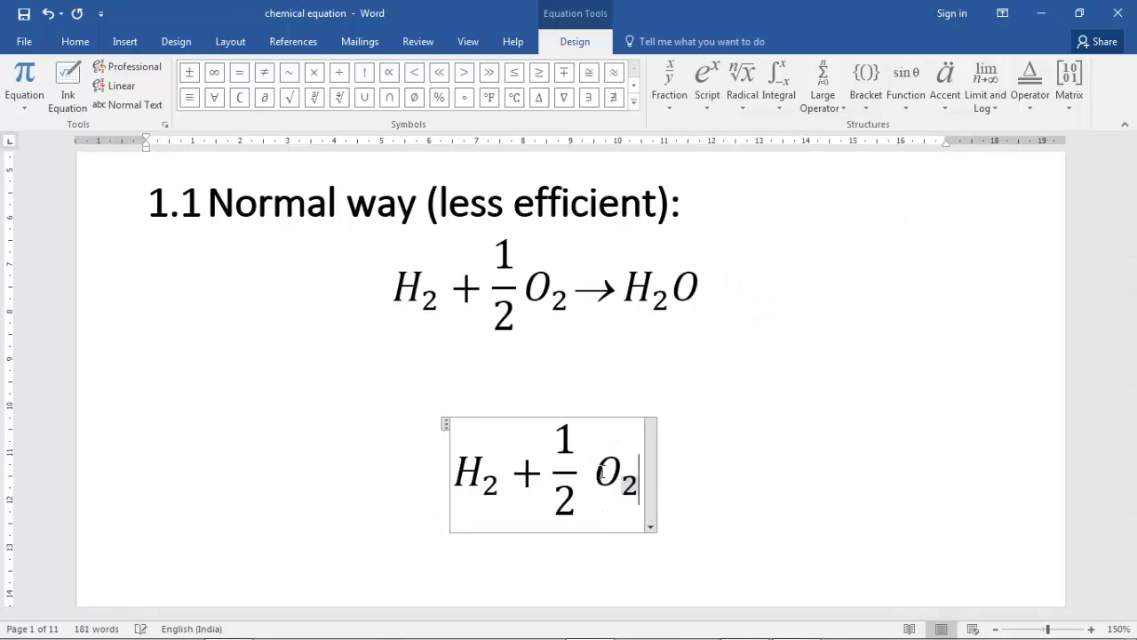
key("Right")
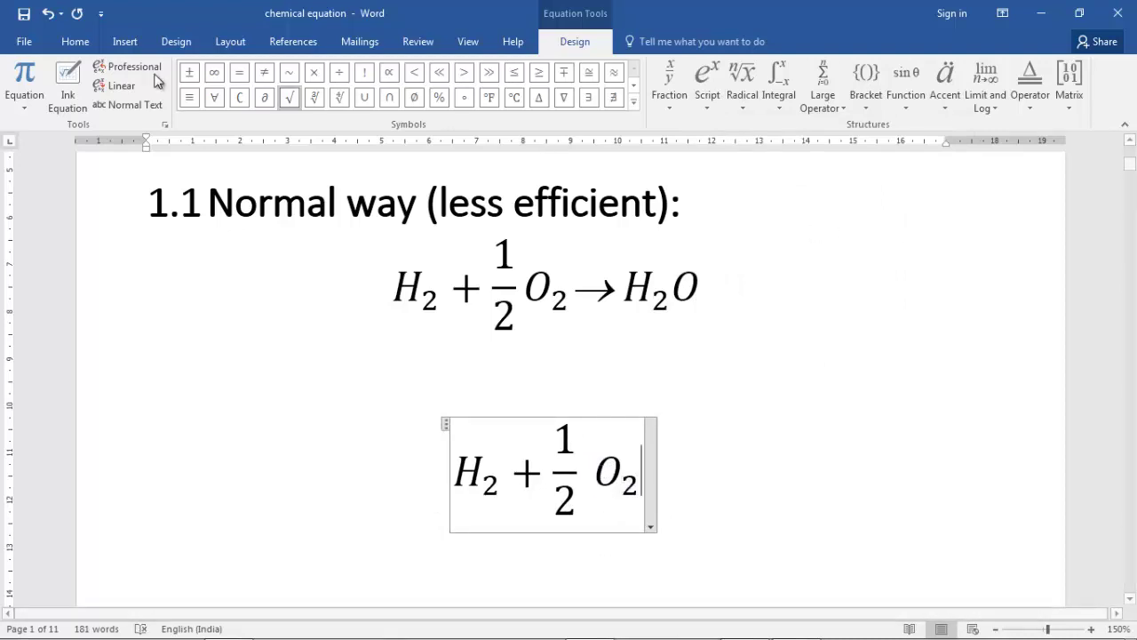
- Insert the right arrow → from the Symbol font, character code 174, after the O₂ term
left_click(133, 41)
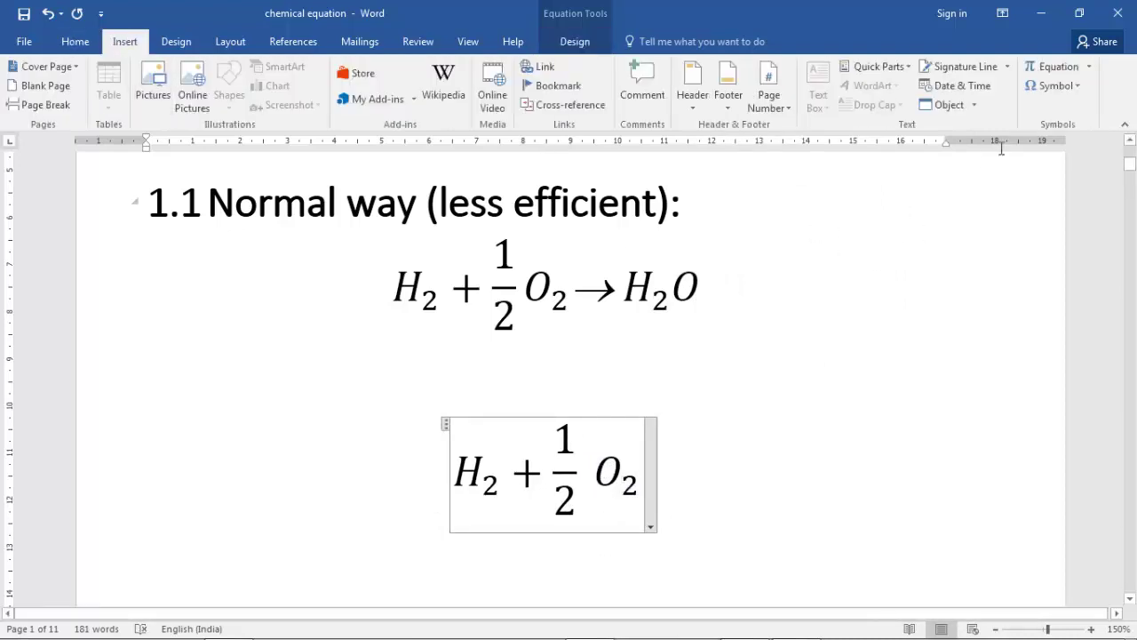
left_click(1079, 89)
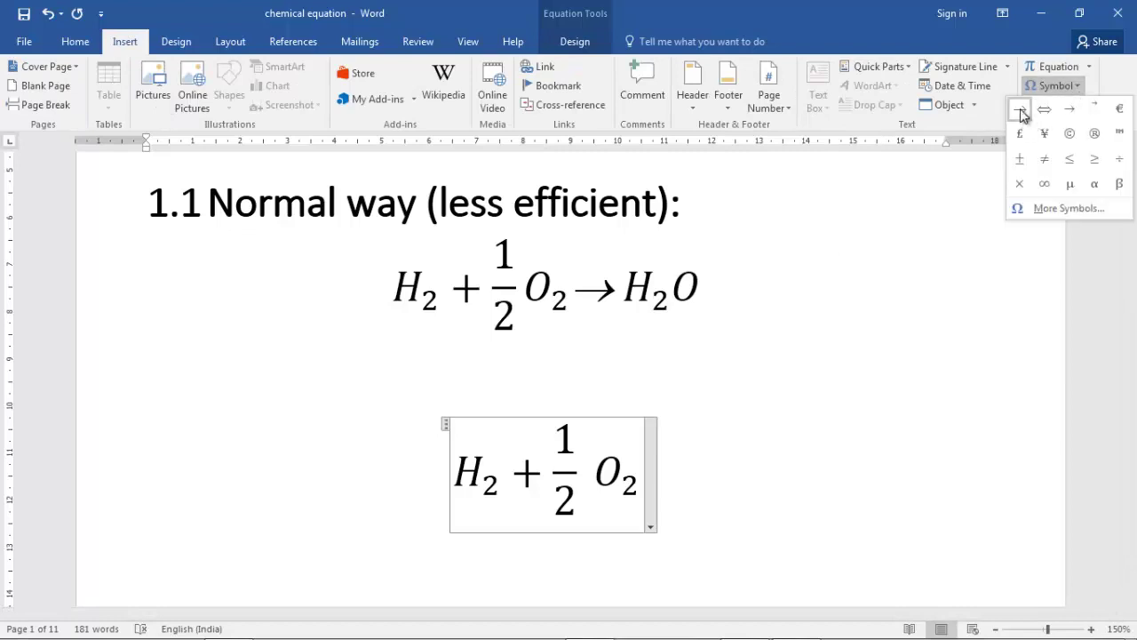
left_click(1058, 212)
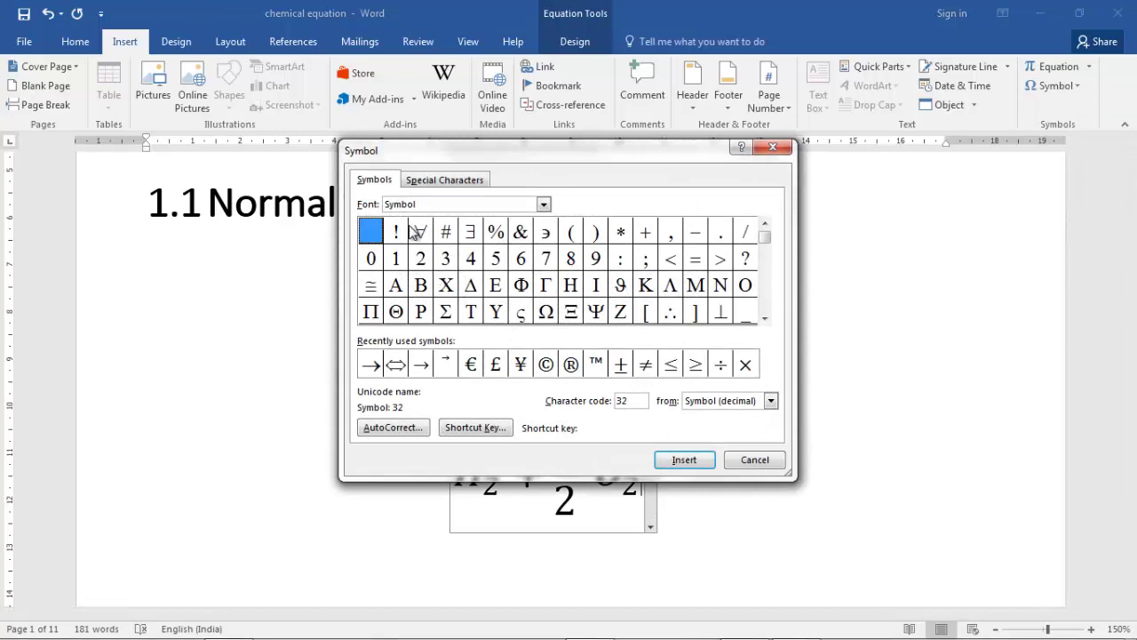
left_click(764, 319)
left_click(764, 319)
left_click(764, 318)
left_click(764, 319)
left_click(764, 319)
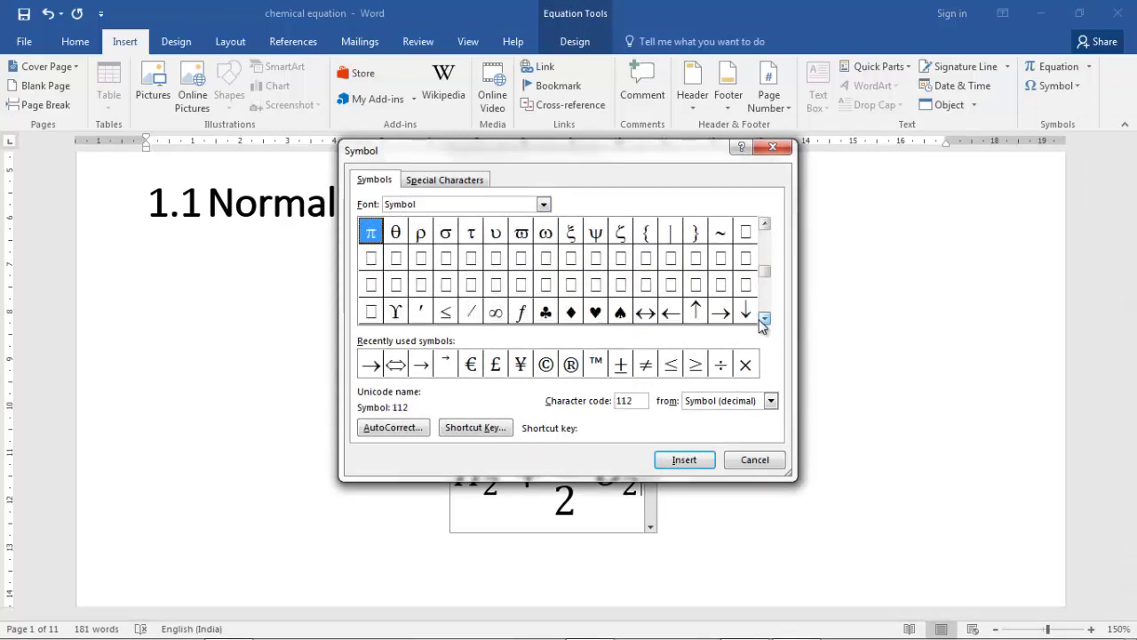
left_click(764, 319)
left_click(721, 285)
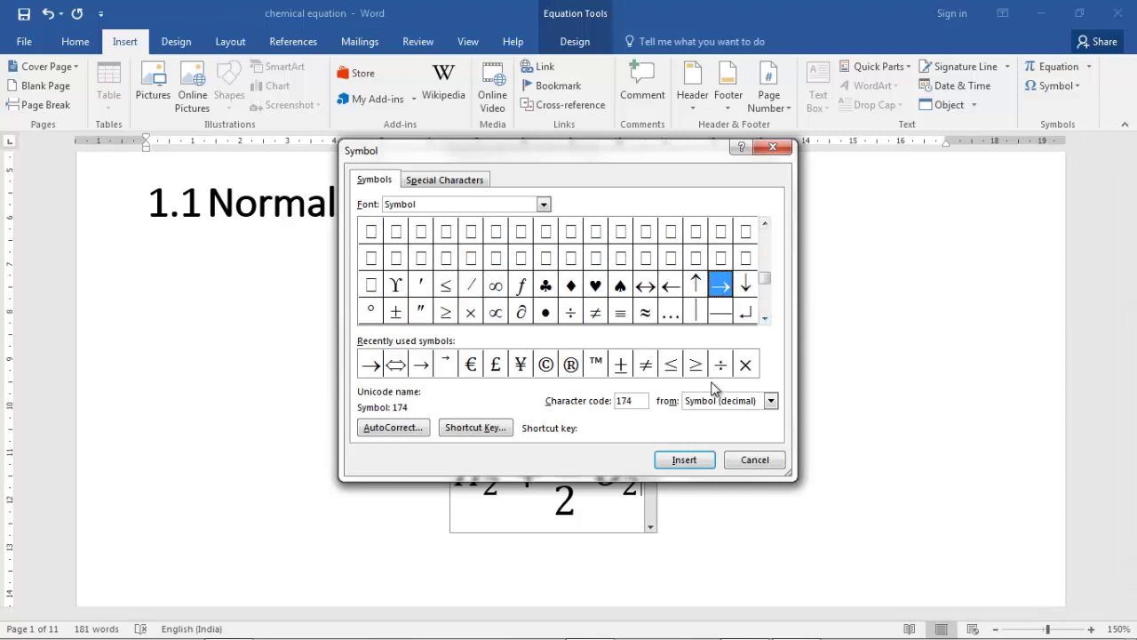
left_click(684, 460)
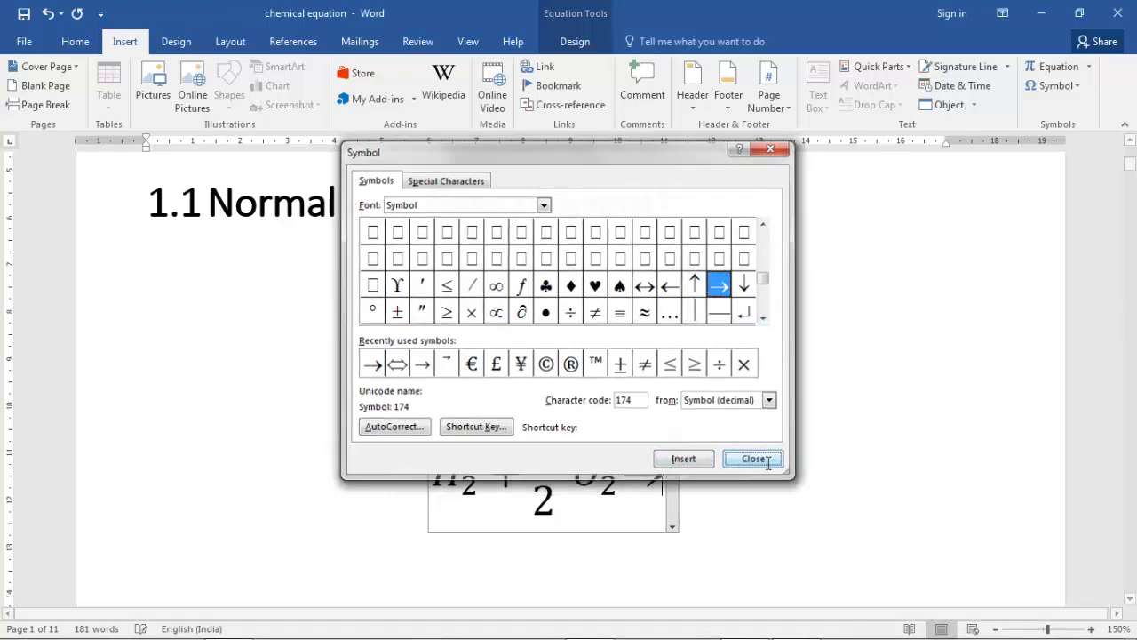
left_click(754, 459)
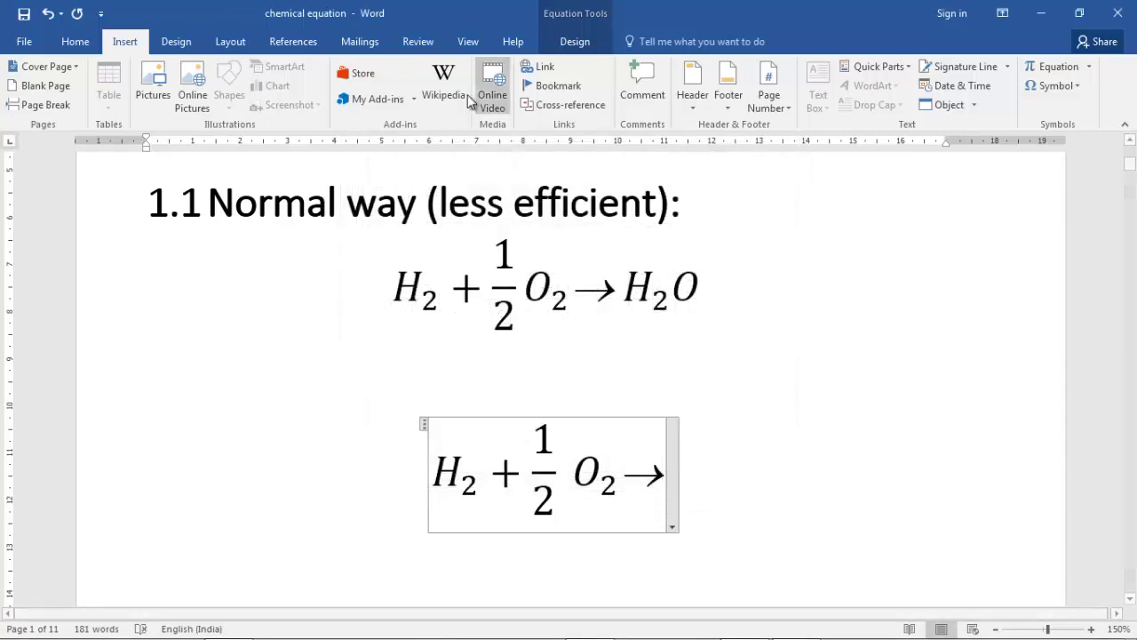
- Complete the equation's product side after the arrow with H₂O, using a subscript structure for H₂
left_click(577, 45)
left_click(708, 84)
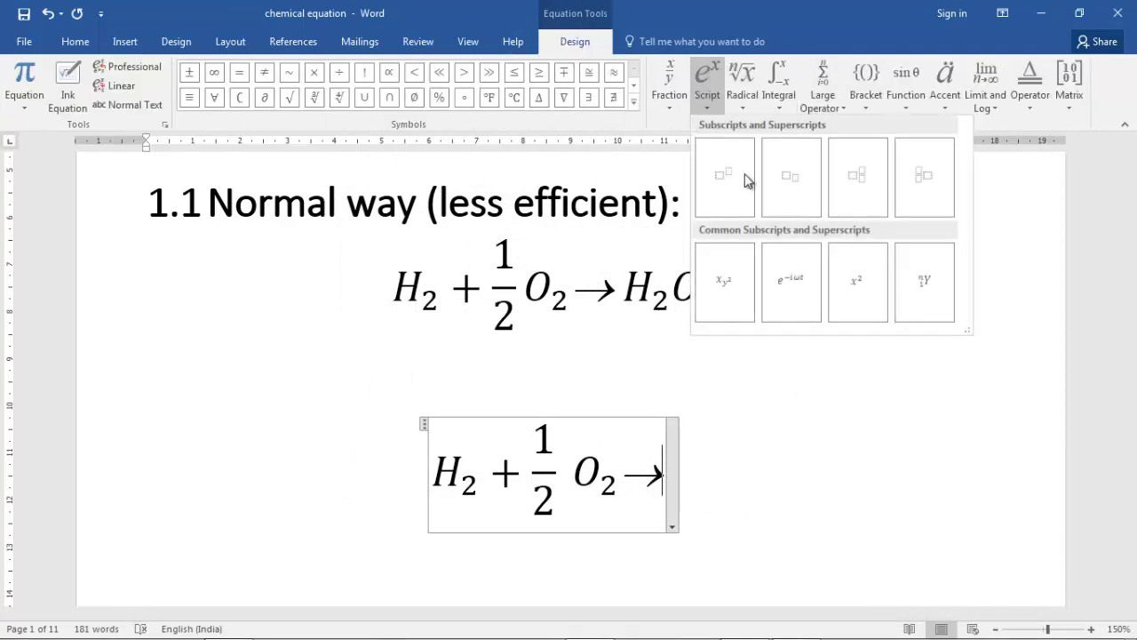
left_click(771, 182)
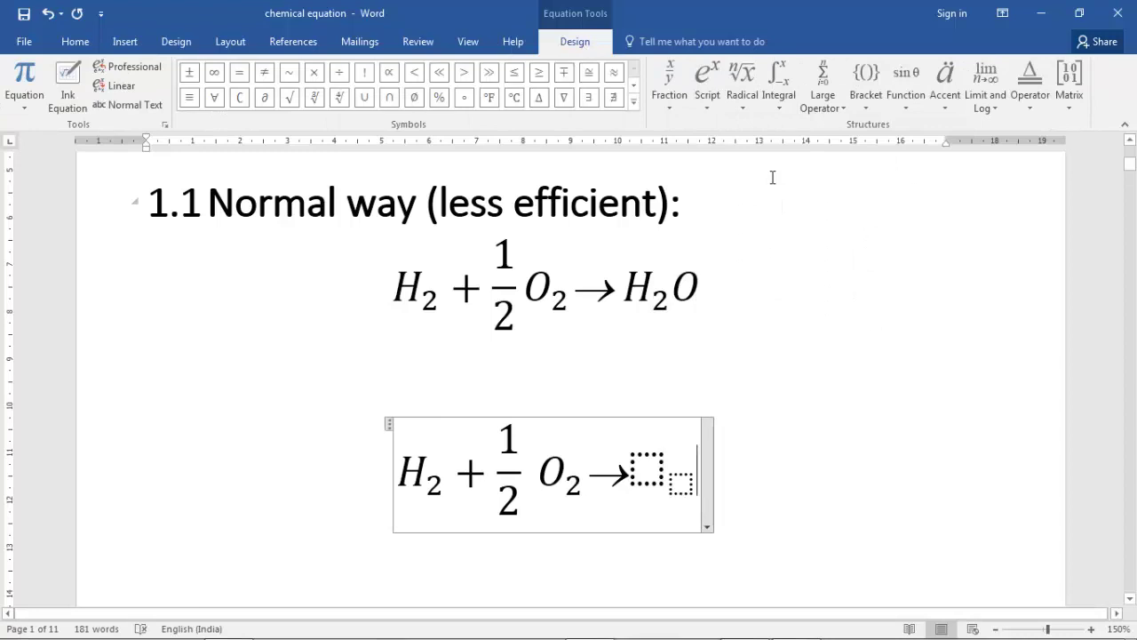
key("Left")
key("Left")
type("H")
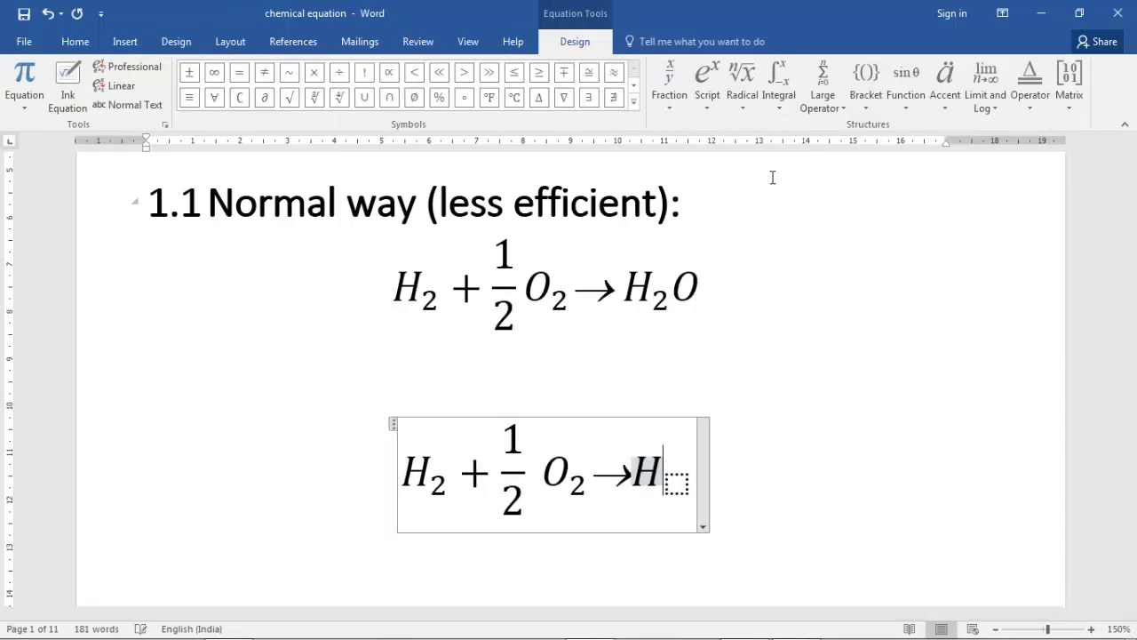
key("Right")
type("2")
key("Right")
type("O")
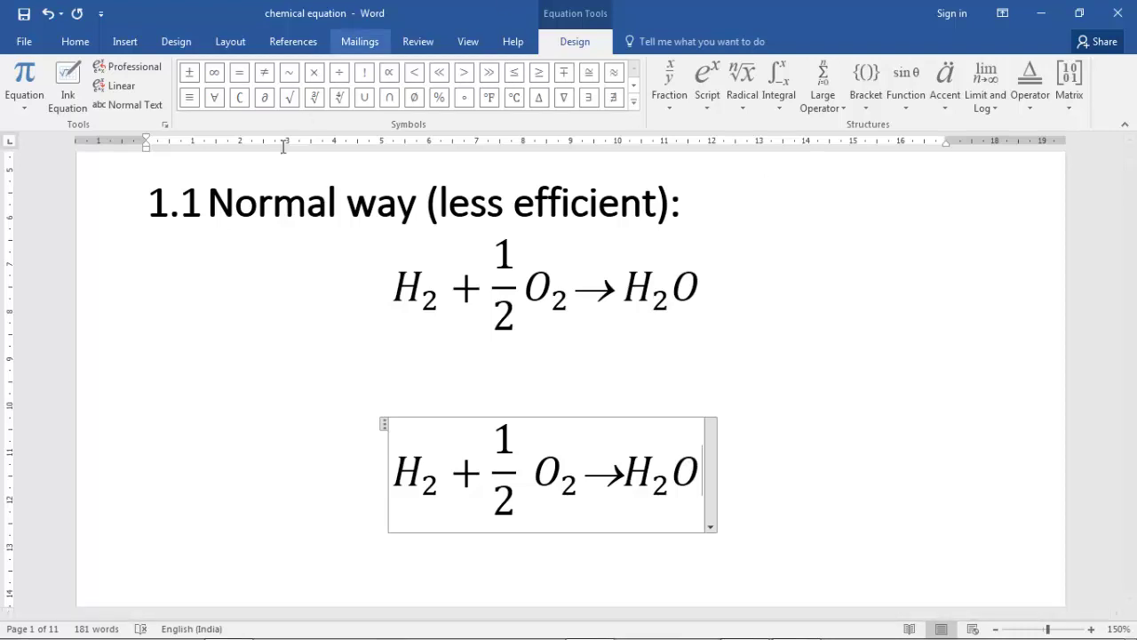
left_click_drag(213, 197, 376, 203)
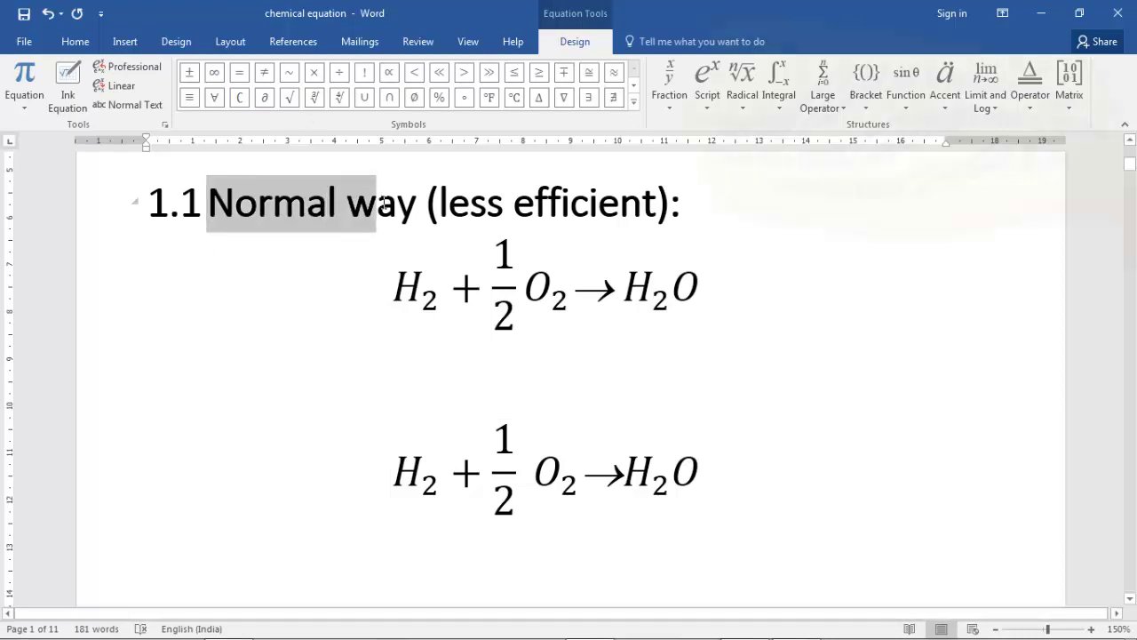
left_click(329, 357)
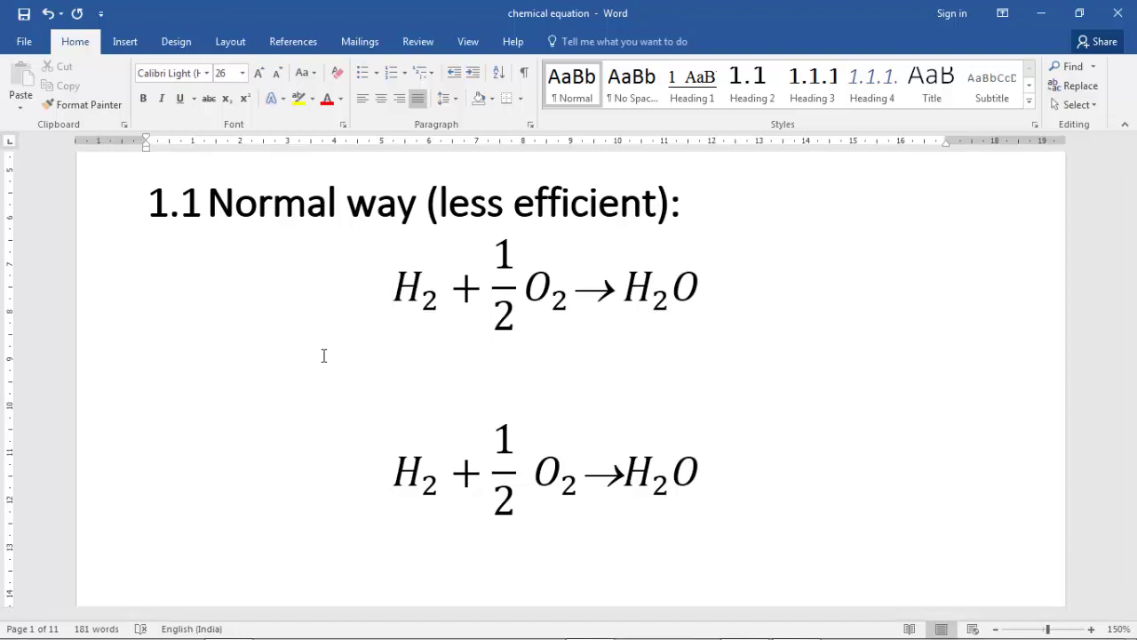
- Open the Ink Equation writing window for the blank line under heading 1.2 Ink equation and move it clear of the heading
scroll(381, 406, "down", 3)
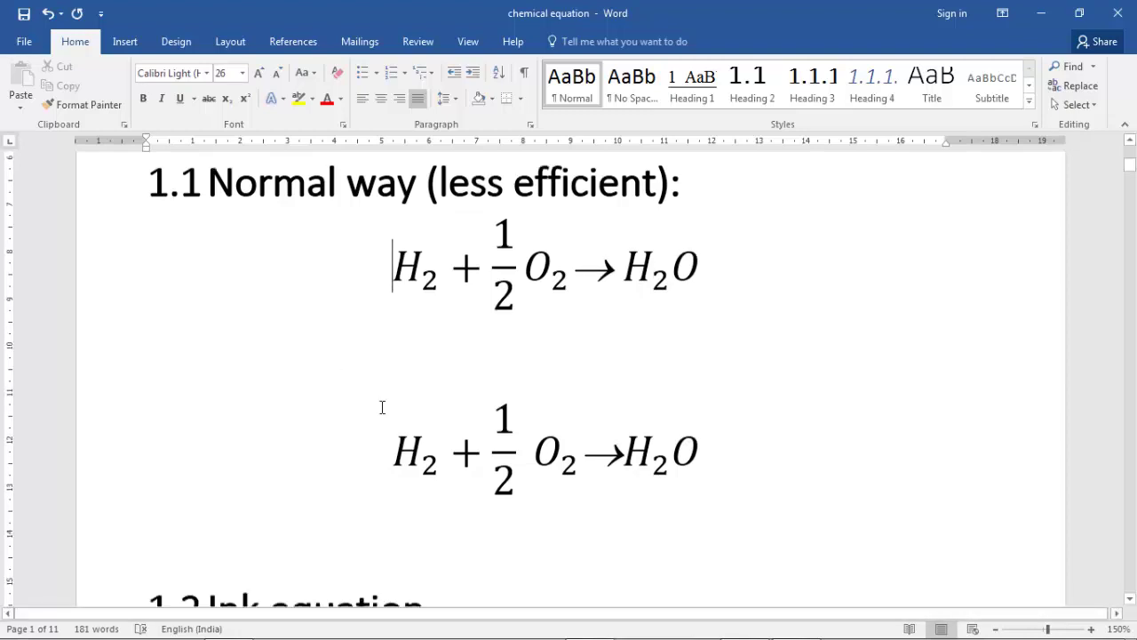
left_click(200, 431)
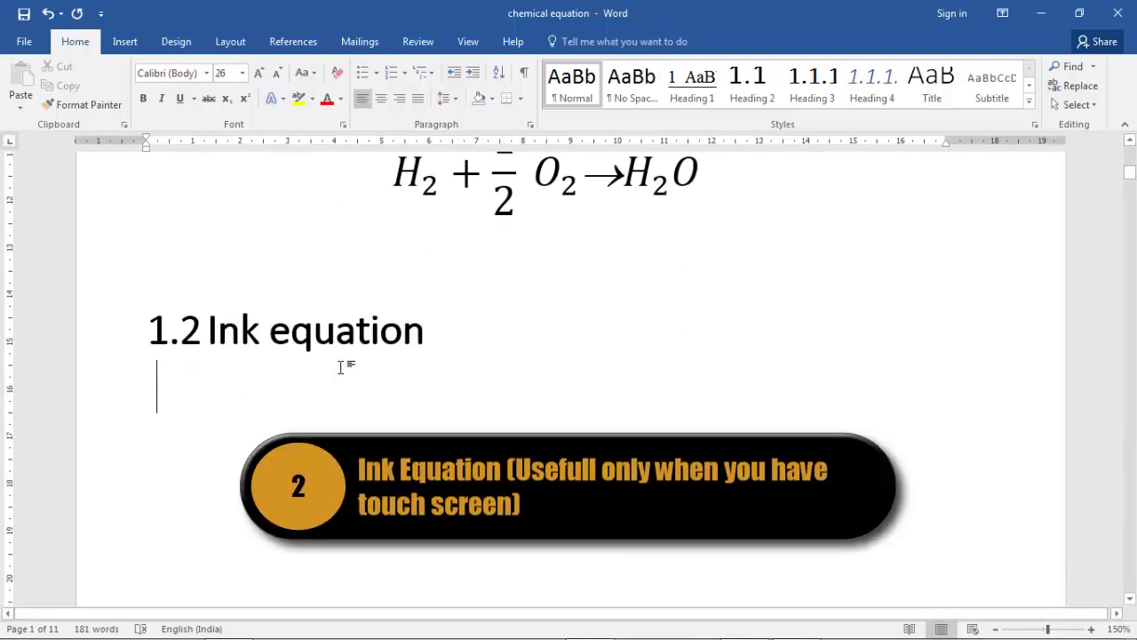
left_click(122, 42)
left_click(1088, 67)
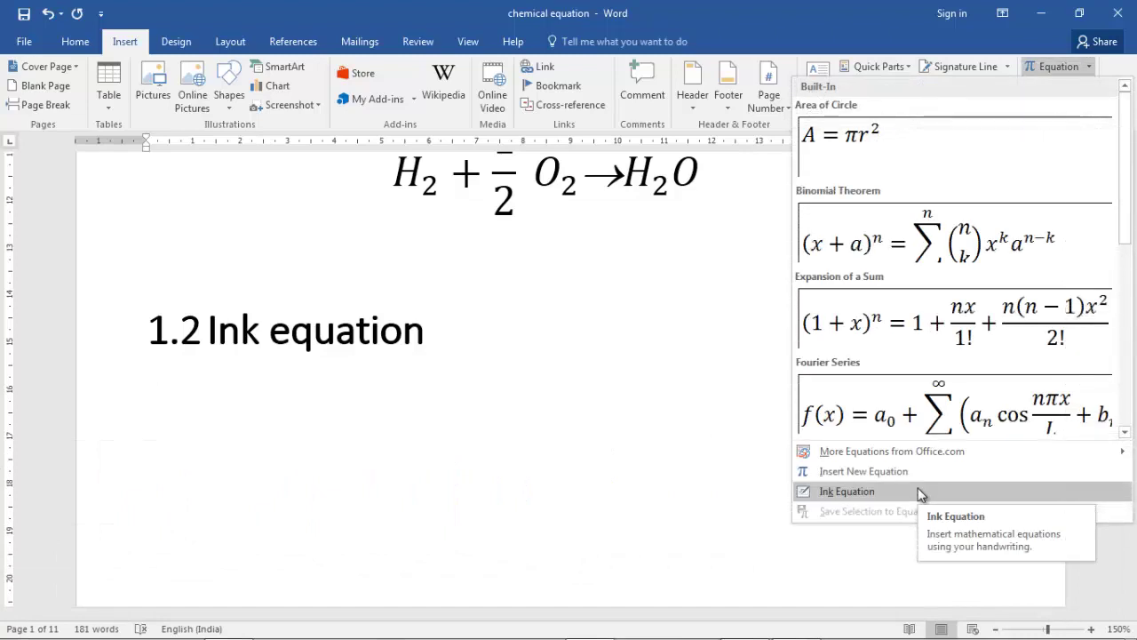
left_click(920, 494)
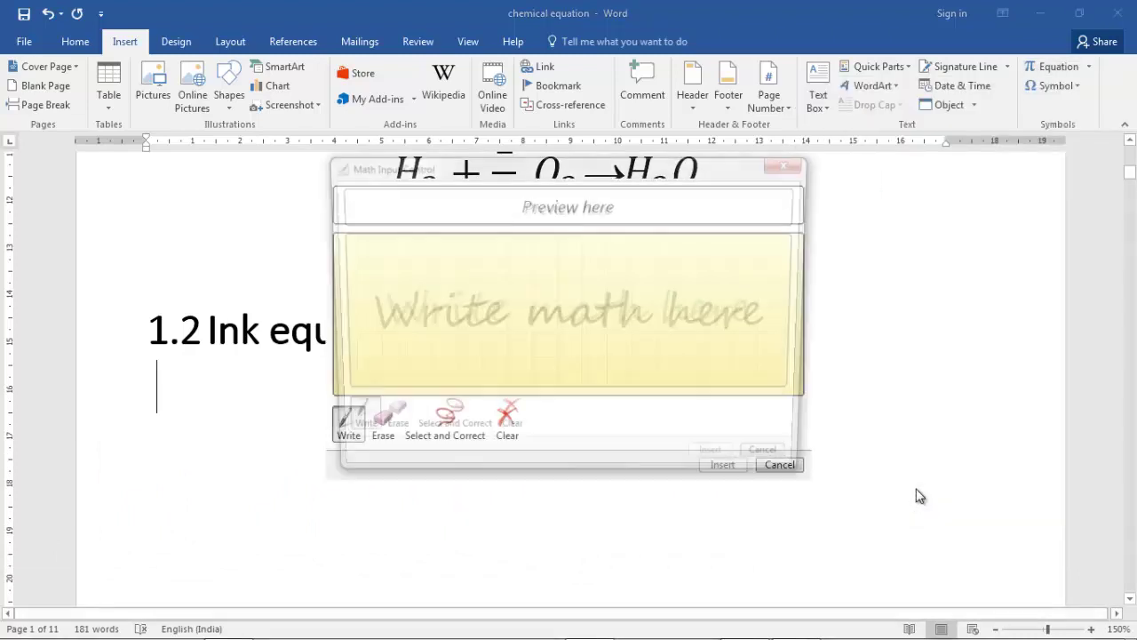
left_click_drag(556, 165, 671, 203)
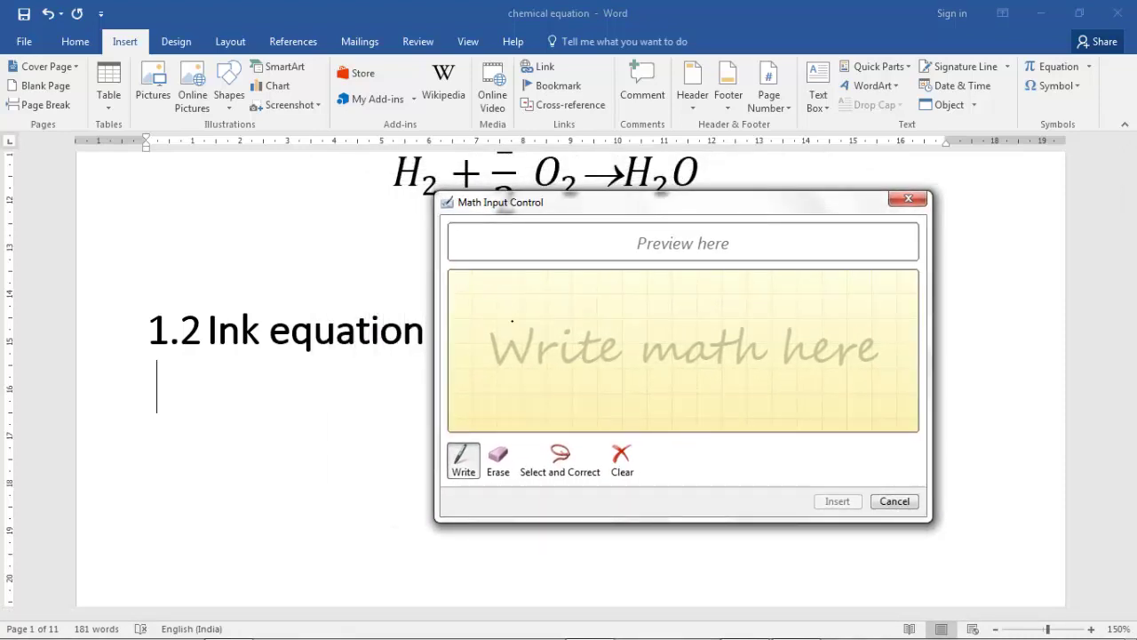
- Handwrite H with a subscript 2 followed by a plus sign in the ink equation area
left_click_drag(503, 304, 509, 385)
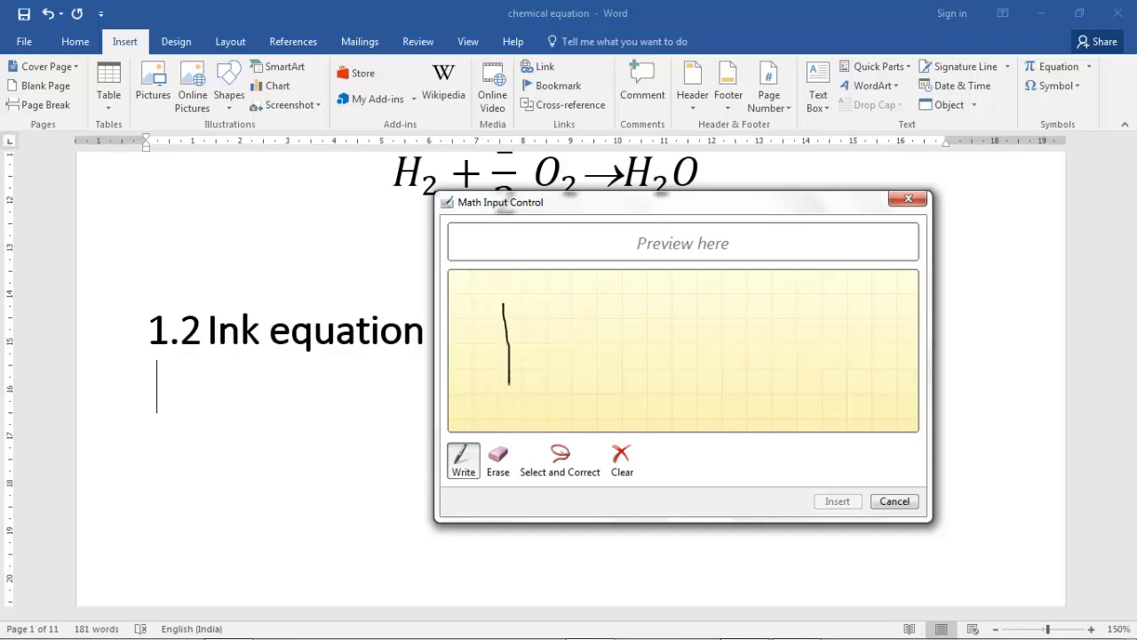
left_click_drag(510, 343, 553, 343)
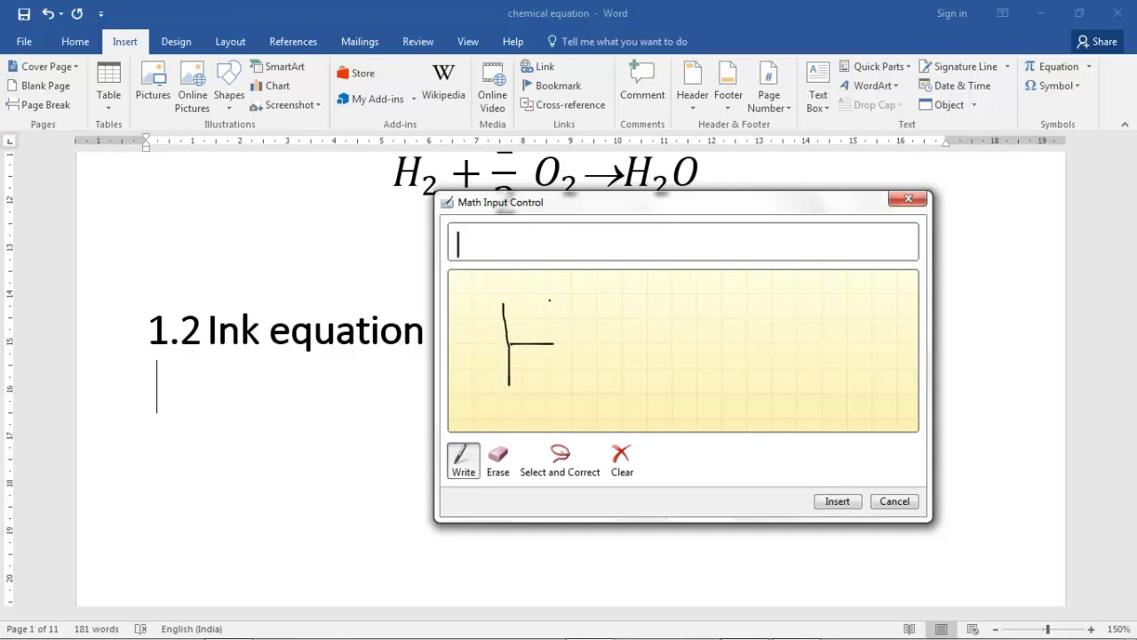
mouse_move(549, 301)
left_mouse_down()
mouse_move(565, 392)
mouse_move(596, 377)
mouse_move(578, 416)
mouse_move(624, 420)
left_mouse_up()
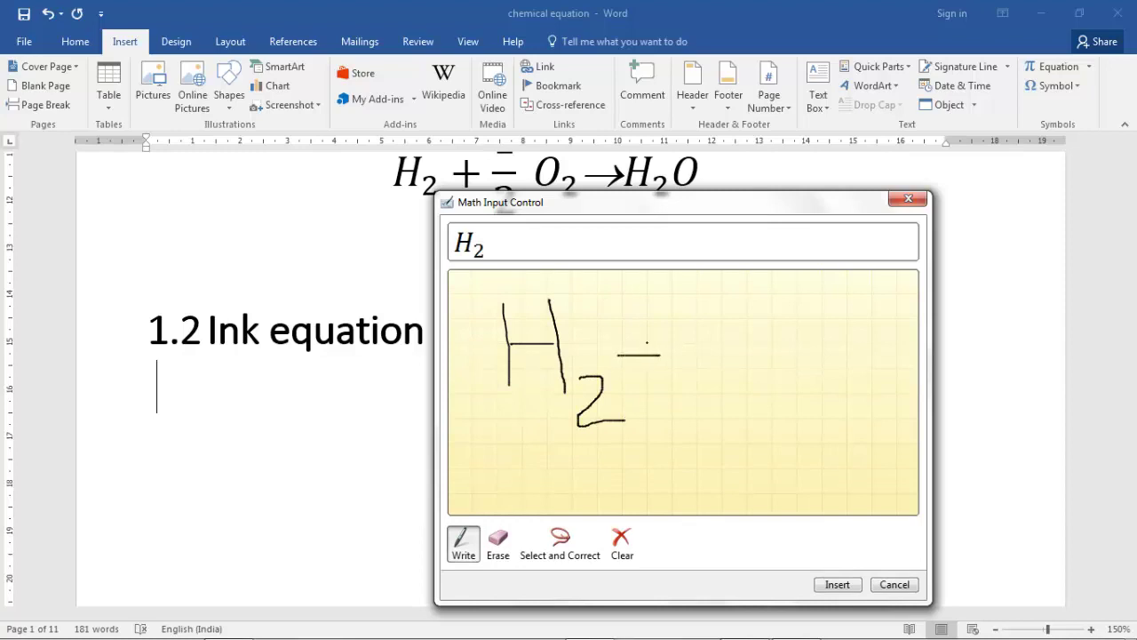
left_click_drag(643, 338, 646, 380)
mouse_move(706, 321)
left_mouse_down()
mouse_move(698, 386)
mouse_move(731, 357)
mouse_move(708, 323)
left_mouse_up()
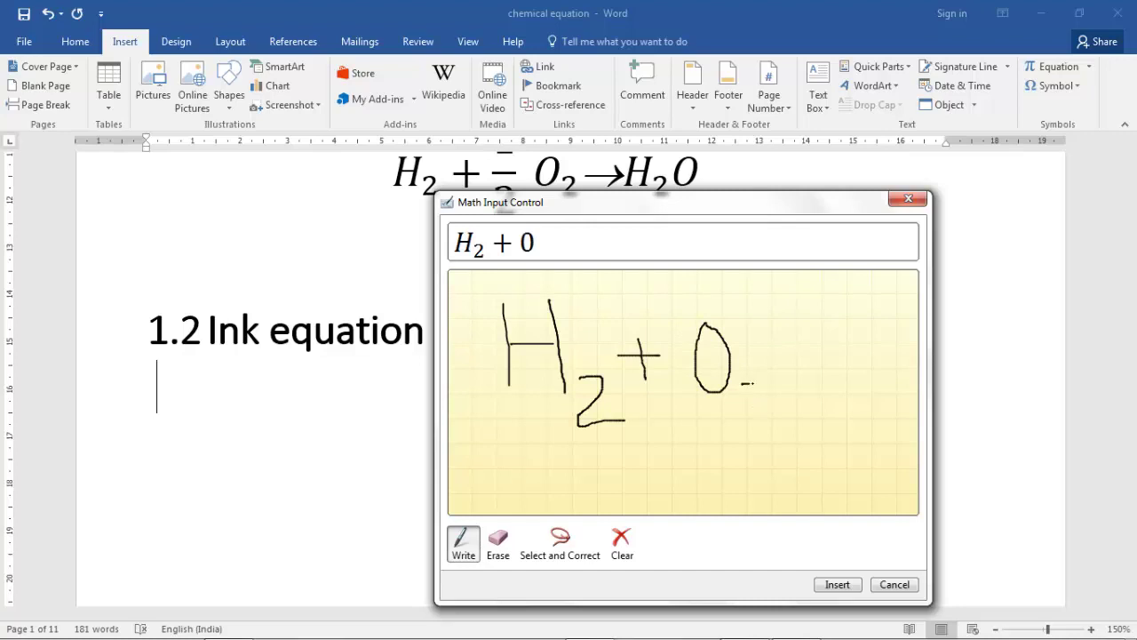
left_click_drag(738, 407, 772, 409)
mouse_move(670, 356)
left_mouse_down()
mouse_move(672, 381)
mouse_move(691, 398)
mouse_move(673, 443)
mouse_move(701, 452)
left_mouse_up()
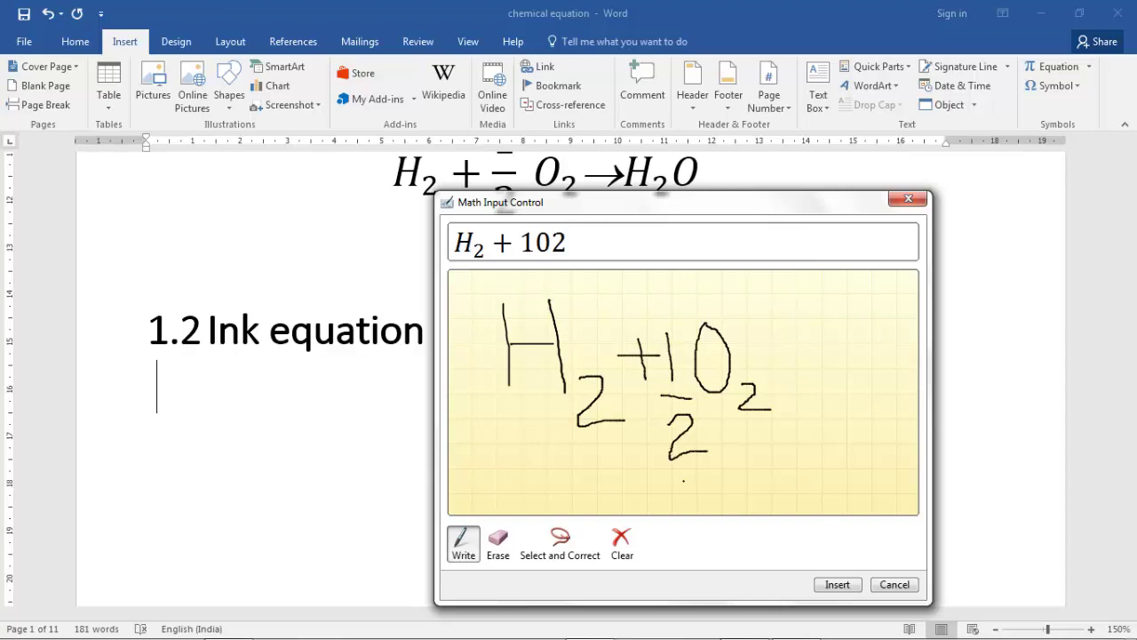
left_click(502, 540)
left_click_drag(693, 396, 688, 449)
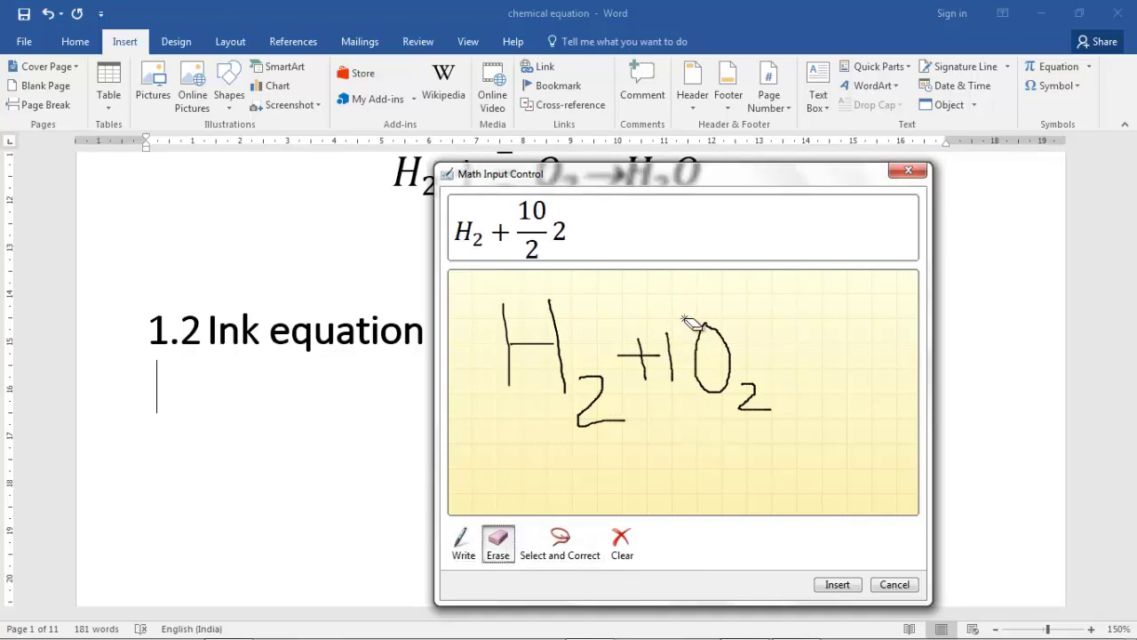
mouse_move(688, 322)
left_mouse_down()
mouse_move(728, 419)
mouse_move(752, 388)
left_mouse_up()
left_click(471, 549)
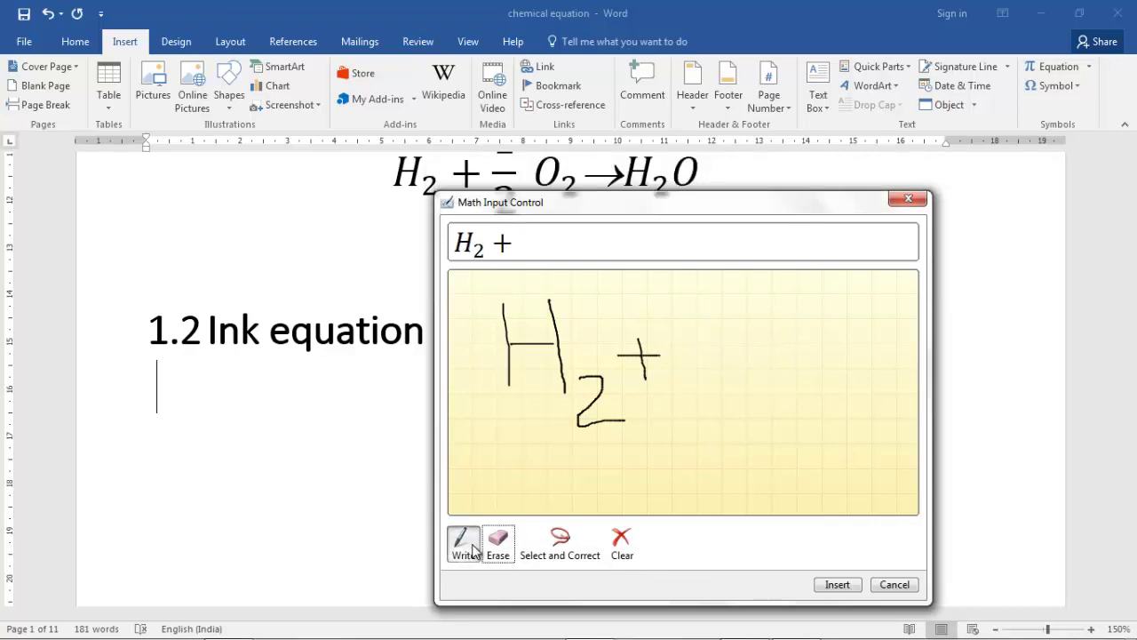
- Handwrite the fraction 1/2 and O₂ after the plus sign, erasing and redrawing the misshapen O
left_click_drag(701, 307, 702, 338)
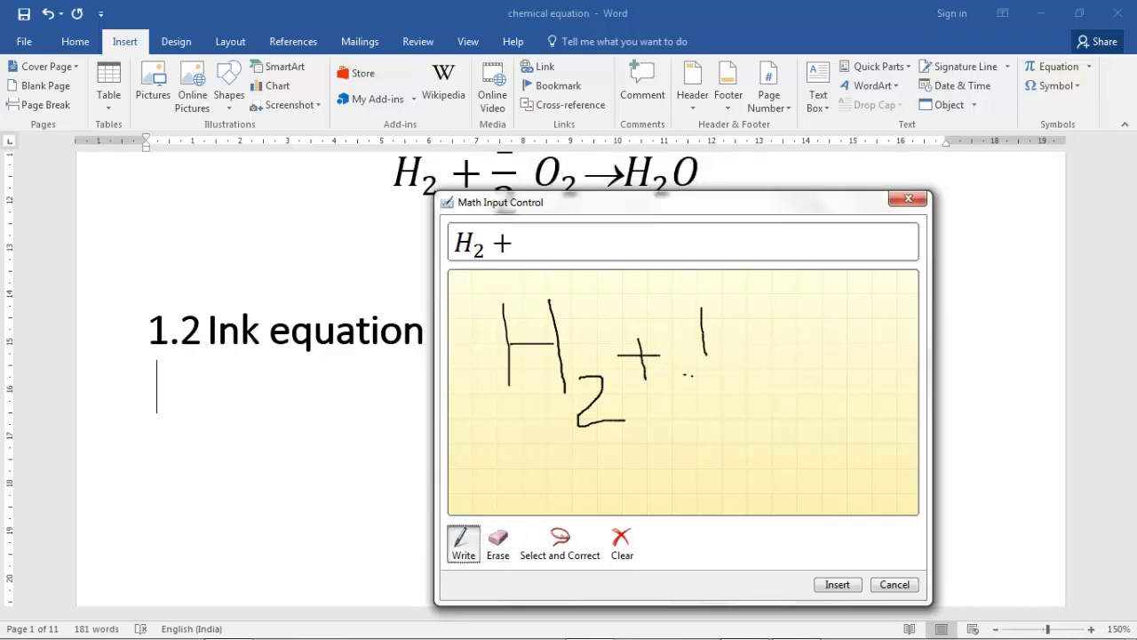
mouse_move(684, 375)
left_mouse_down()
mouse_move(717, 378)
mouse_move(688, 448)
mouse_move(715, 444)
left_mouse_up()
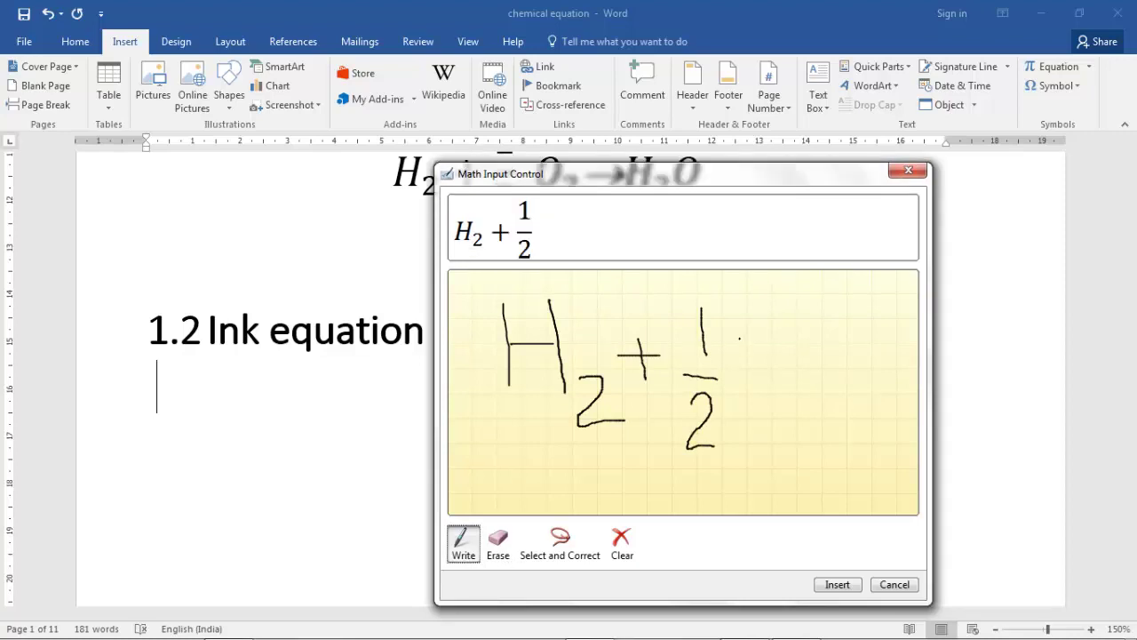
left_click_drag(762, 346, 759, 396)
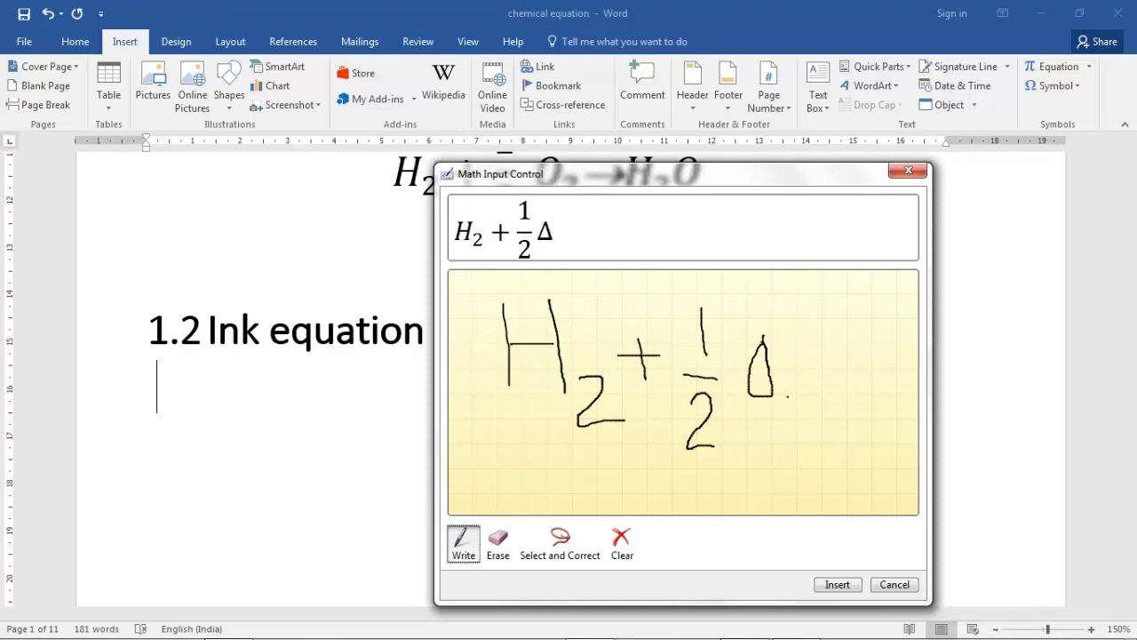
left_click(498, 537)
mouse_move(749, 427)
left_mouse_down()
mouse_move(756, 355)
mouse_move(767, 385)
mouse_move(792, 346)
left_mouse_up()
left_click(462, 539)
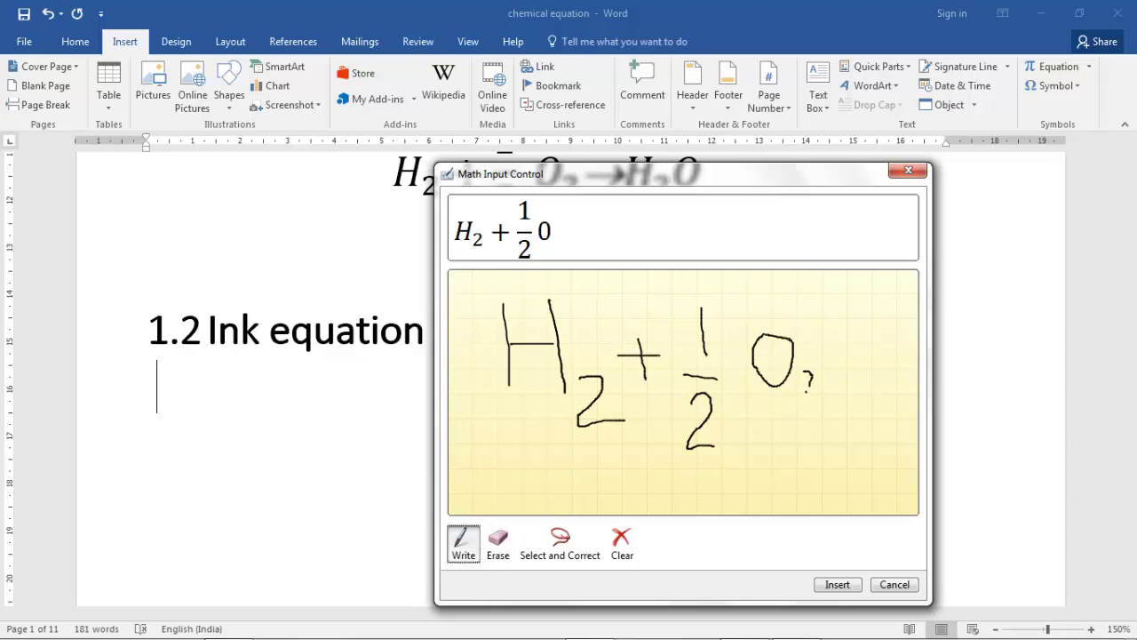
left_click_drag(798, 402, 826, 401)
- Handwrite the right arrow and H₂O to complete the ink equation, and insert it into the document
left_click_drag(831, 360, 890, 361)
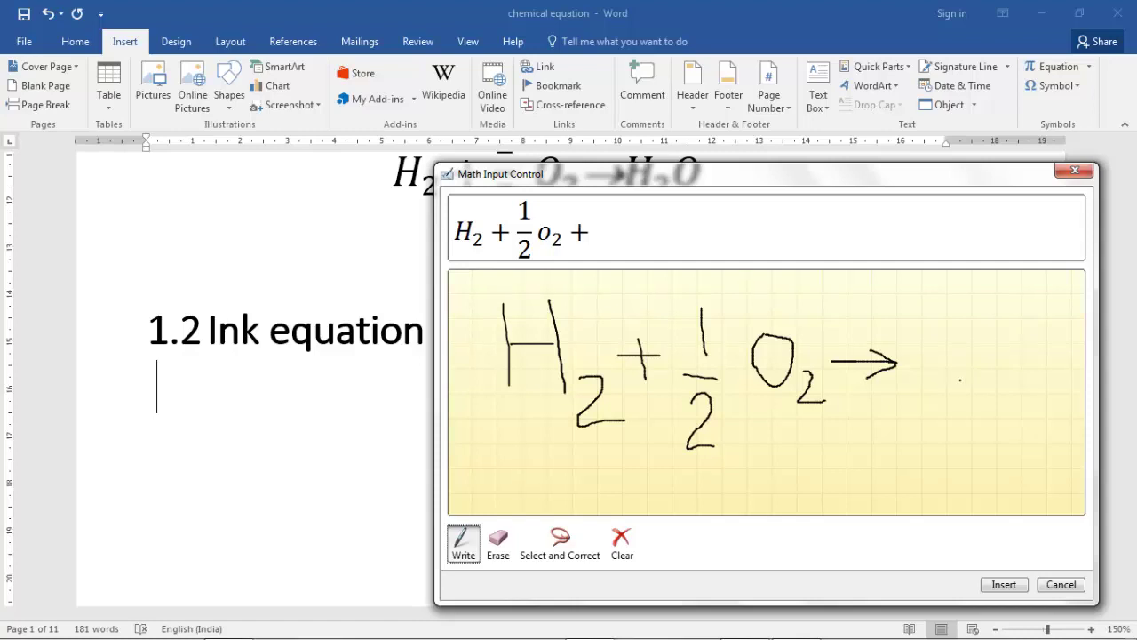
mouse_move(950, 318)
left_mouse_down()
mouse_move(955, 384)
mouse_move(996, 353)
left_mouse_up()
mouse_move(992, 314)
left_mouse_down()
mouse_move(997, 364)
mouse_move(1026, 377)
mouse_move(1016, 400)
mouse_move(1044, 408)
left_mouse_up()
mouse_move(1063, 312)
left_mouse_down()
mouse_move(1050, 348)
mouse_move(1086, 366)
mouse_move(1071, 312)
left_mouse_up()
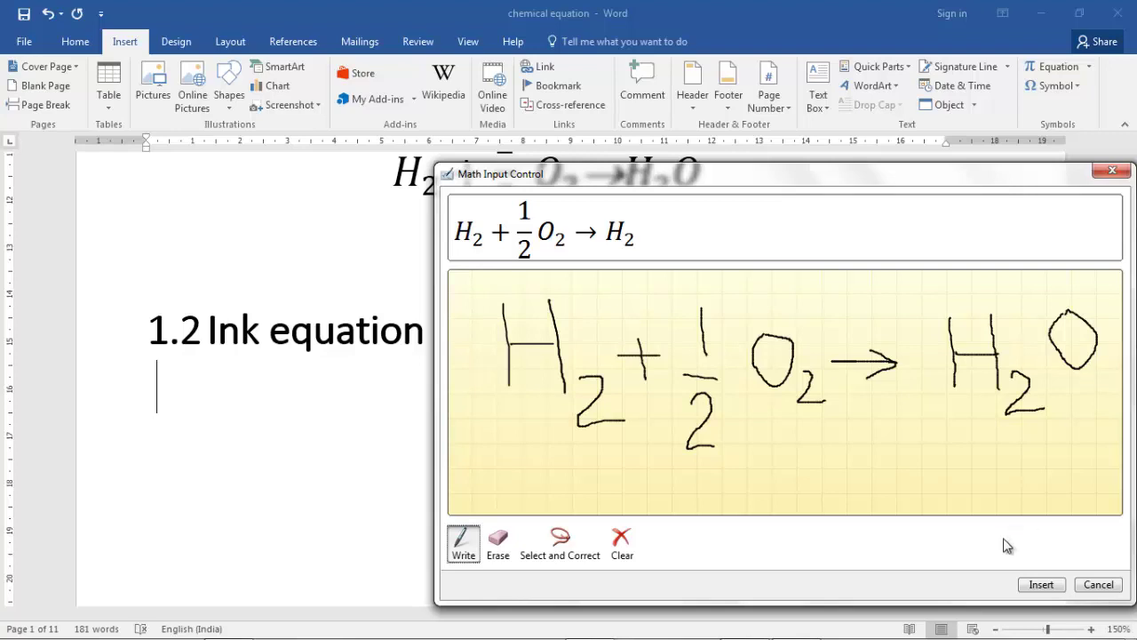
left_click(1041, 585)
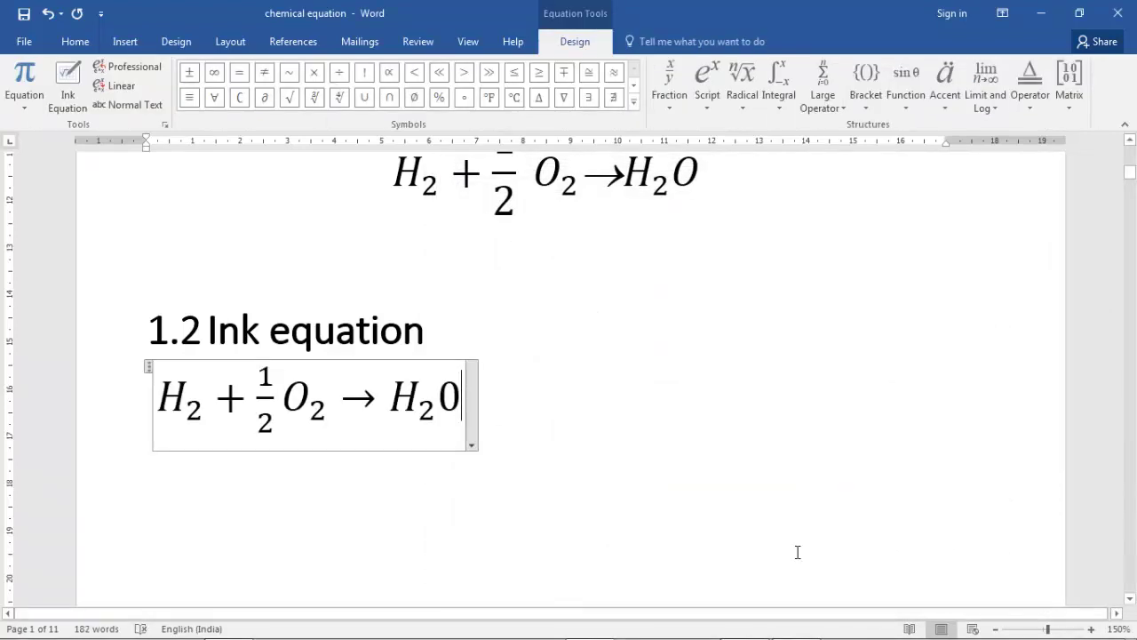
- Replace the zero at the end of the inserted ink equation with a capital letter O and leave the equation
key("shift+Left")
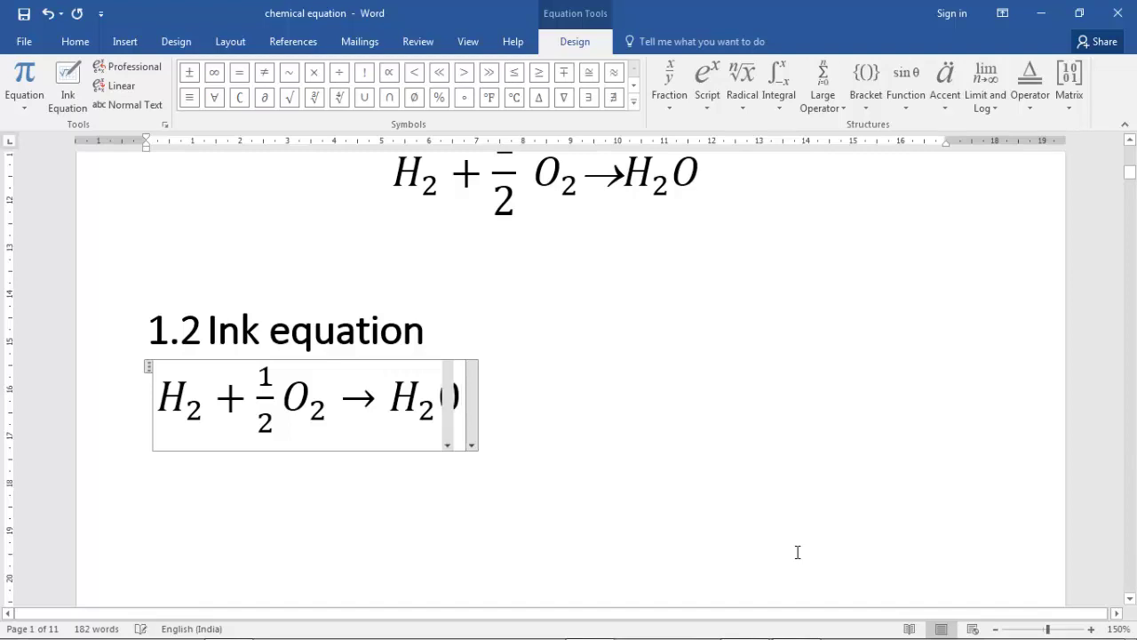
key("BackSpace")
type("O")
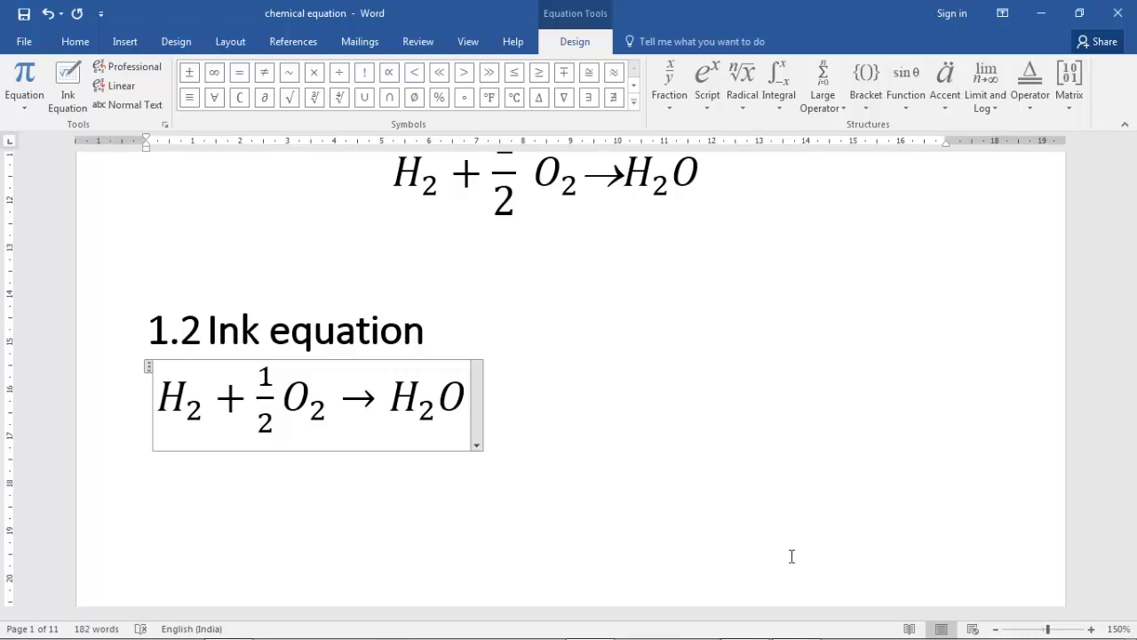
scroll(718, 574, "down", 1)
left_click(443, 445)
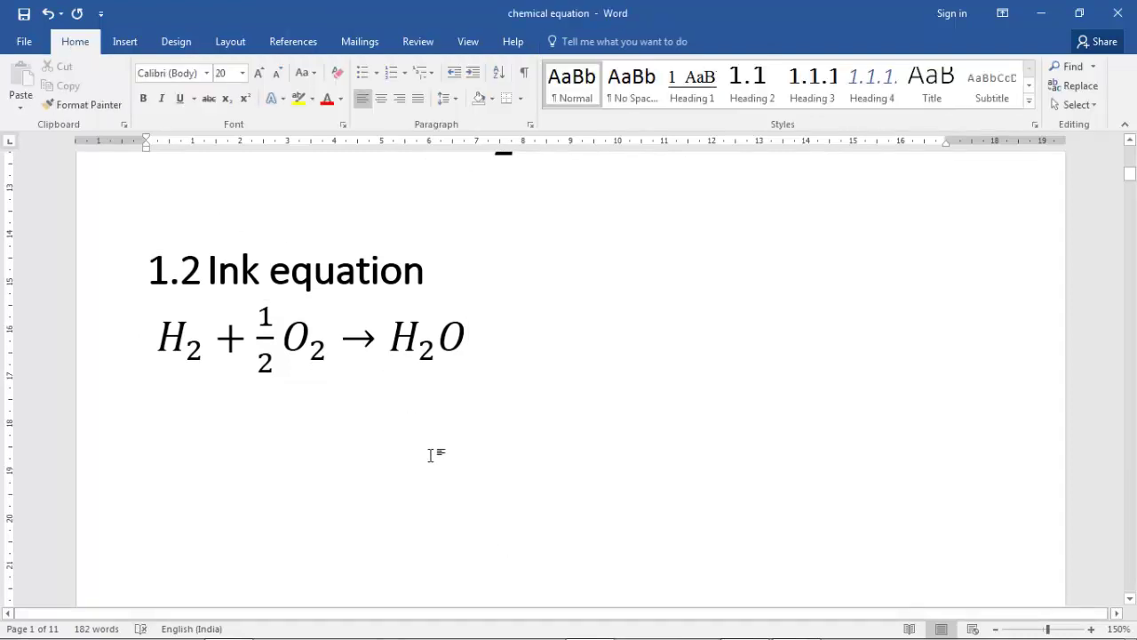
- Delete the empty equation placeholder above the Math AutoCorrect heading
scroll(432, 457, "down", 6)
scroll(430, 476, "down", 1)
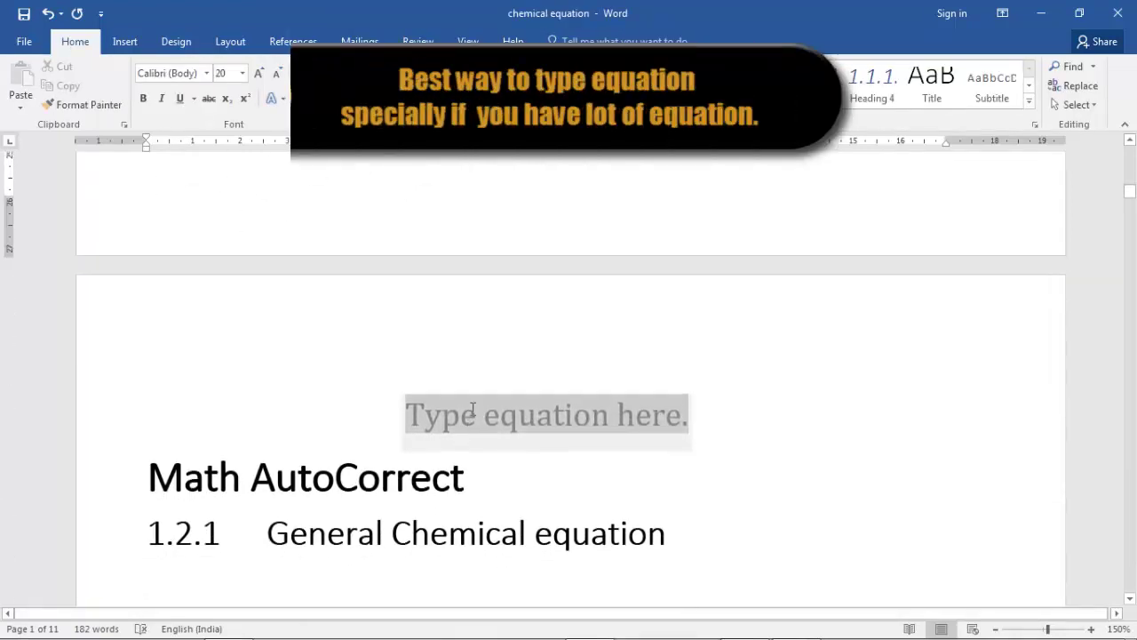
left_click(411, 410)
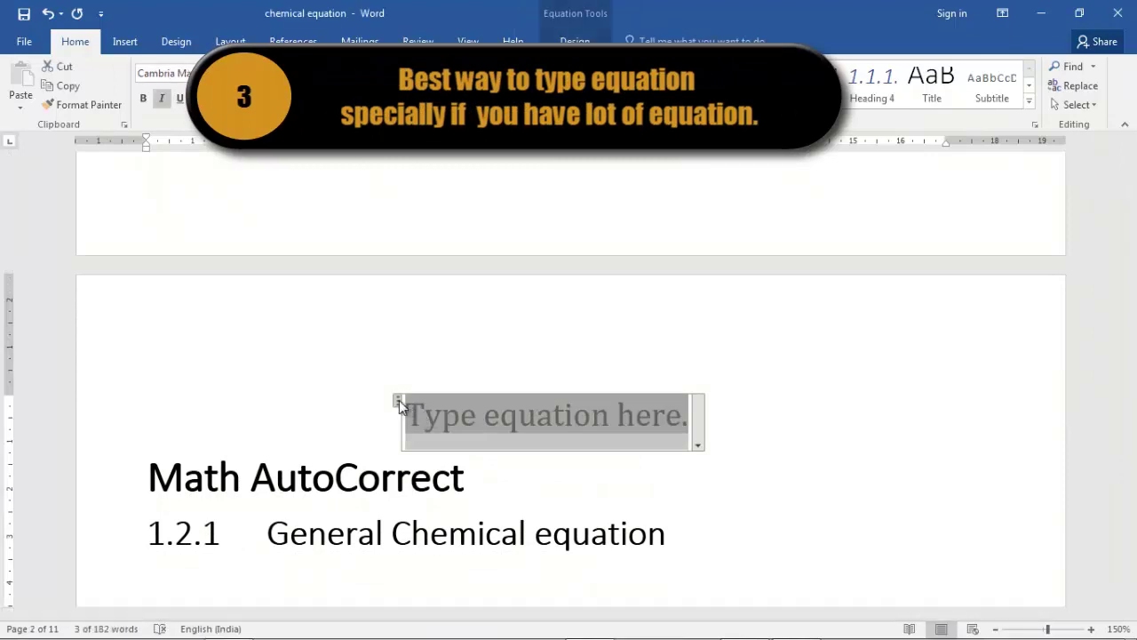
key("BackSpace")
- Check in the Math AutoCorrect options that replacing text as you type and using the rules outside math regions are enabled, and accept the dialogs
scroll(421, 420, "down", 2)
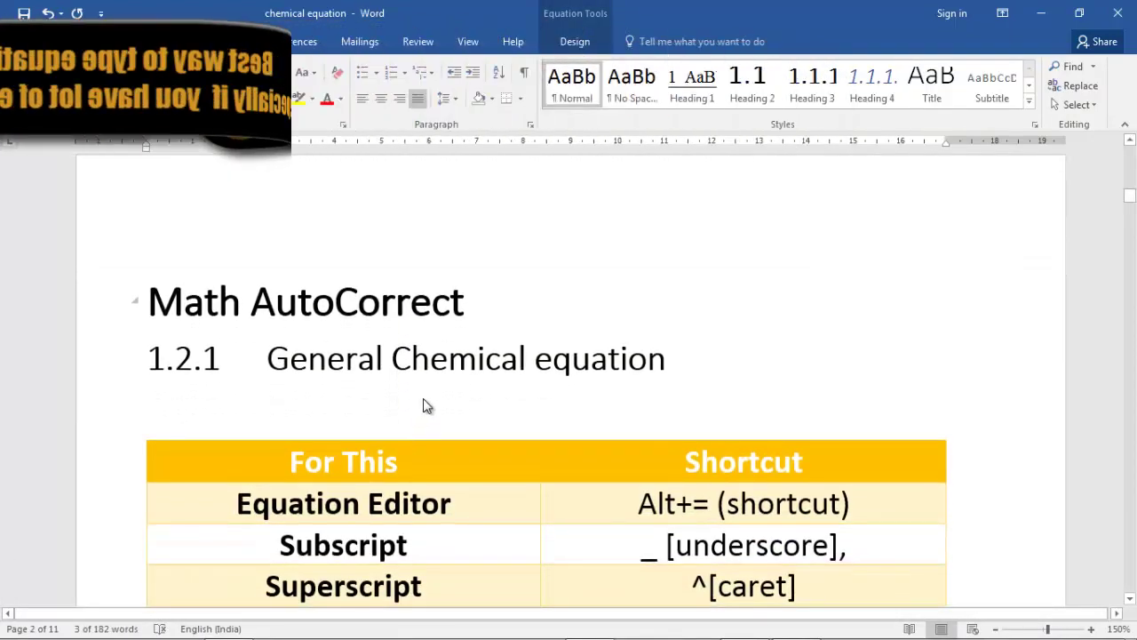
scroll(424, 400, "down", 1)
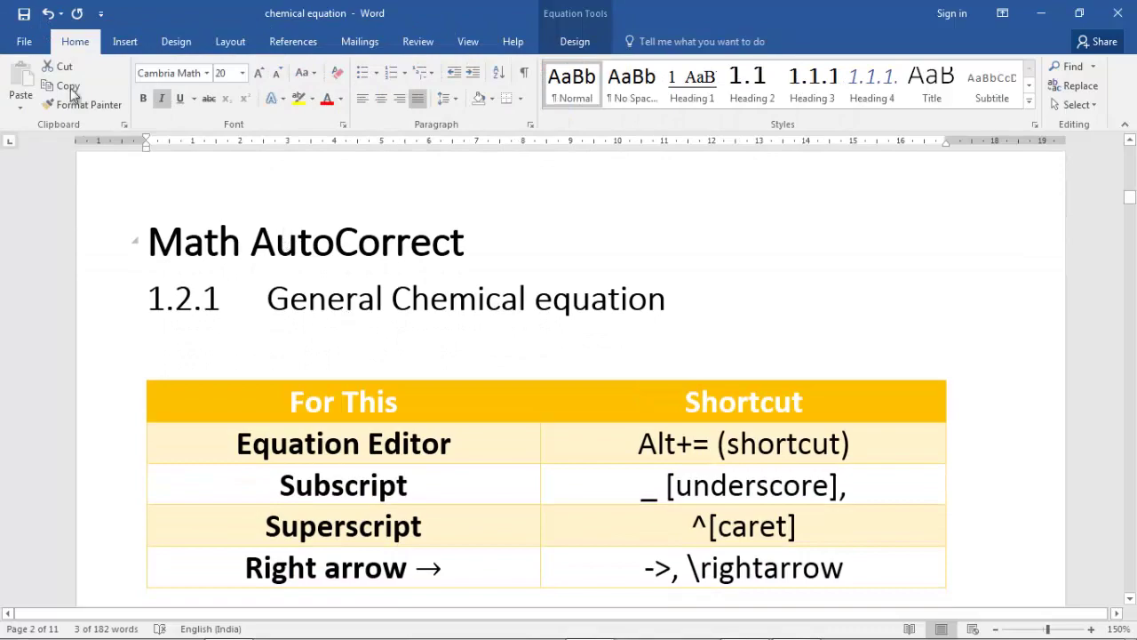
left_click(34, 44)
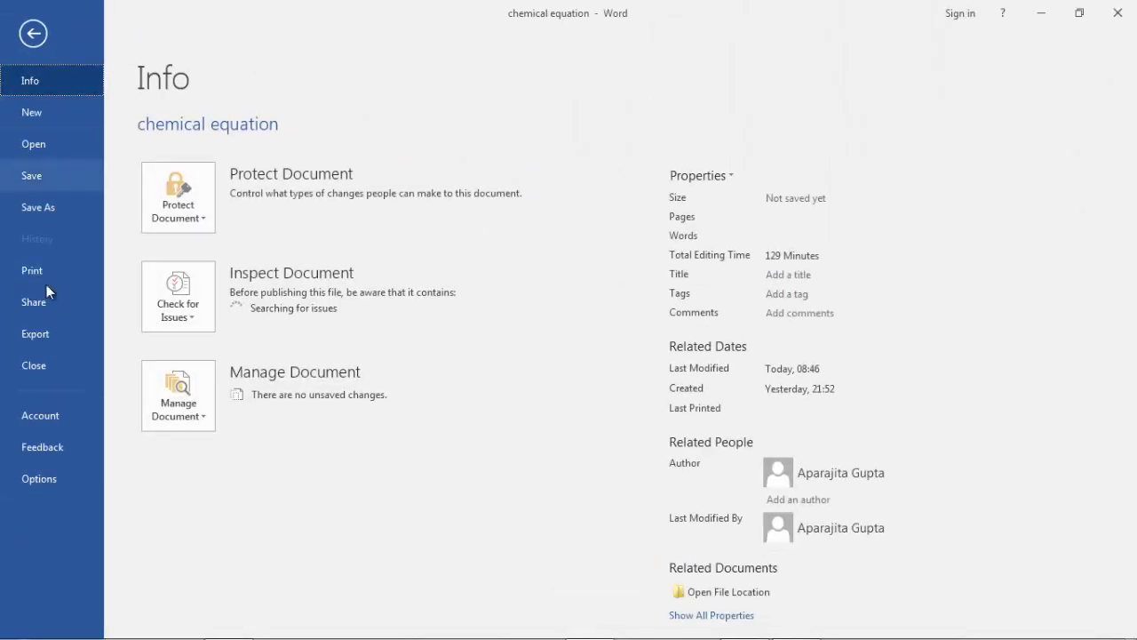
left_click(39, 480)
left_click(324, 133)
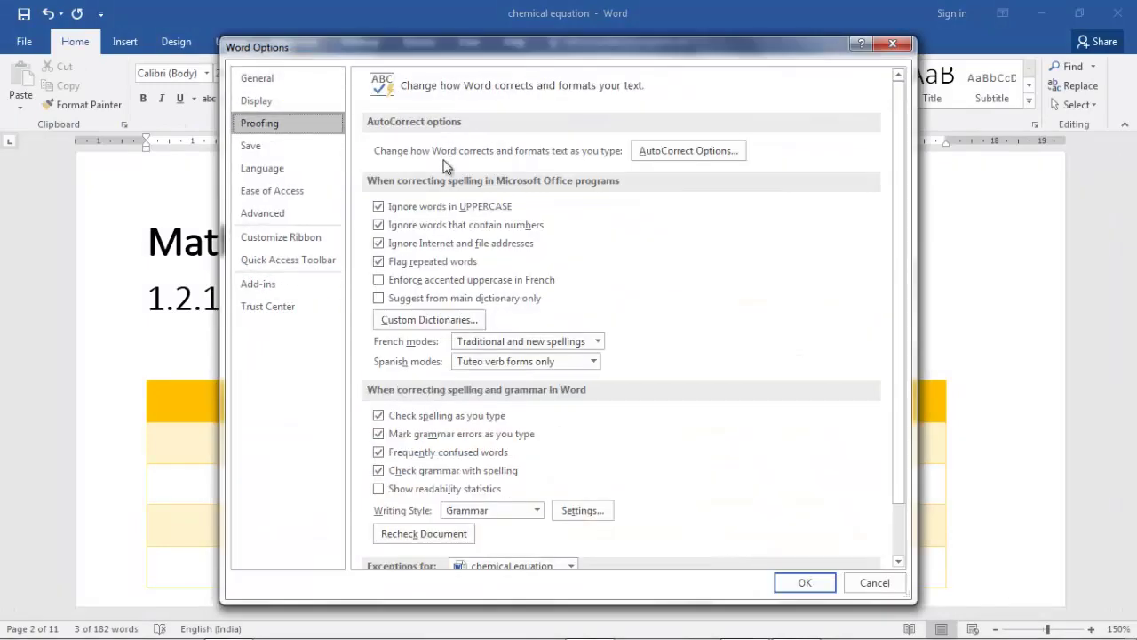
left_click(684, 156)
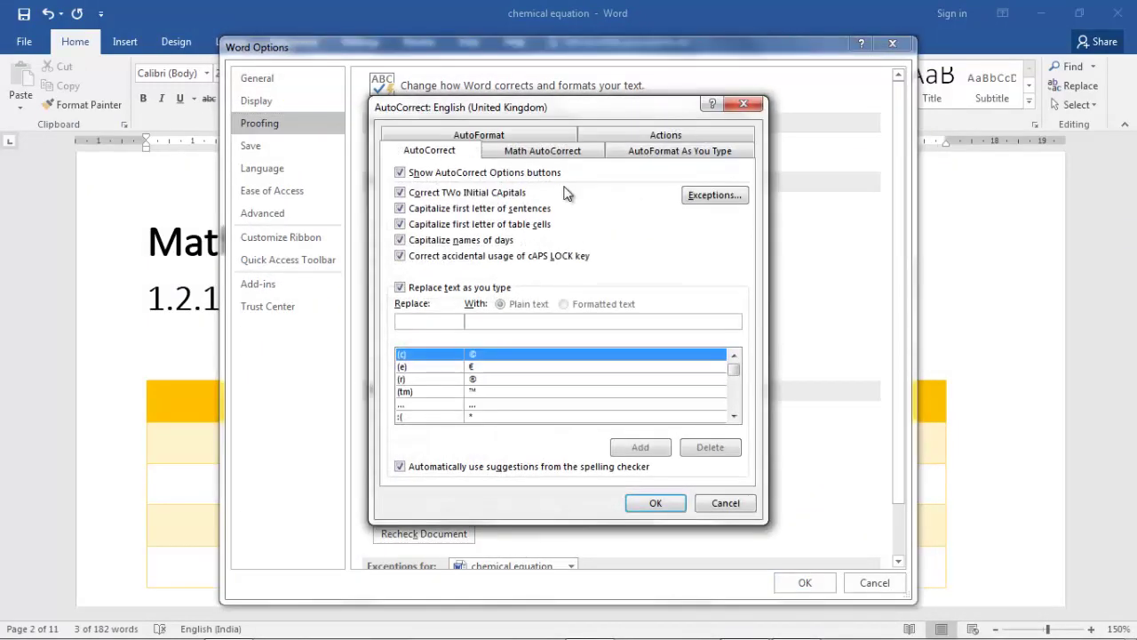
left_click(540, 153)
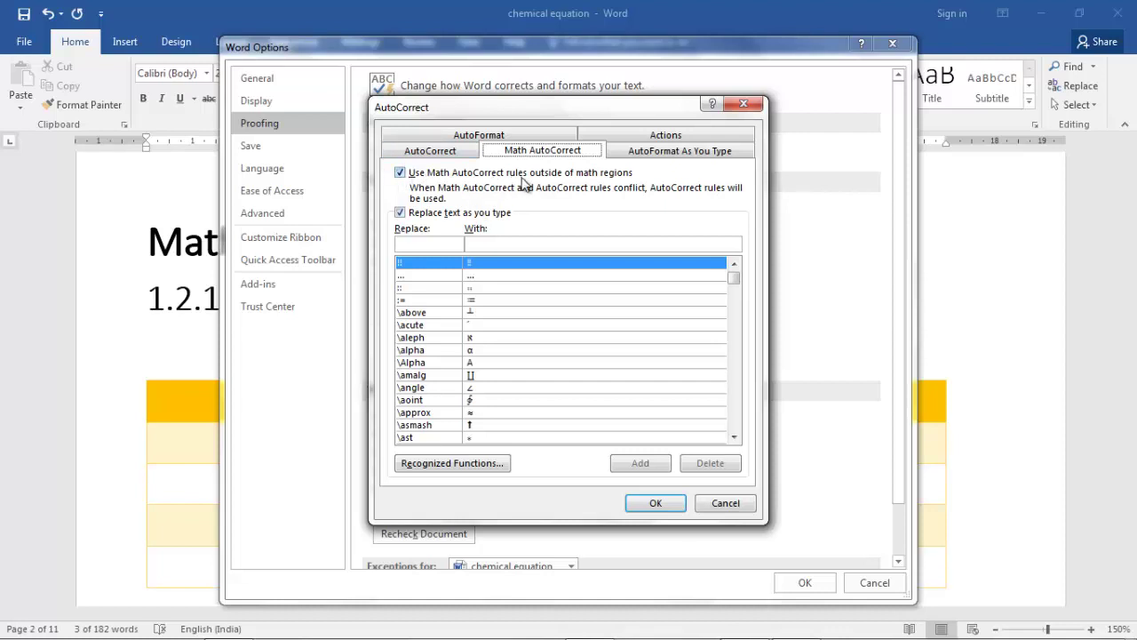
left_click(668, 508)
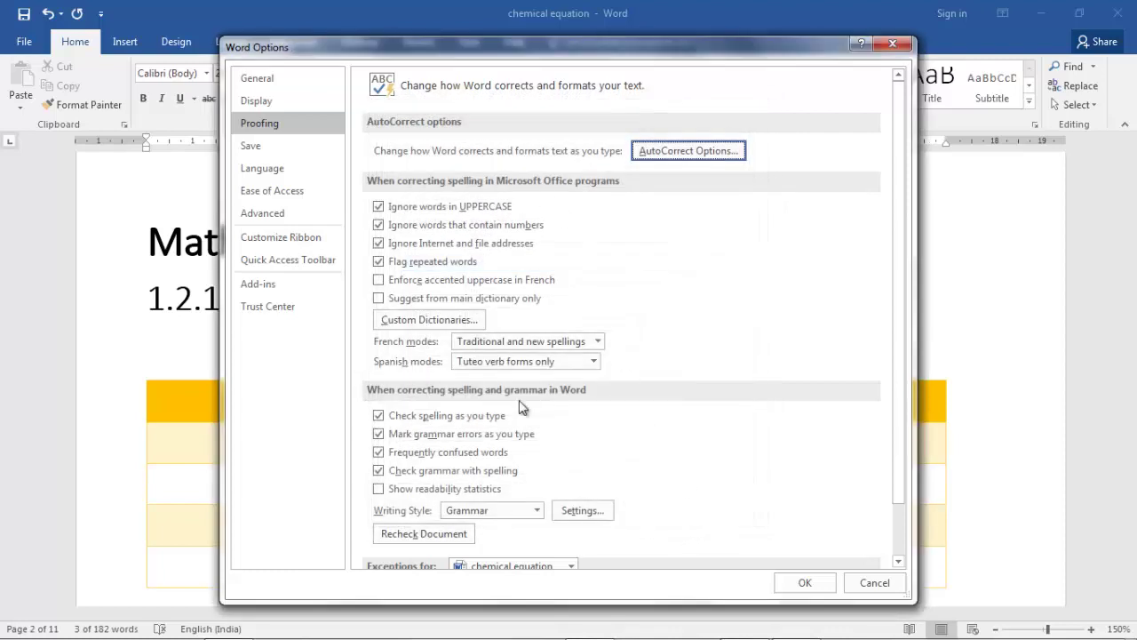
left_click(804, 582)
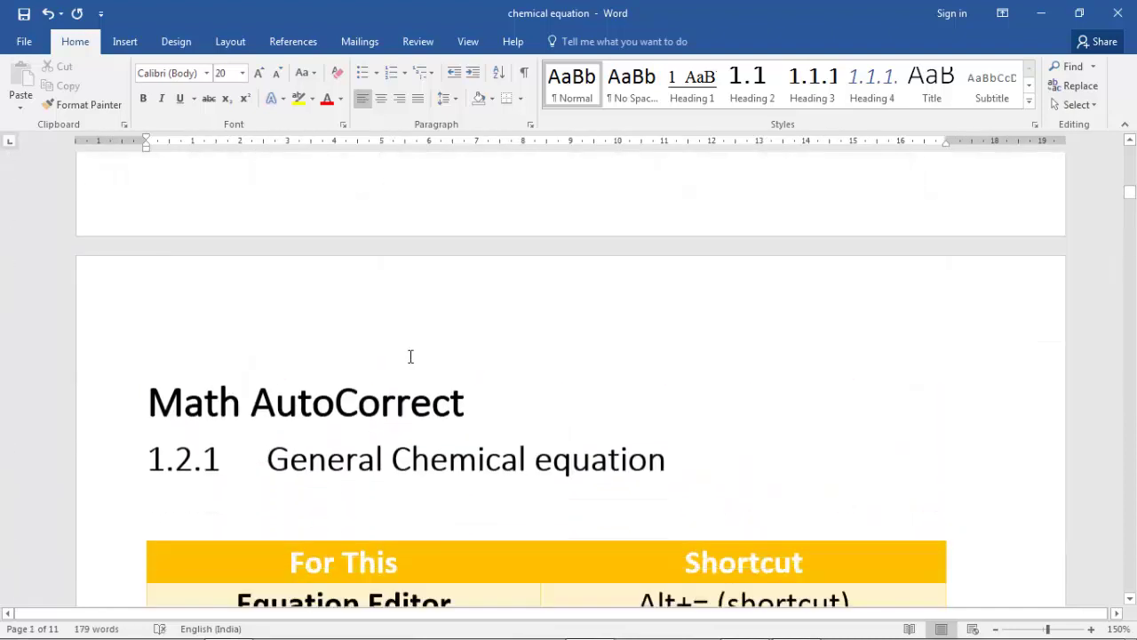
scroll(408, 355, "down", 3)
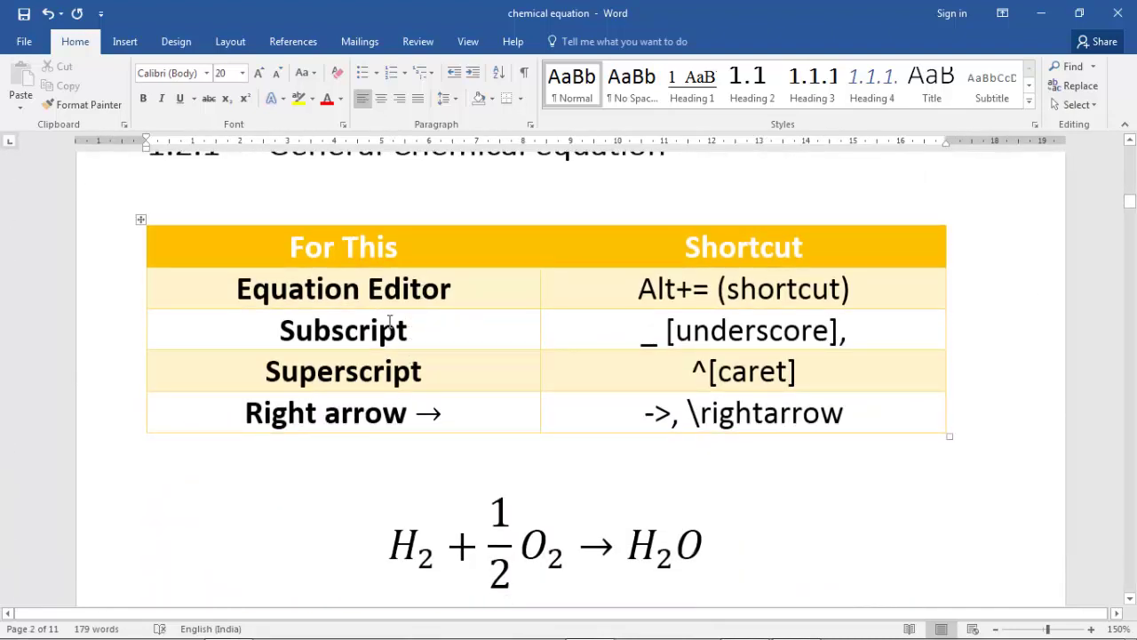
- Start a new line below the Na⁺, Cl⁻ equation and insert an empty equation there
scroll(371, 333, "up", 1)
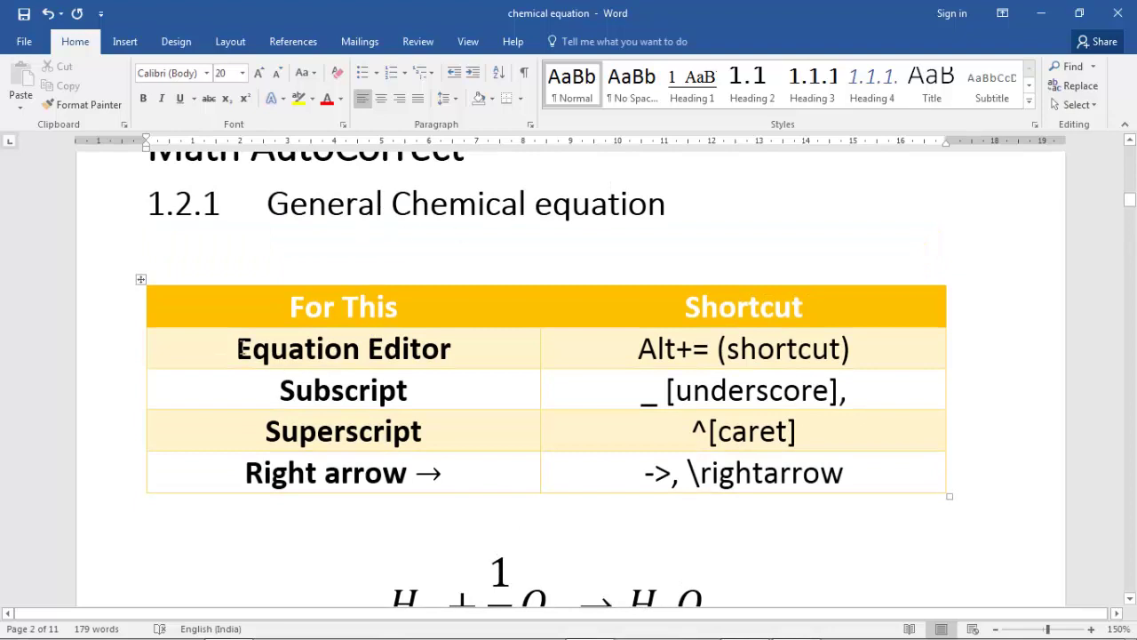
left_click_drag(256, 349, 451, 349)
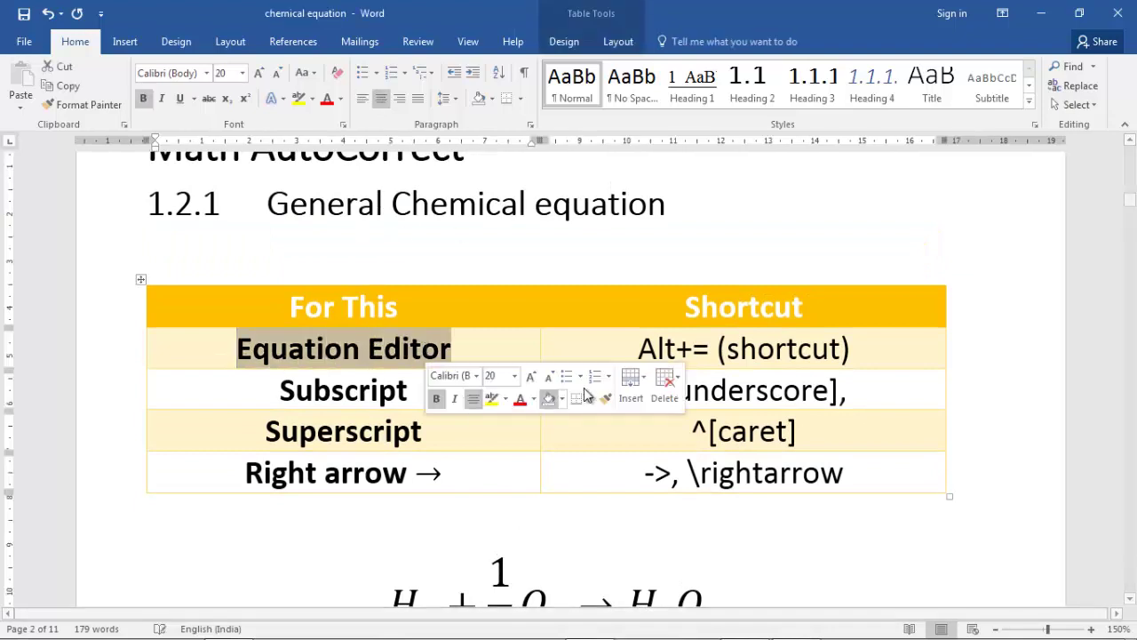
left_click_drag(638, 349, 716, 349)
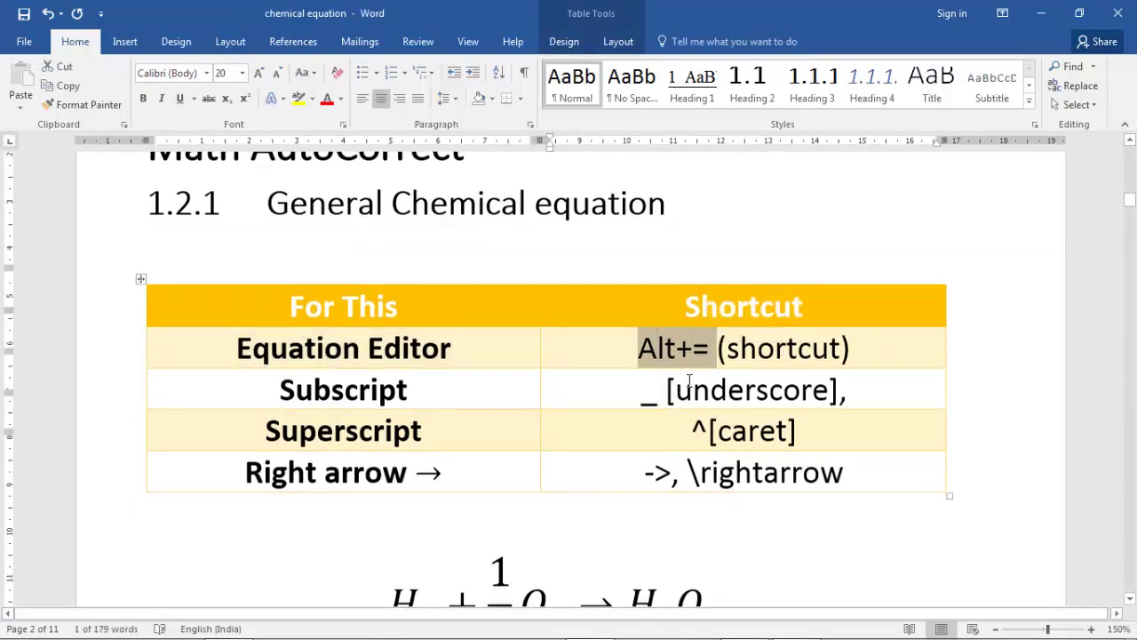
scroll(551, 465, "down", 3)
left_click(586, 476)
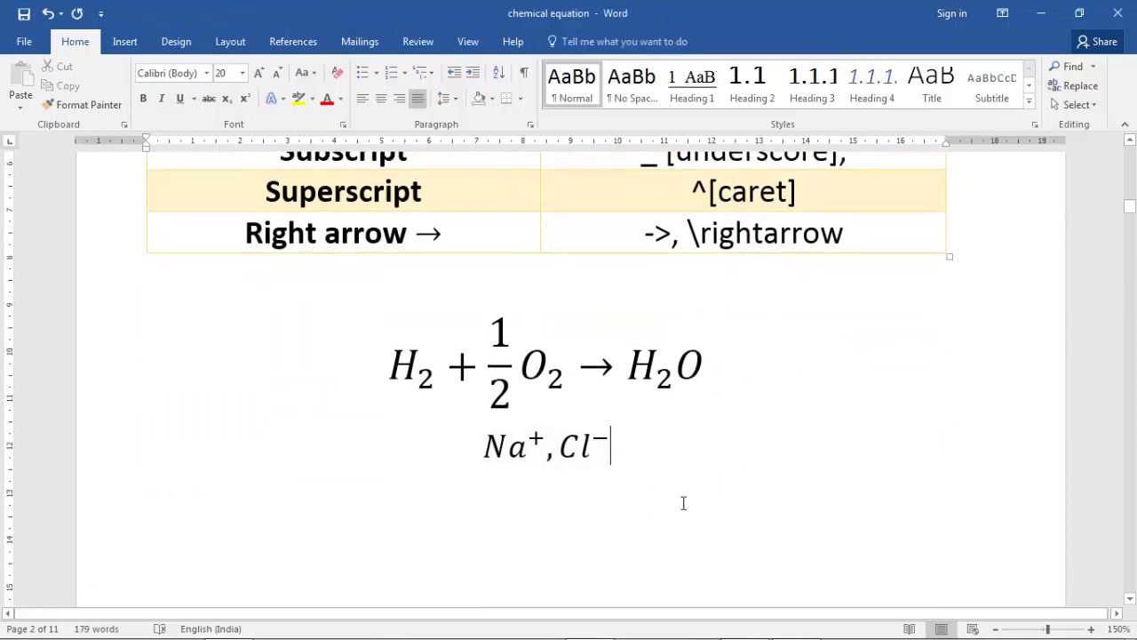
key("Return")
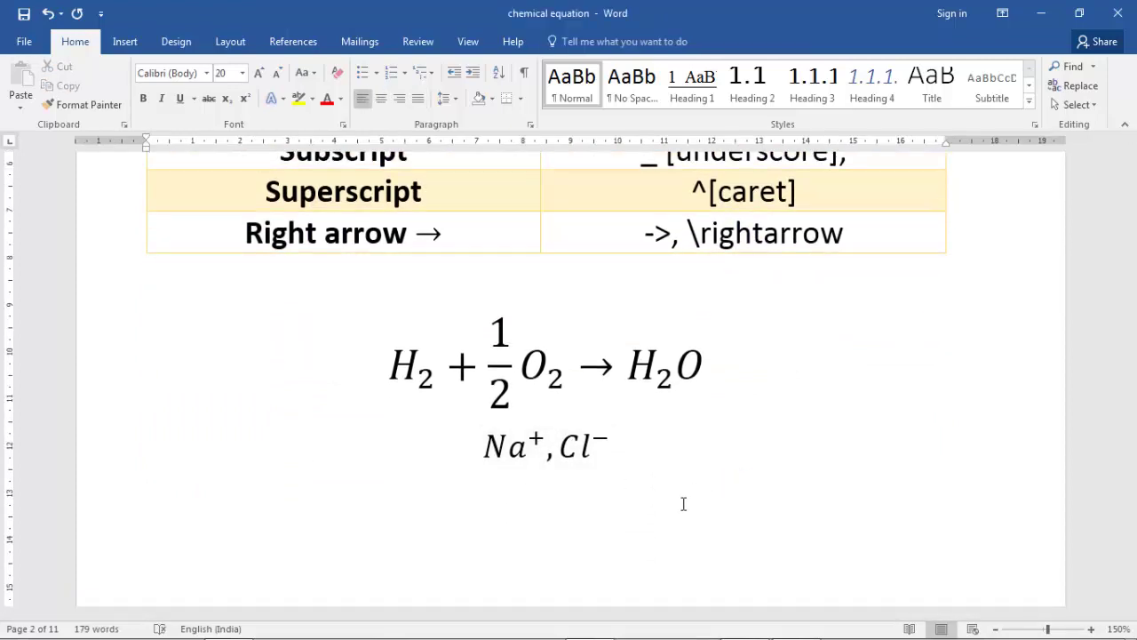
key("alt+equal")
scroll(670, 550, "up", 1)
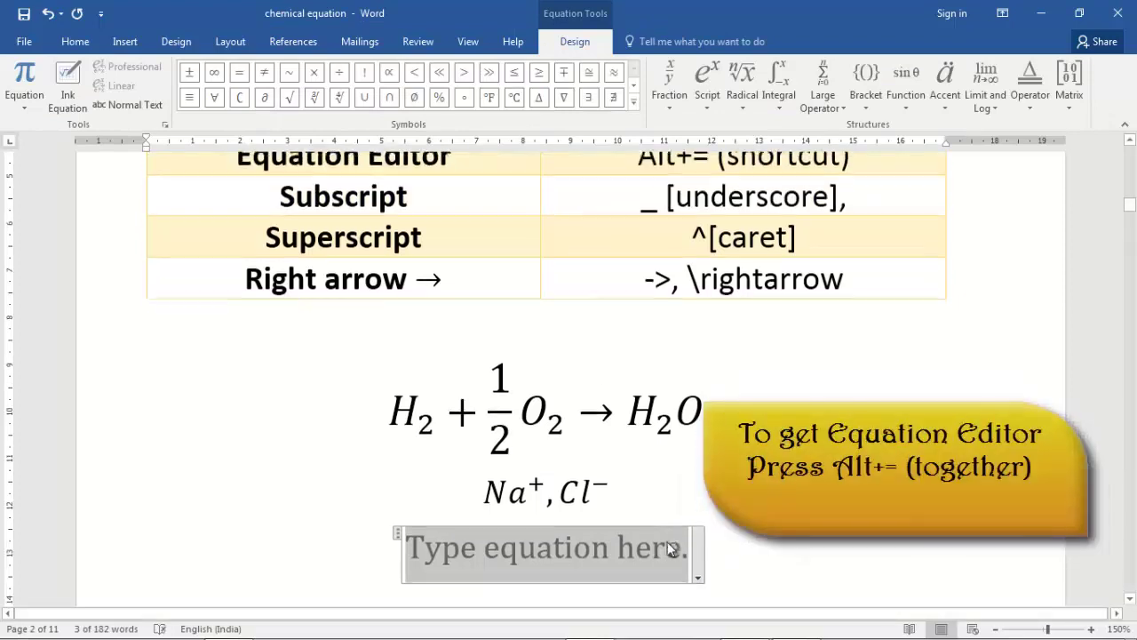
scroll(668, 543, "up", 1)
scroll(648, 546, "down", 1)
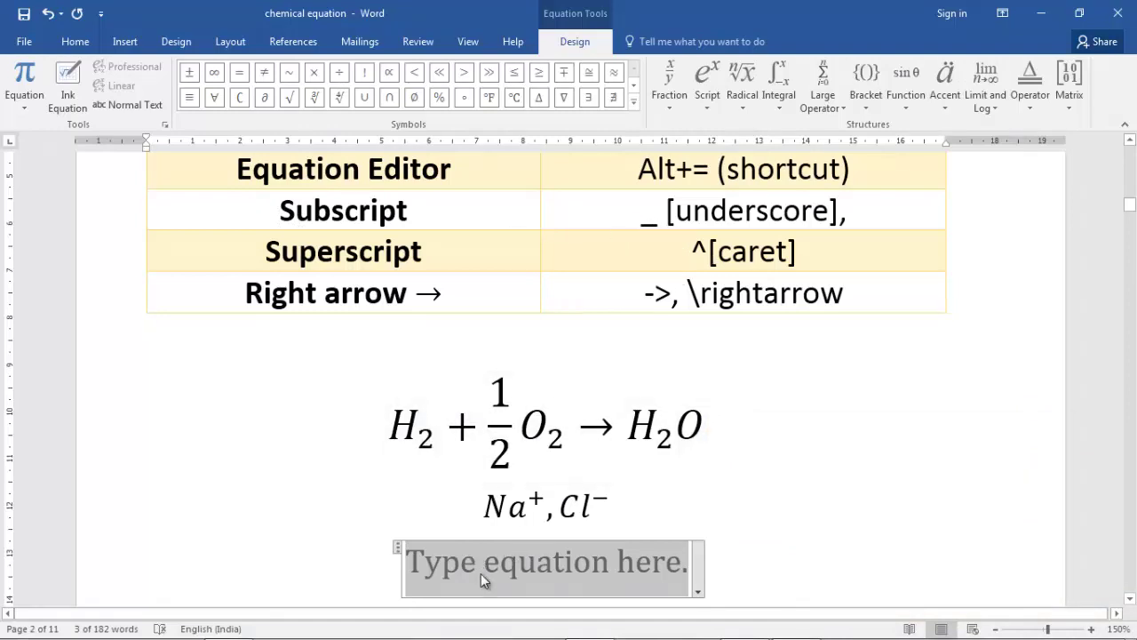
- Enter H₂ + ½ O₂ in the empty equation using linear subscript and fraction notation
type("H")
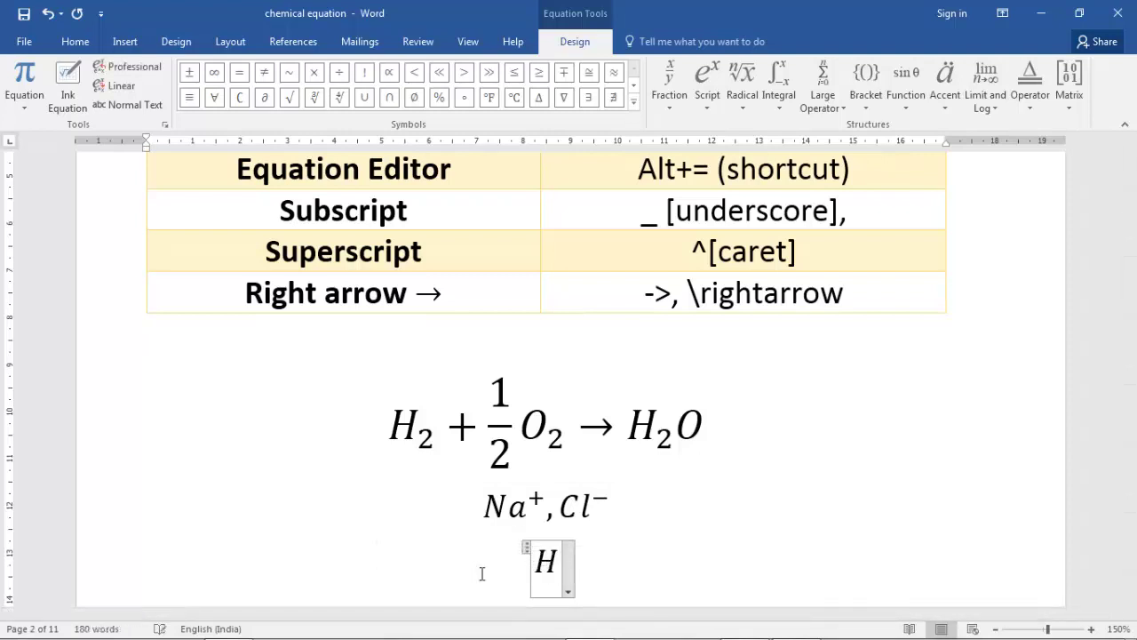
type("_2")
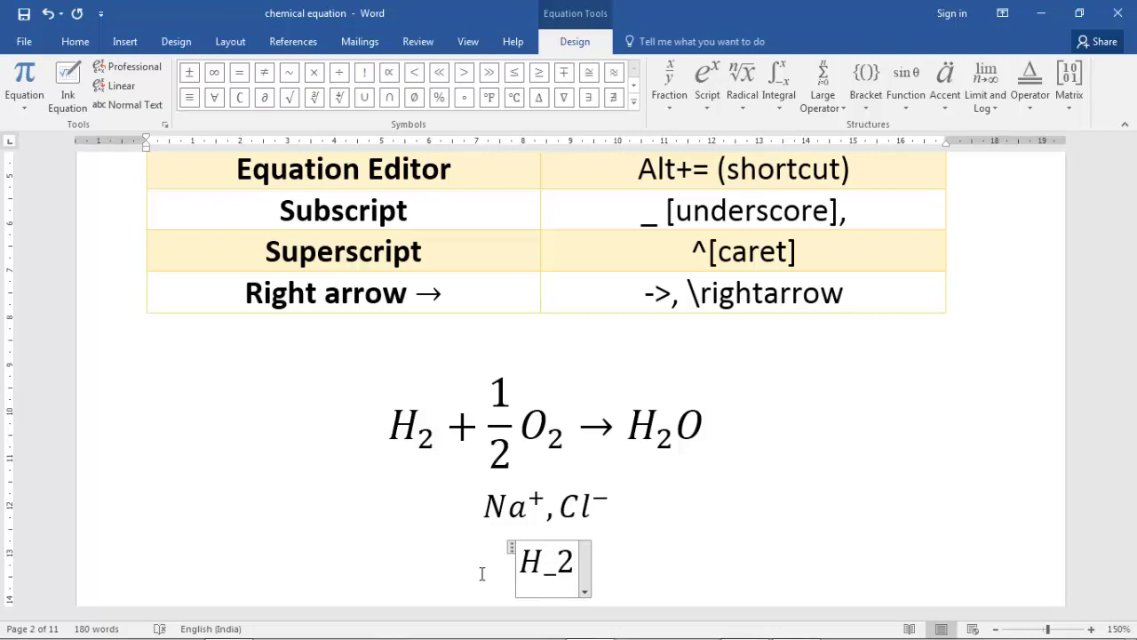
key("space")
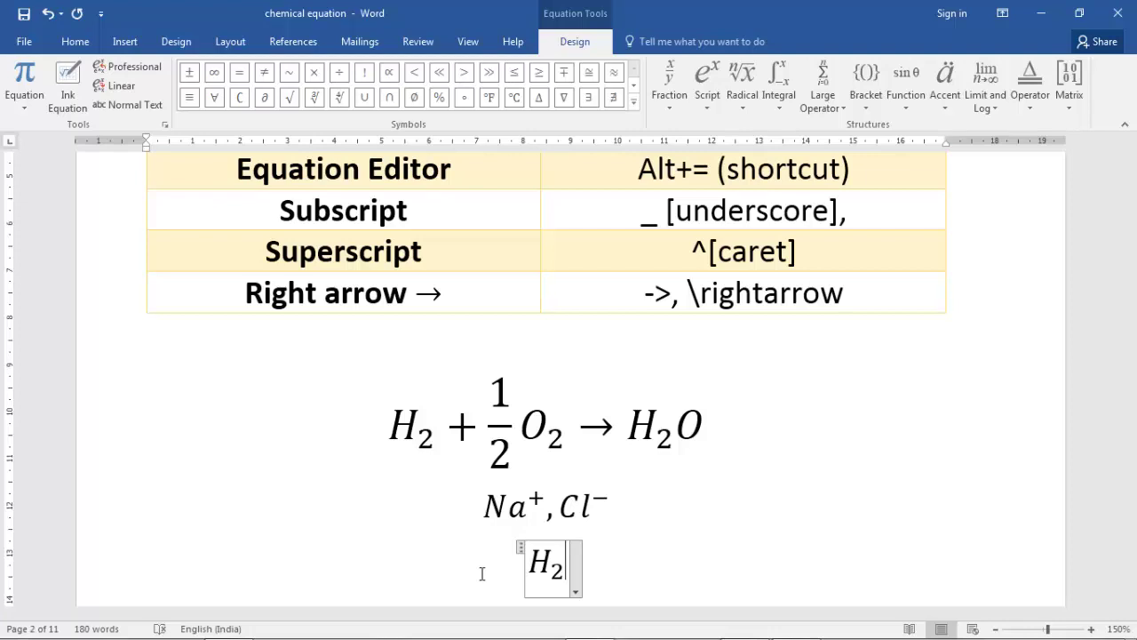
type("+ 1")
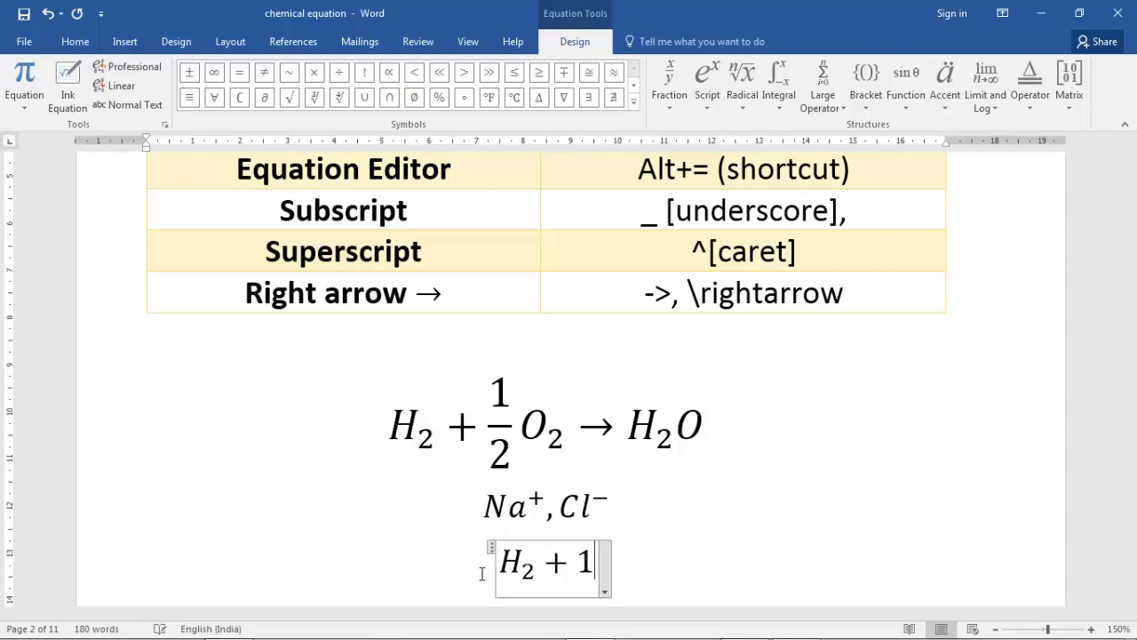
type("/2 ")
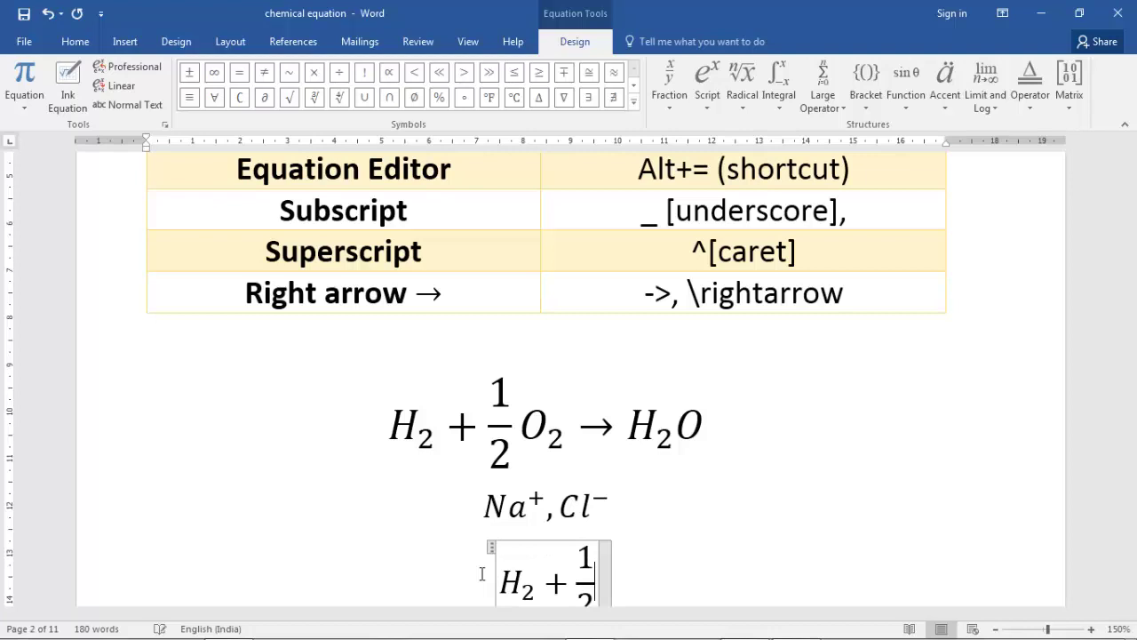
type("O2")
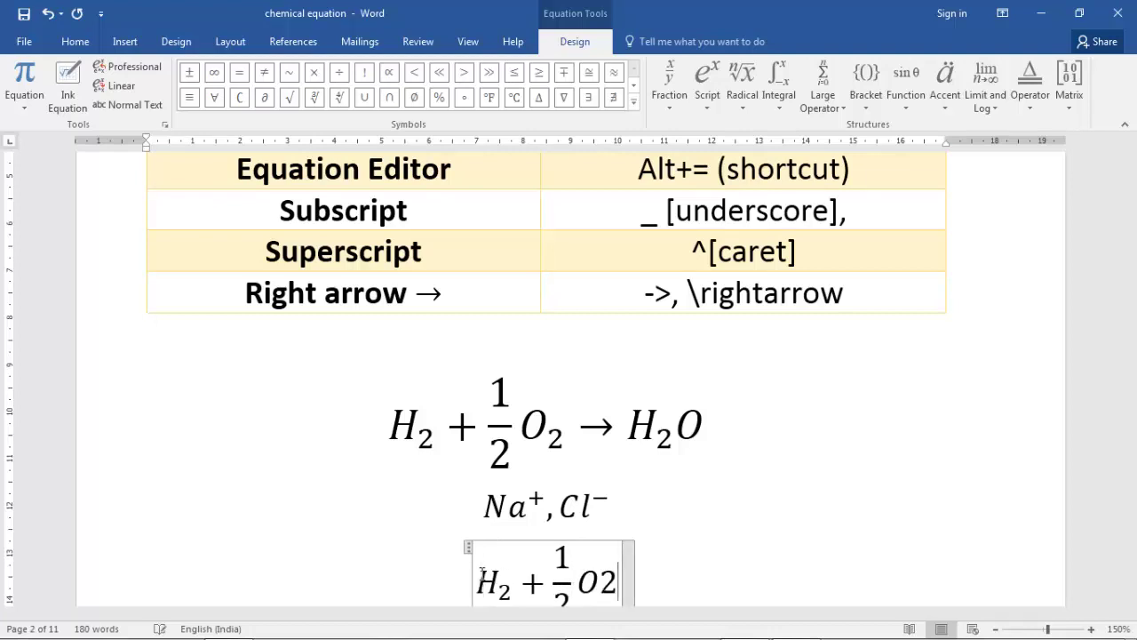
key("BackSpace")
type("_2 ")
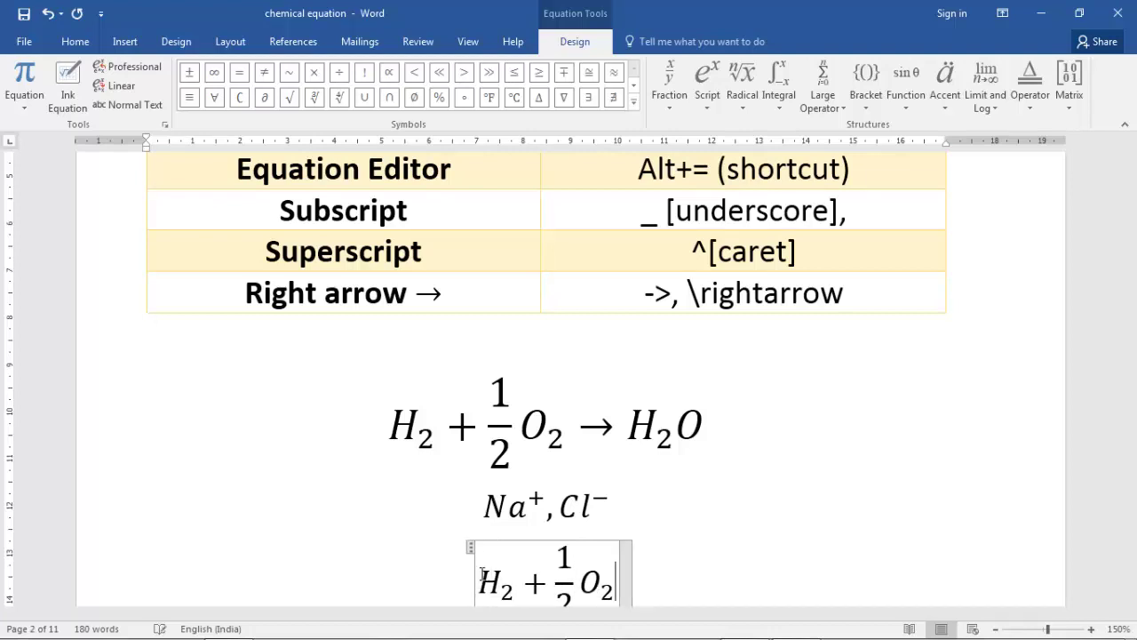
- Try the -> shortcut for a right arrow after O₂, and clear the arrow characters from the equation
type("->")
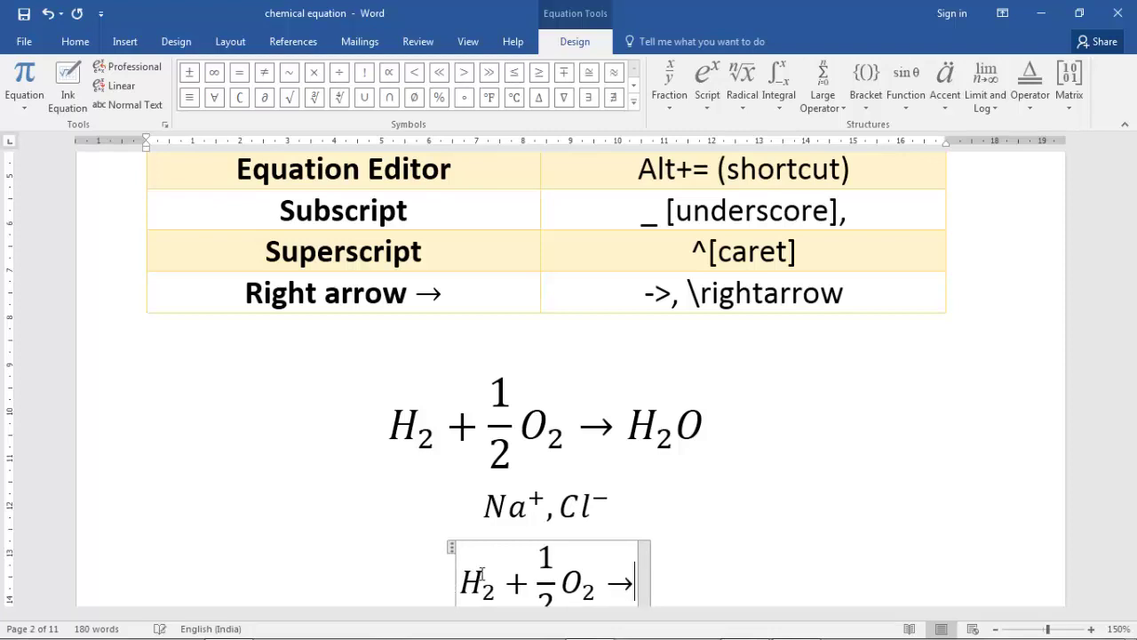
key("ctrl+z")
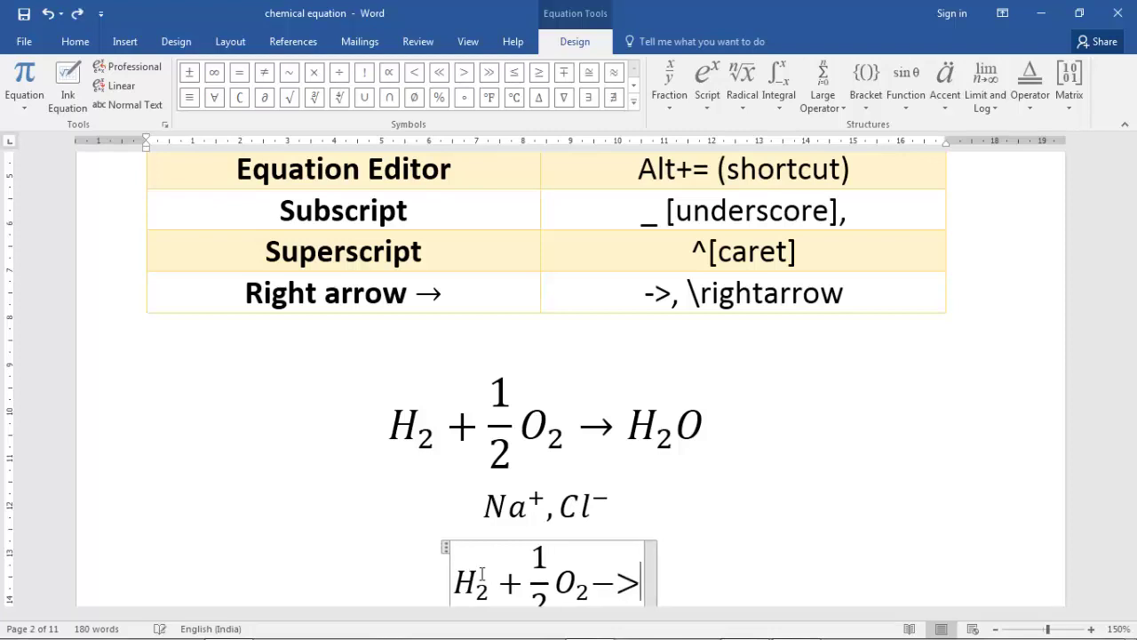
type("-")
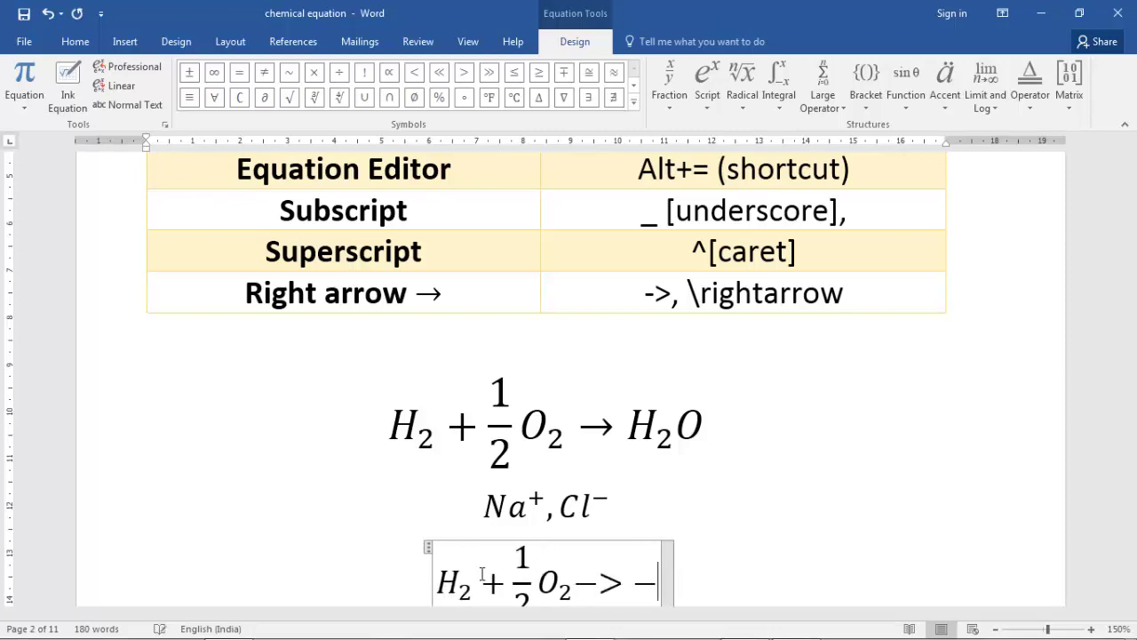
type(">")
key("BackSpace")
key("BackSpace")
key("BackSpace")
key("BackSpace")
key("BackSpace")
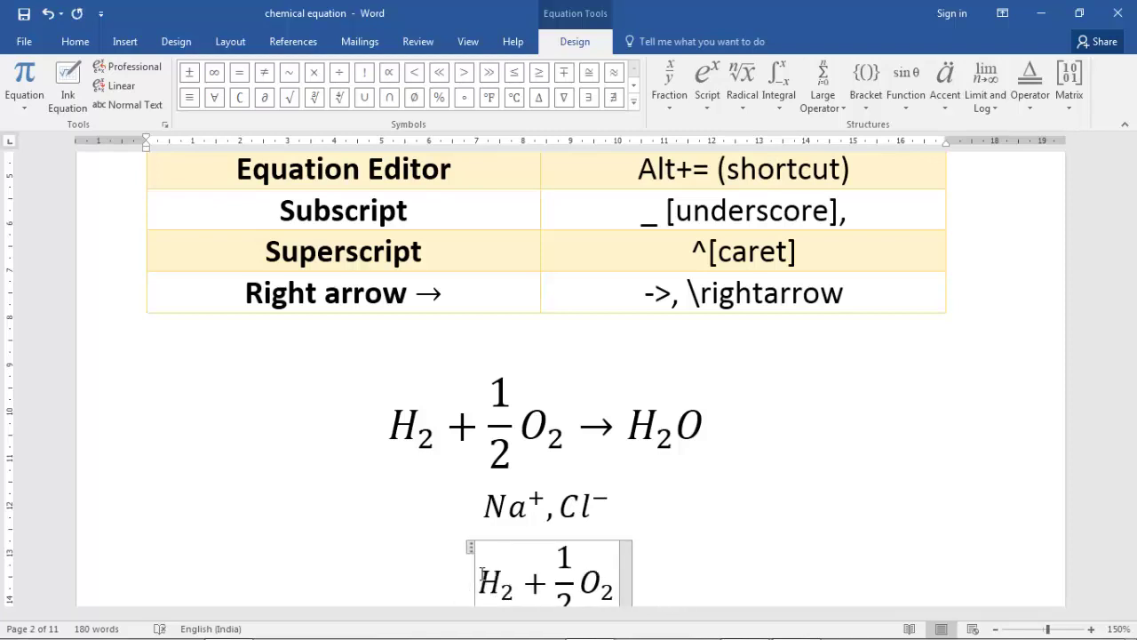
- Complete the equation with a right arrow entered as \rightarrow, followed by H₂O
type("i")
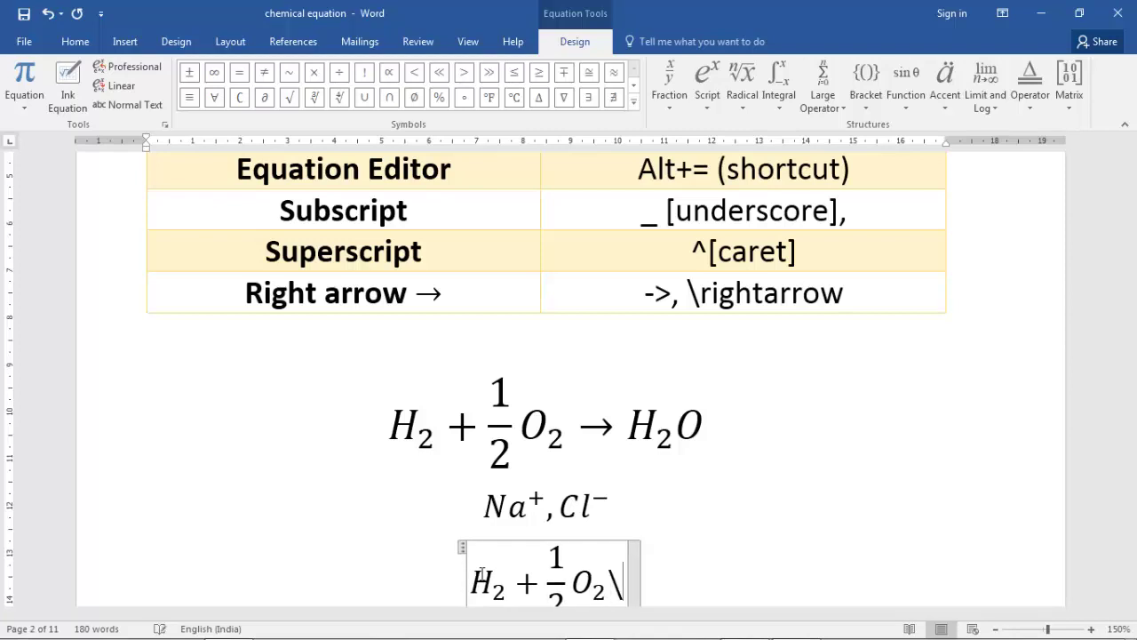
type("ghtarrow")
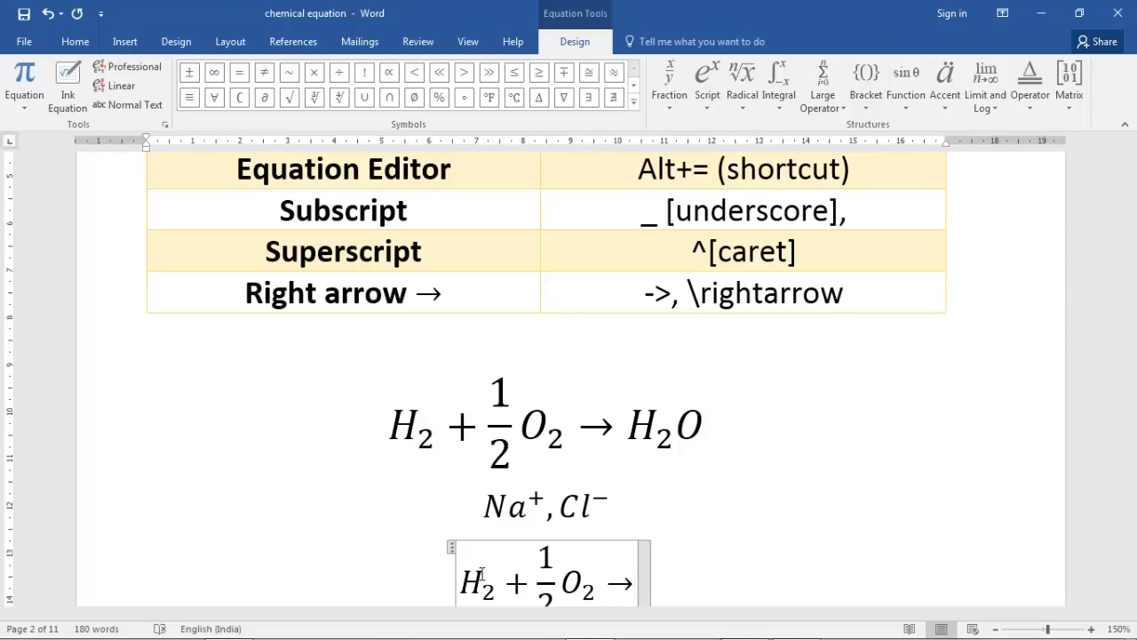
type("H_")
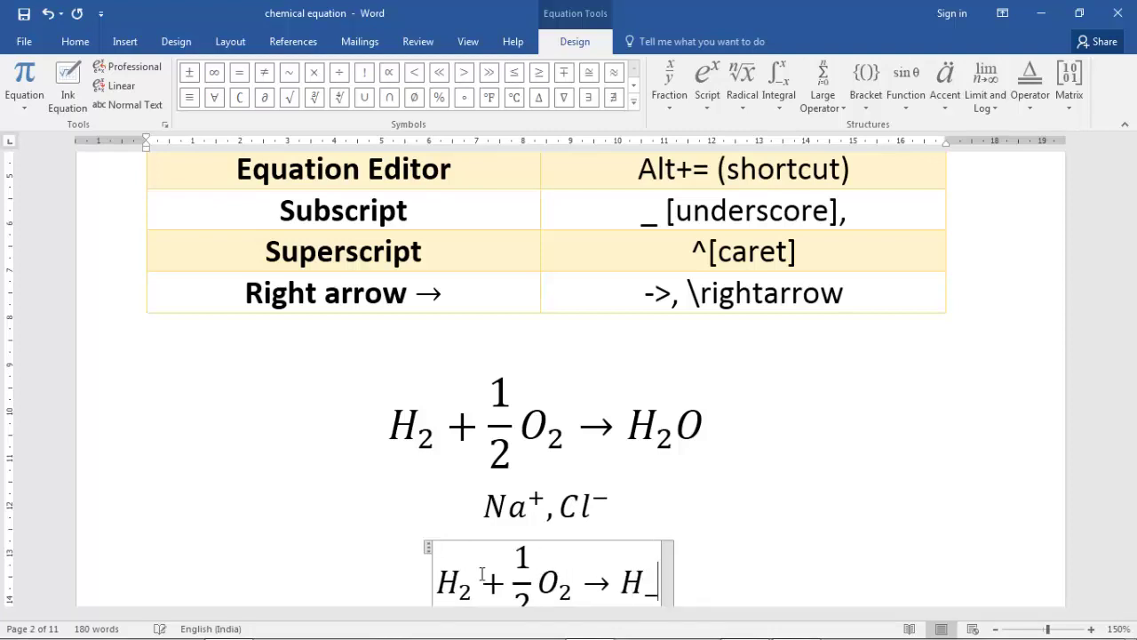
type("2 O")
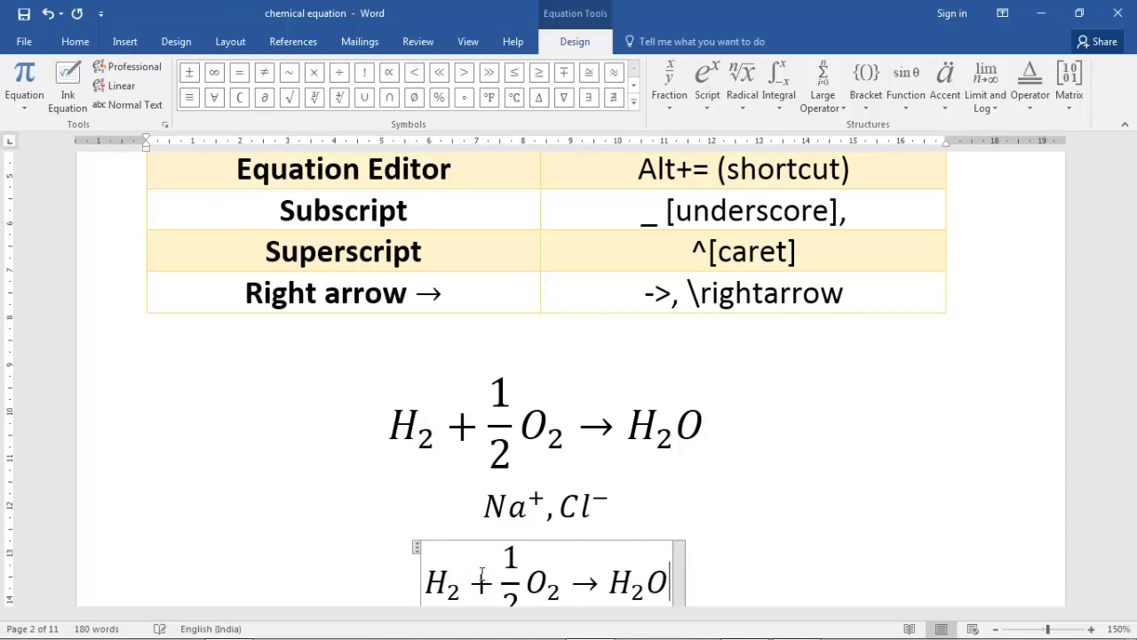
- Delete the whole H₂ + ½ O₂ → H₂O equation below the Na⁺, Cl⁻ line
scroll(655, 488, "down", 2)
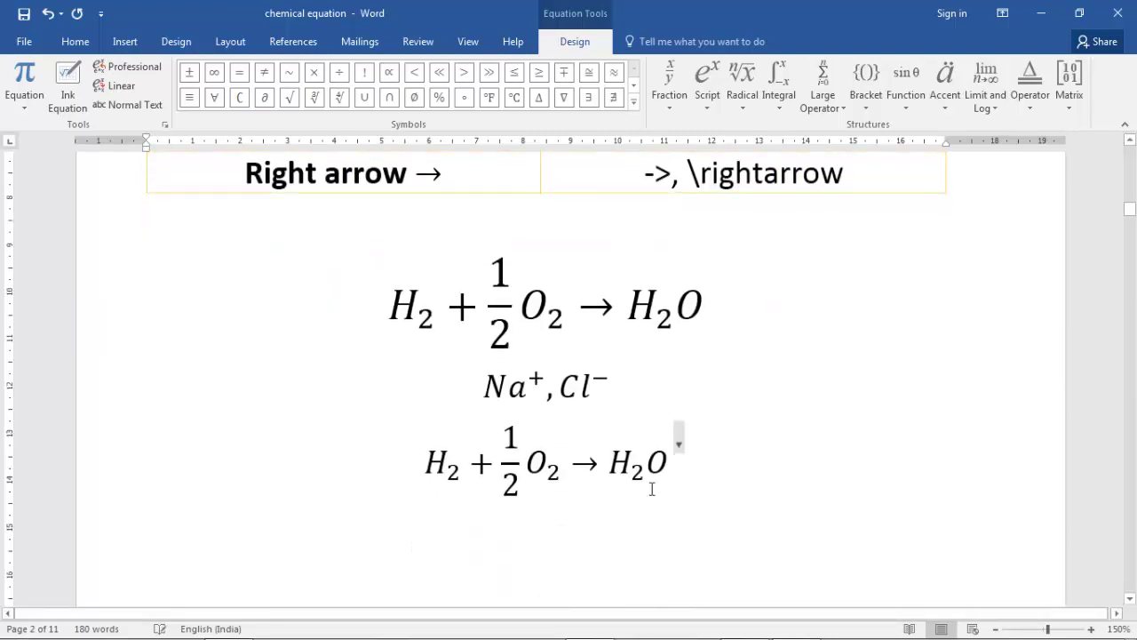
key("BackSpace")
key("BackSpace")
key("BackSpace")
key("BackSpace")
key("BackSpace")
key("BackSpace")
key("BackSpace")
key("BackSpace")
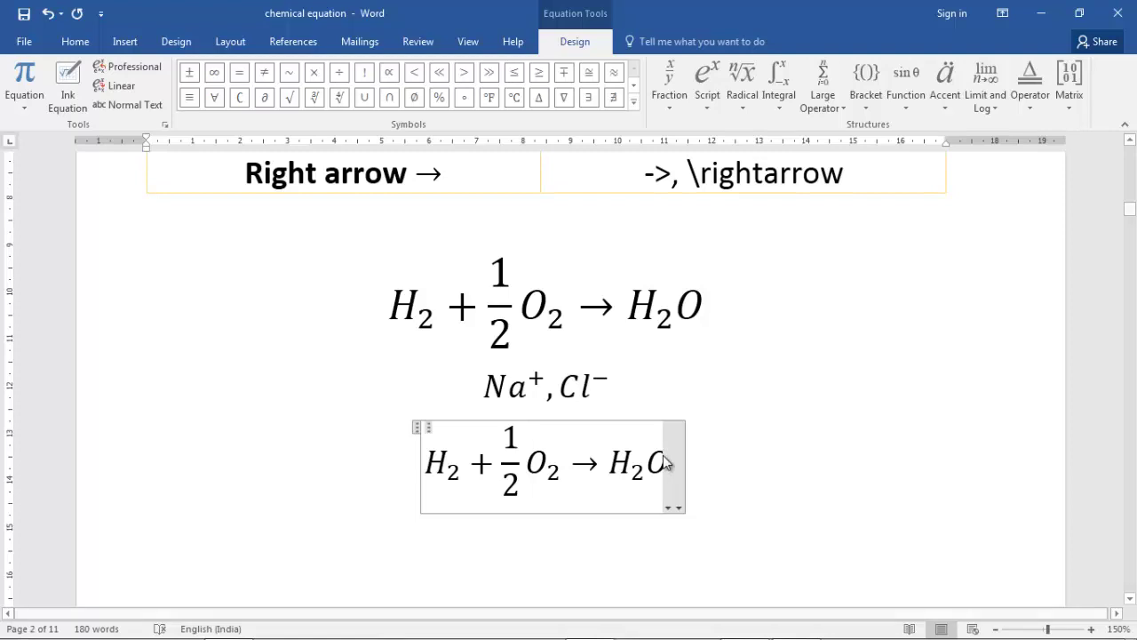
key("BackSpace")
key("BackSpace")
key("BackSpace")
key("BackSpace")
key("BackSpace")
key("BackSpace")
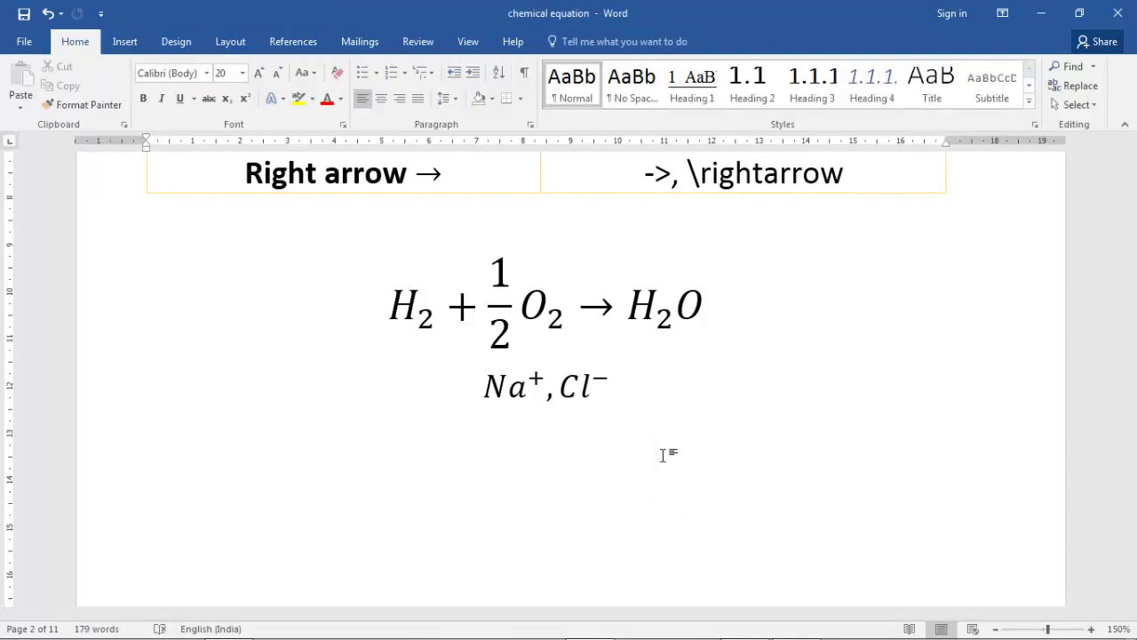
- Insert a new equation below the Na⁺, Cl⁻ line and enter H with a plus sign as superscript
type("H")
key("BackSpace")
key("alt+equal")
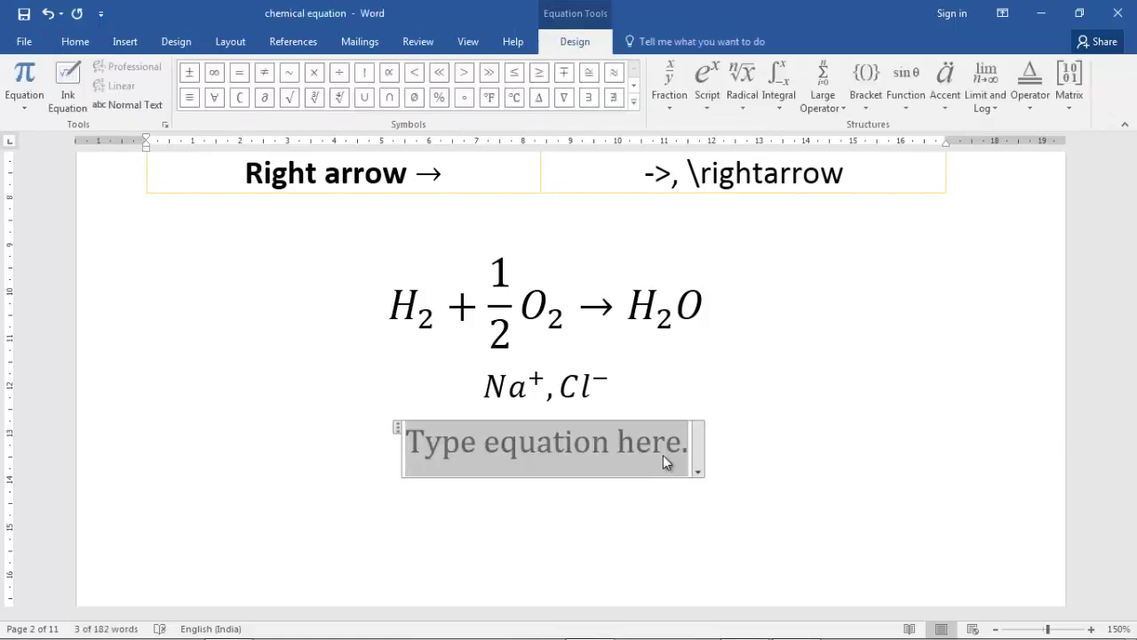
type("H")
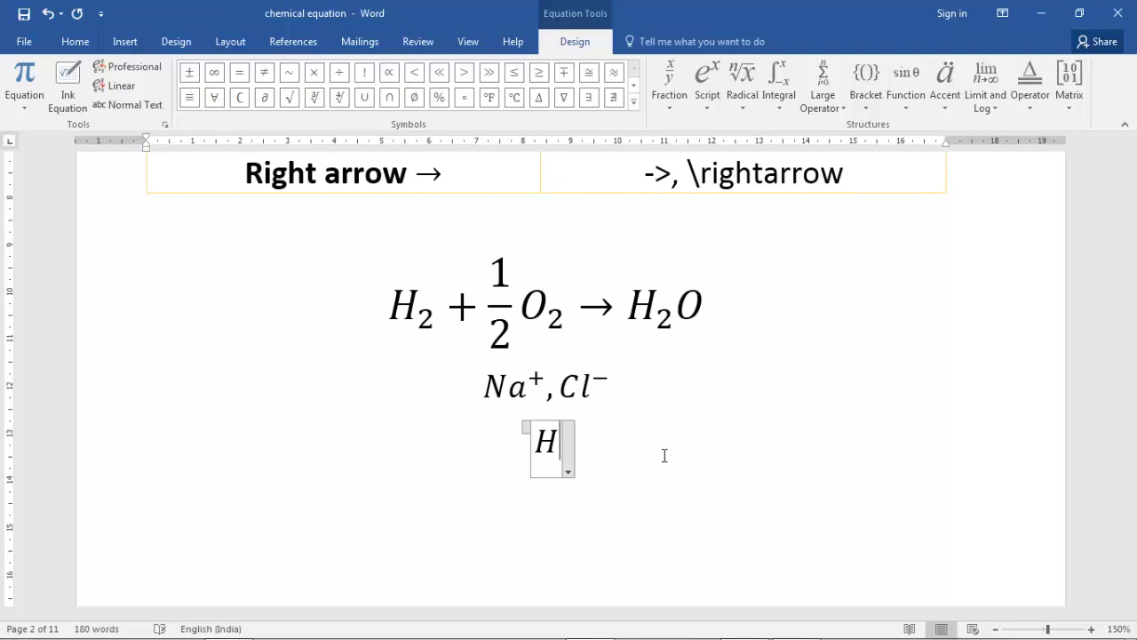
type("^")
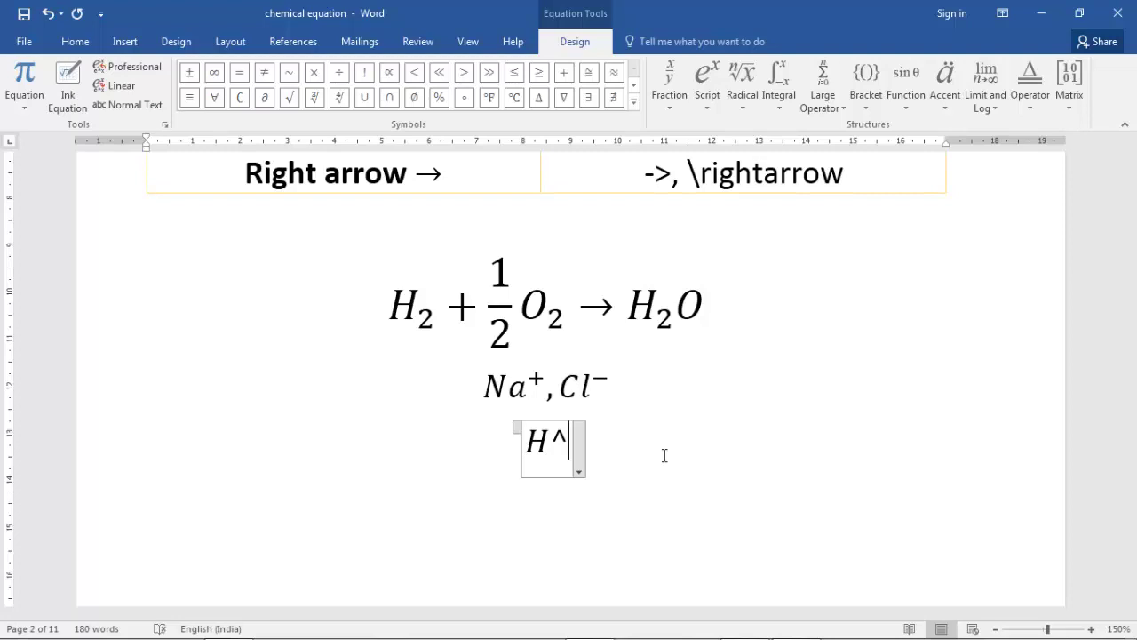
type("+")
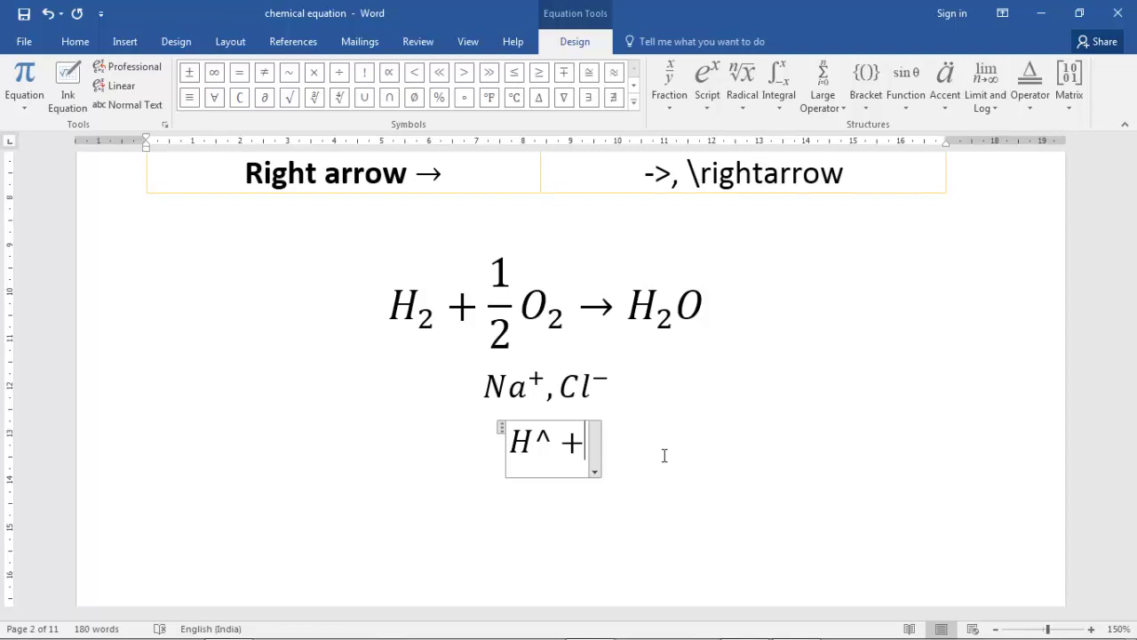
key("space")
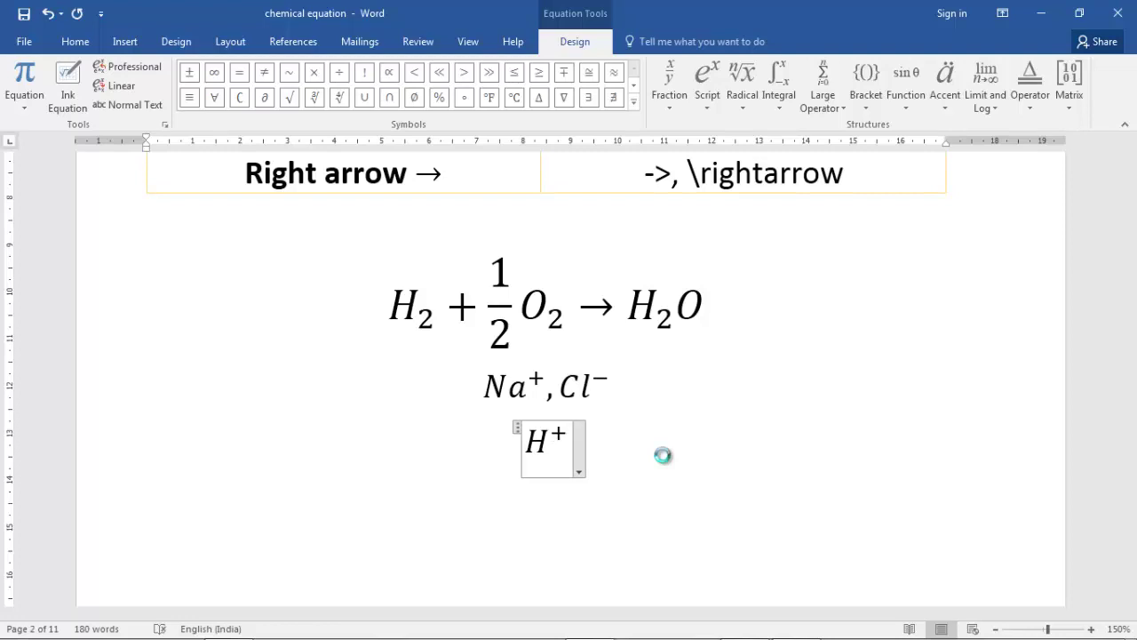
- Add a comma and a second H with the superscript "3 a", enclosing the superscript in round brackets to keep its space
type(",")
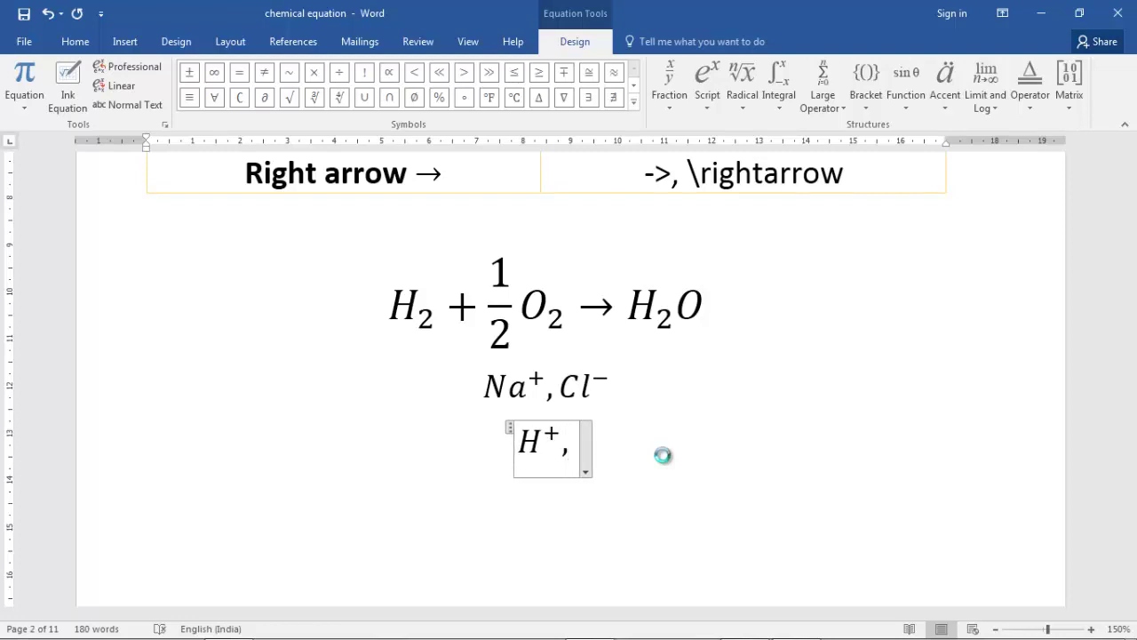
type("H^(")
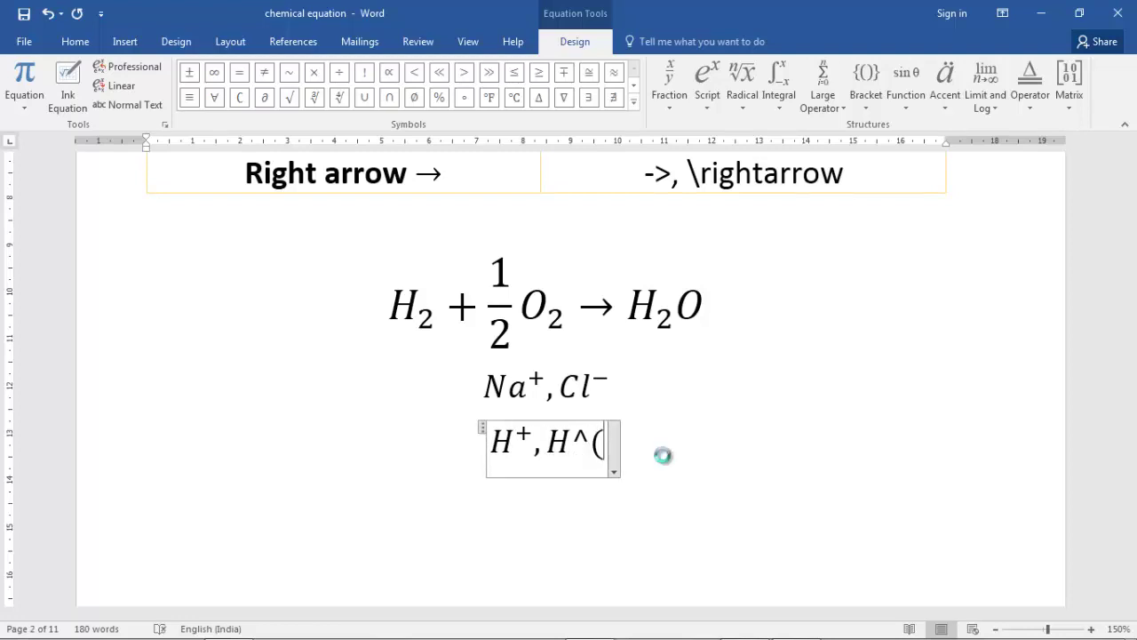
type("3")
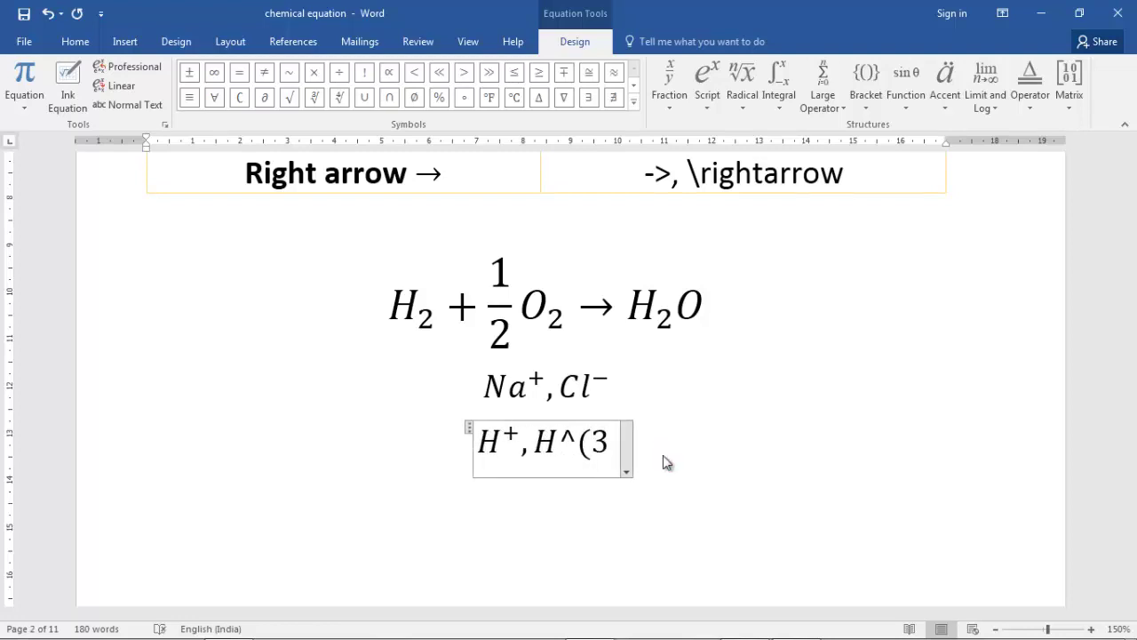
type(" a)")
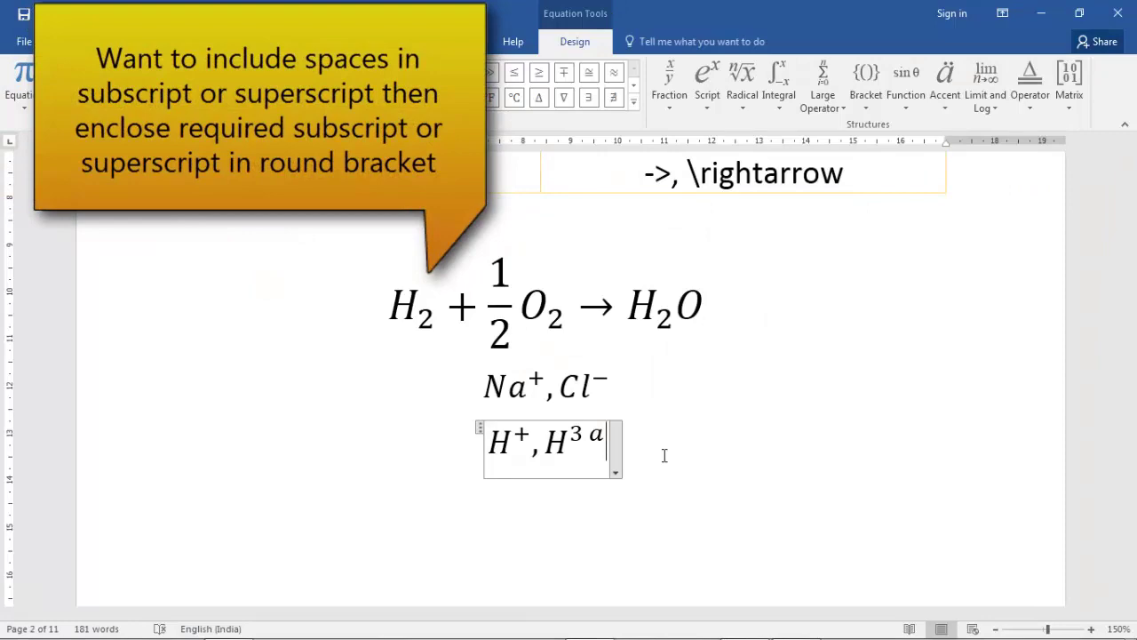
scroll(664, 456, "up", 5)
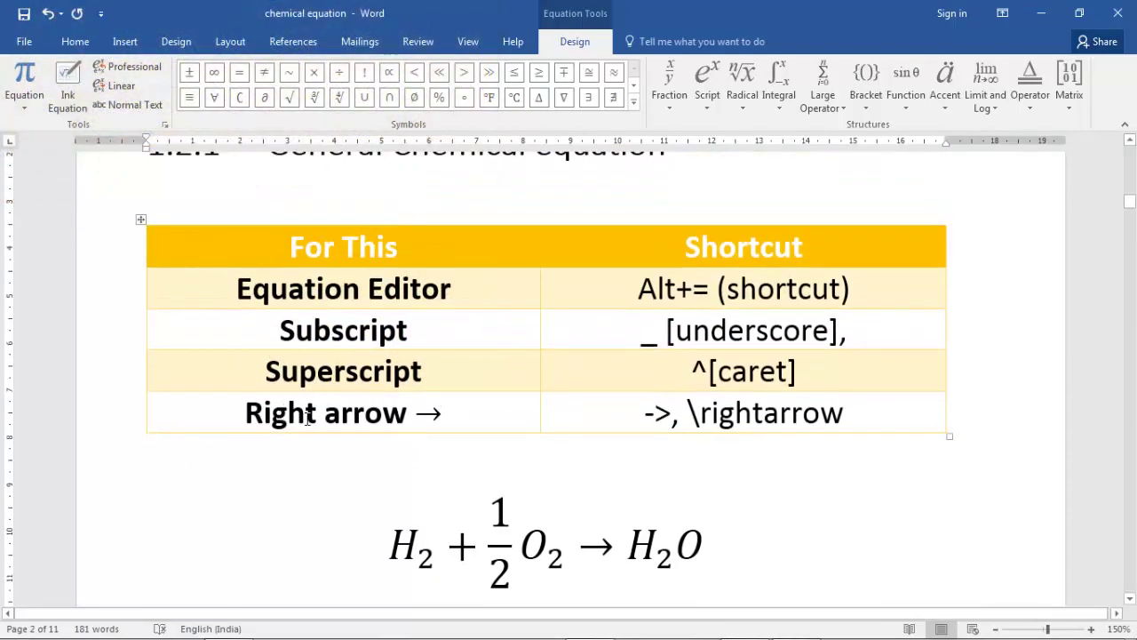
scroll(307, 422, "down", 4)
scroll(333, 479, "up", 3)
scroll(340, 488, "down", 2)
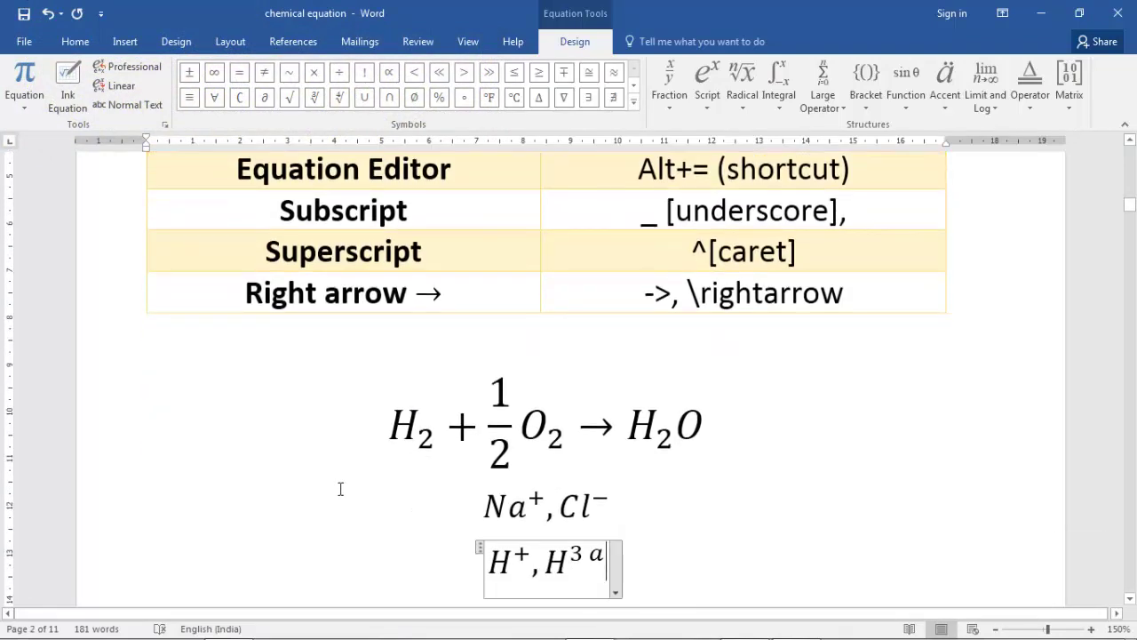
scroll(341, 488, "up", 2)
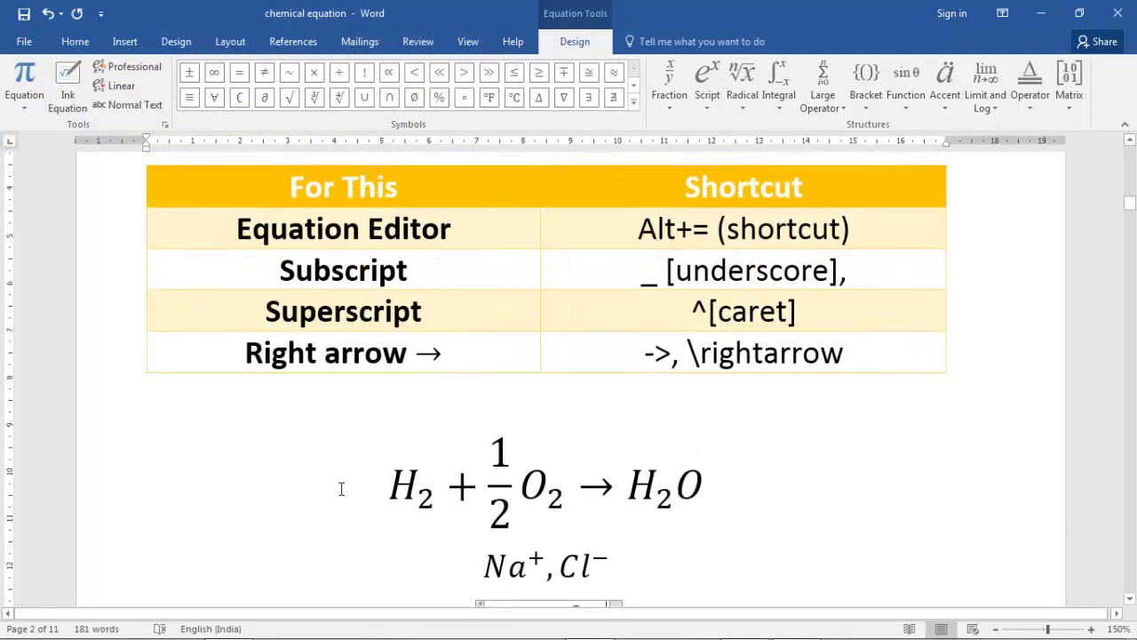
scroll(462, 382, "down", 2)
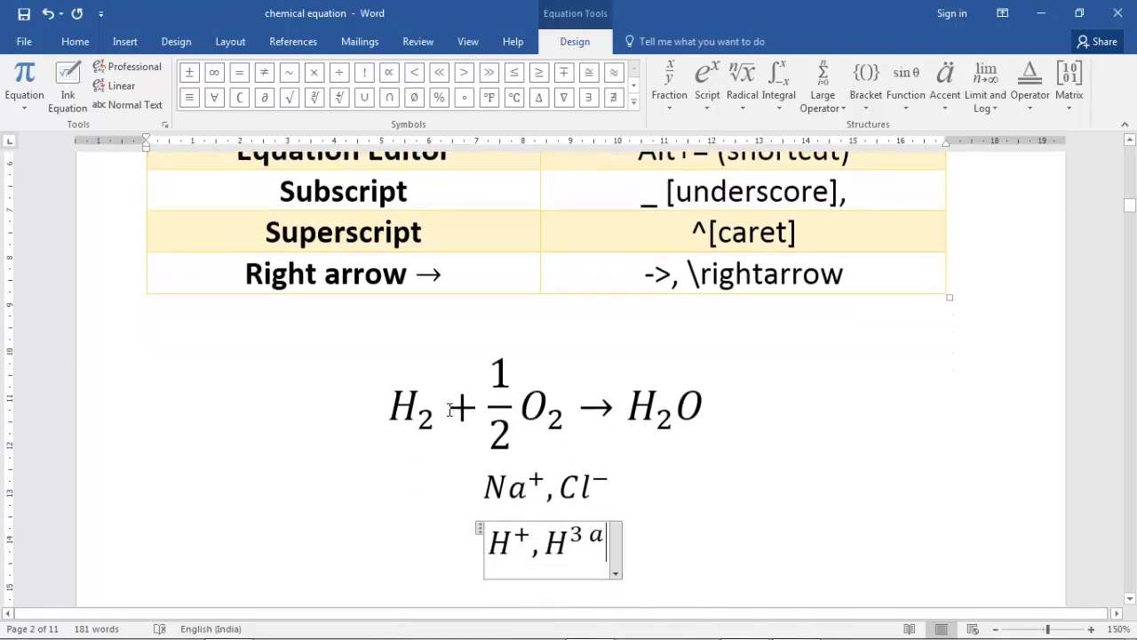
- Insert a new equation below the existing one in section 1.2.2 and enter 2N₂ + 3H₂ with subscripts
scroll(404, 467, "down", 1)
scroll(401, 477, "down", 5)
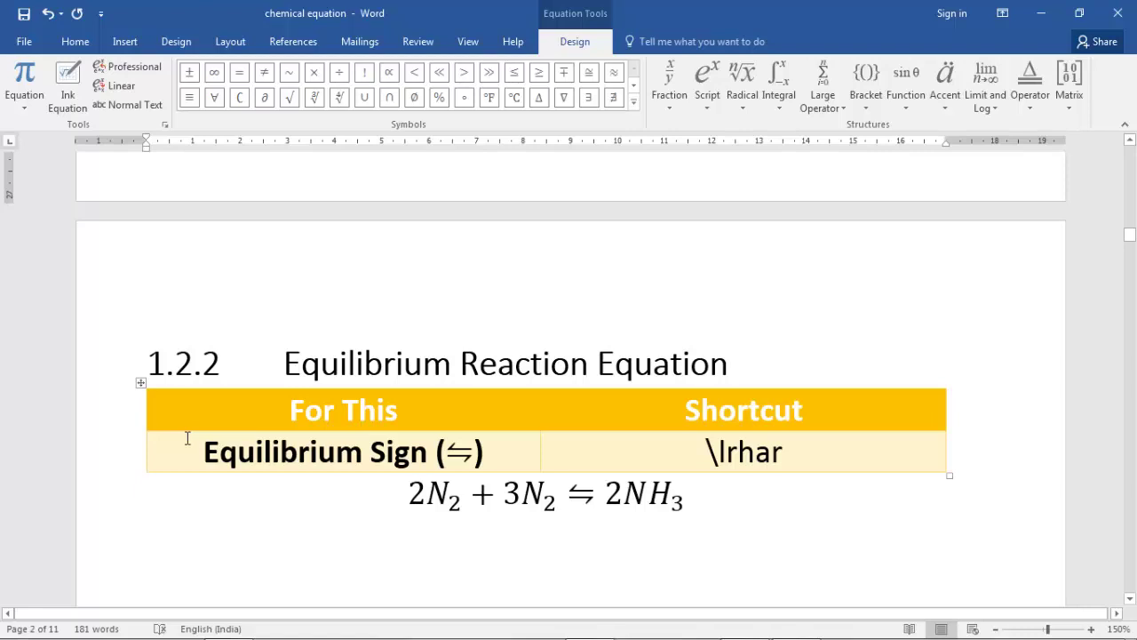
left_click(524, 544)
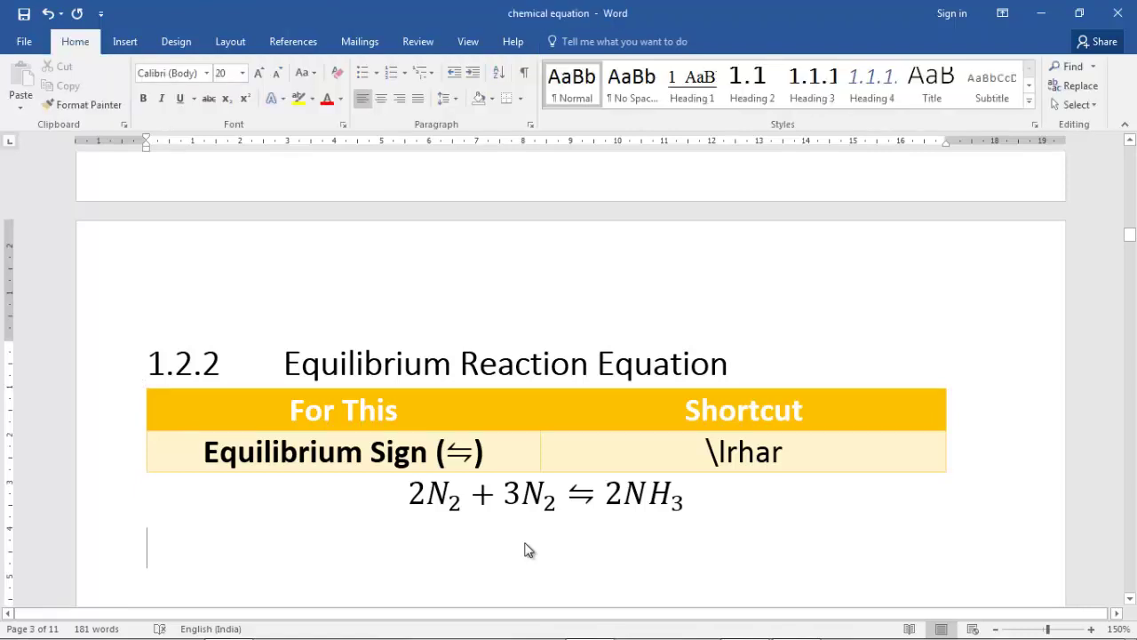
key("alt+equal")
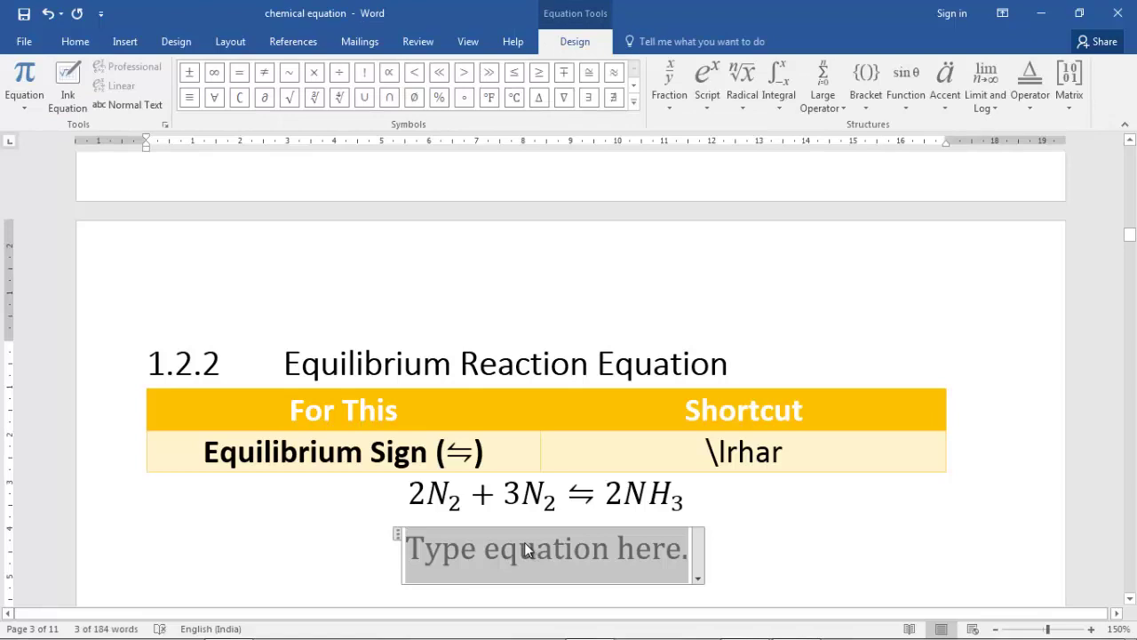
type("2")
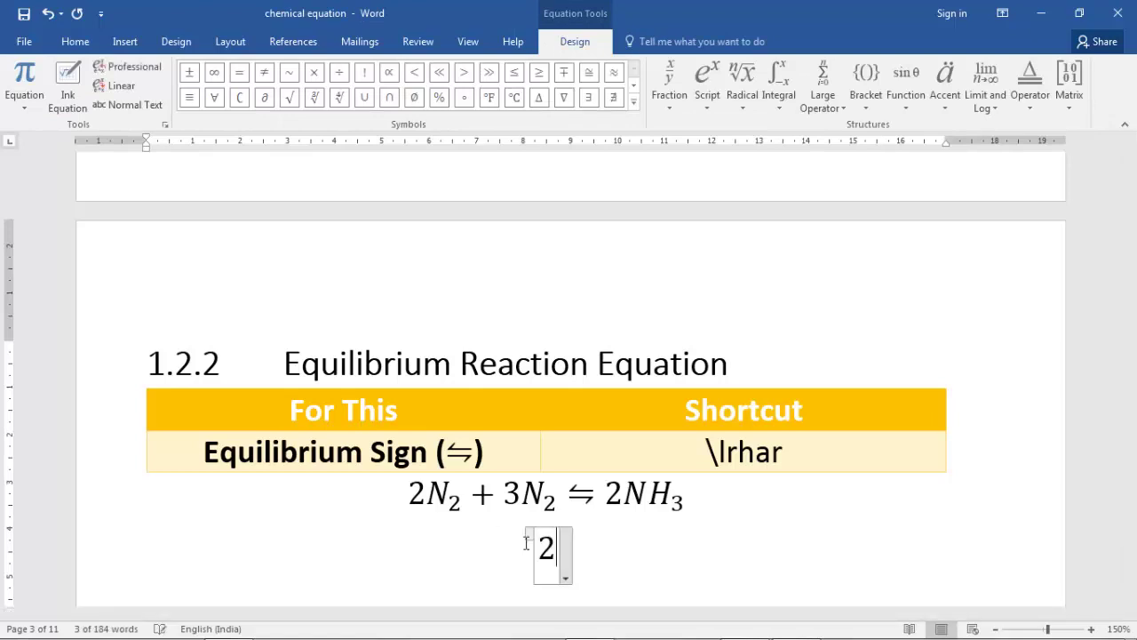
type("N")
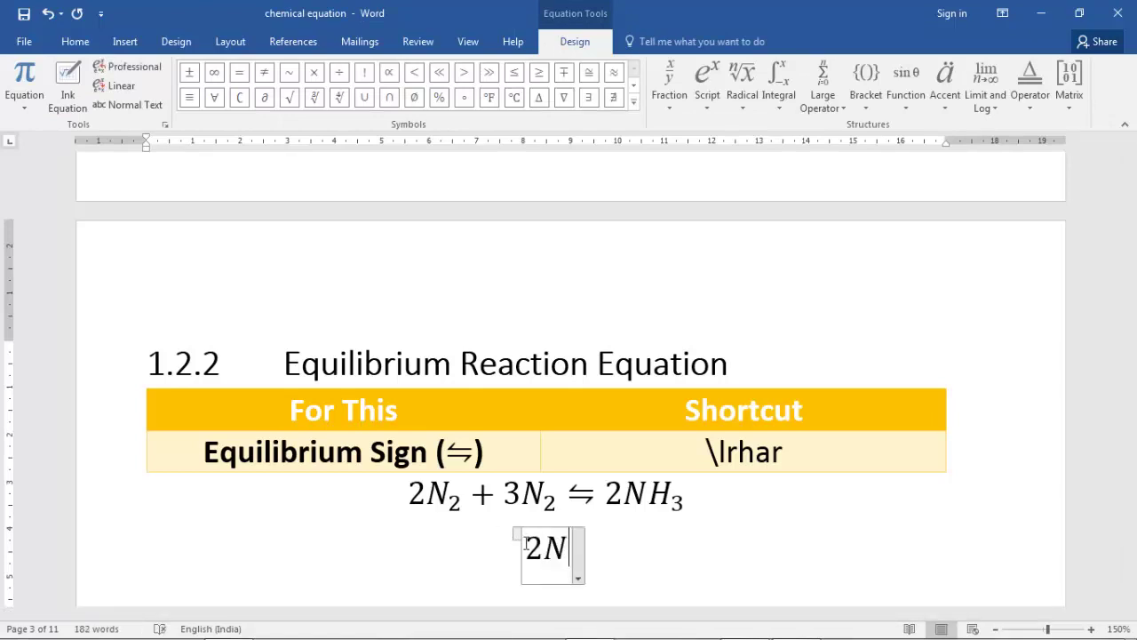
type("_2 ")
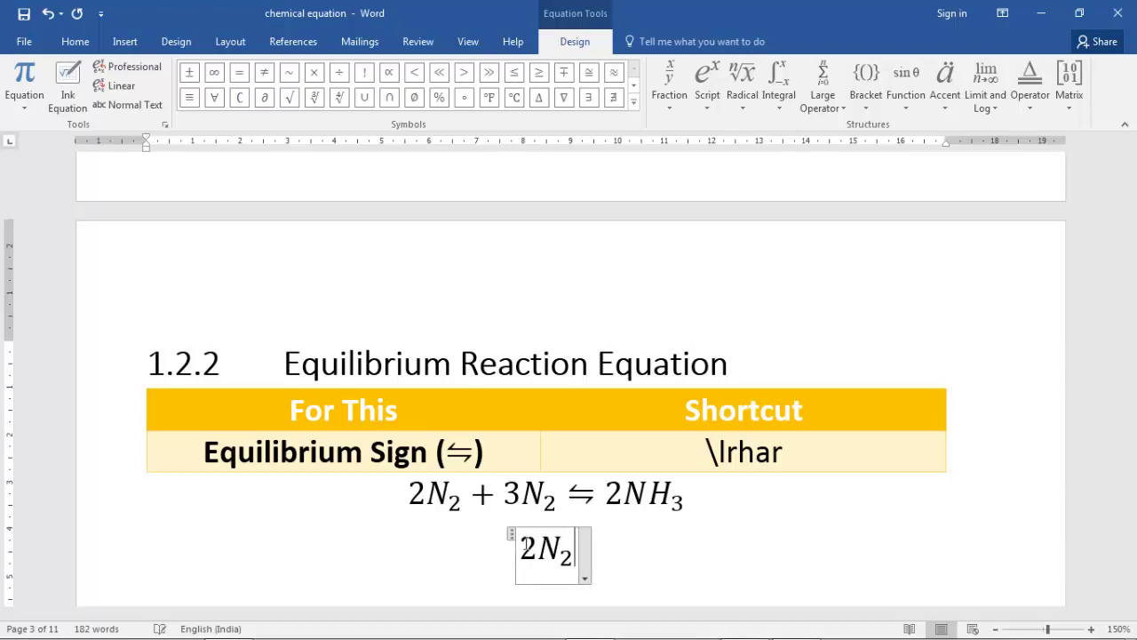
type("+3H")
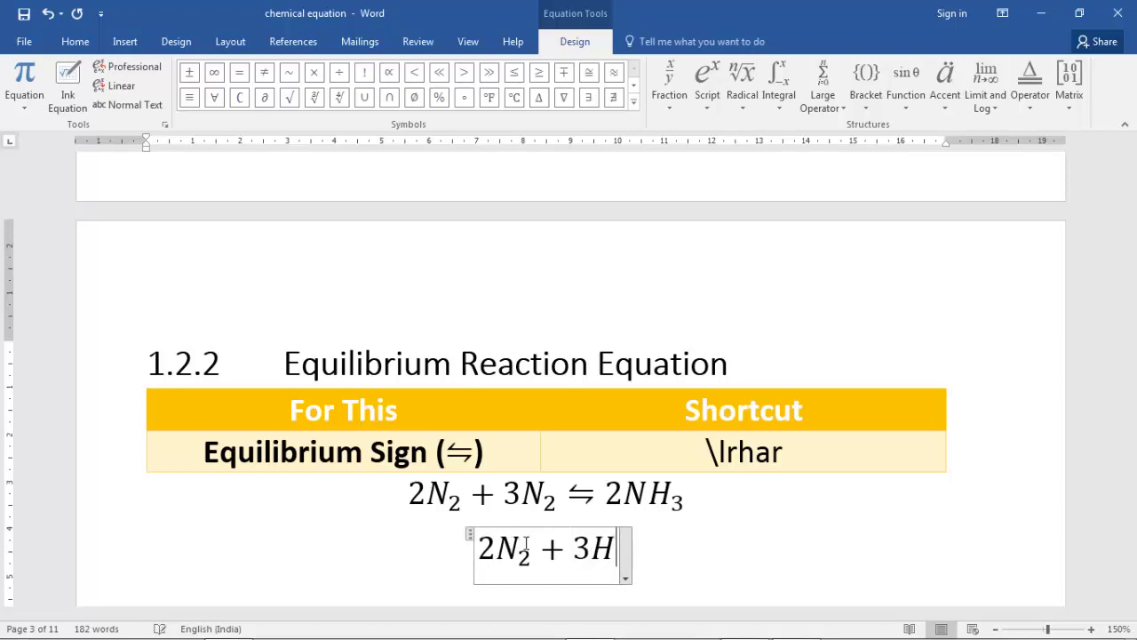
type("_2 ")
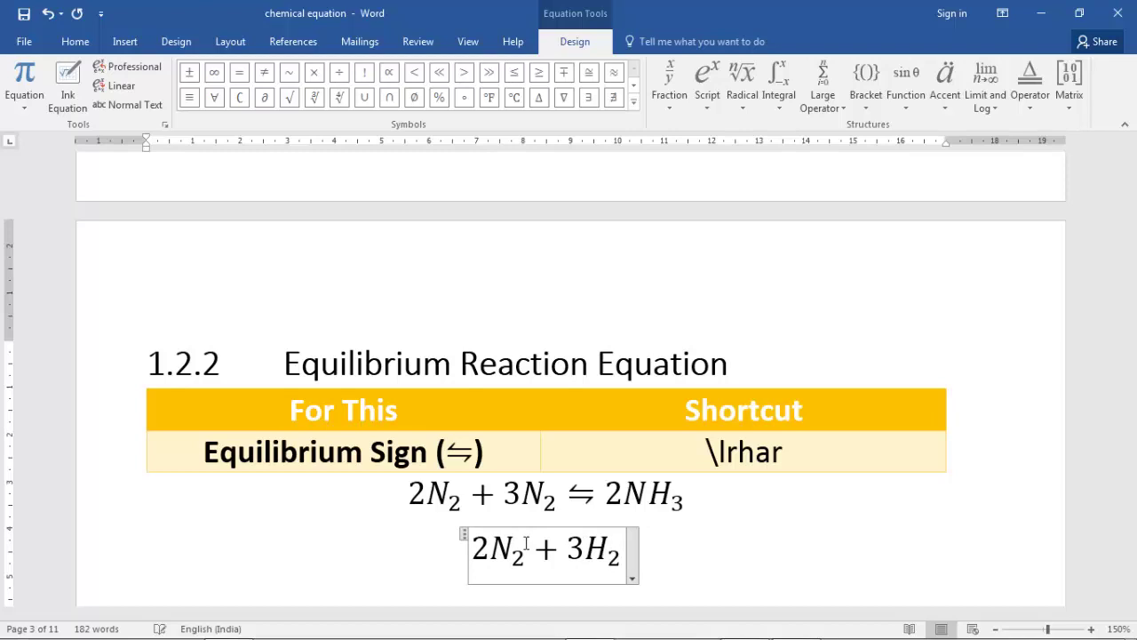
- Add the equilibrium sign ⇋ with \lrhar, followed by 3N H₂ with the 2 as subscript
type("\\lrhar ")
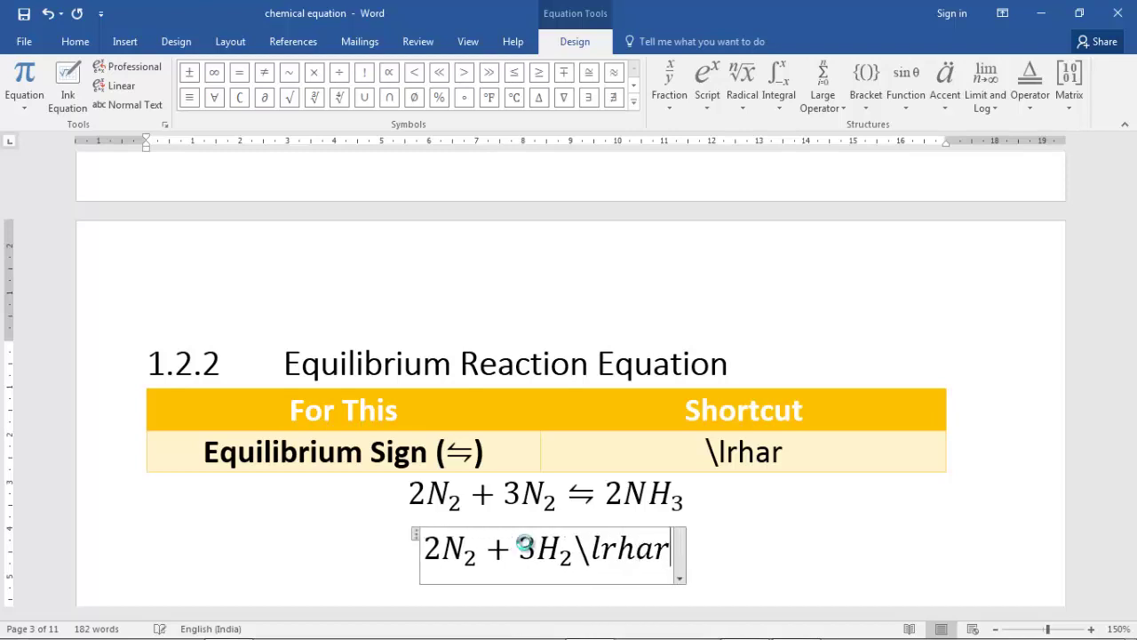
type("3")
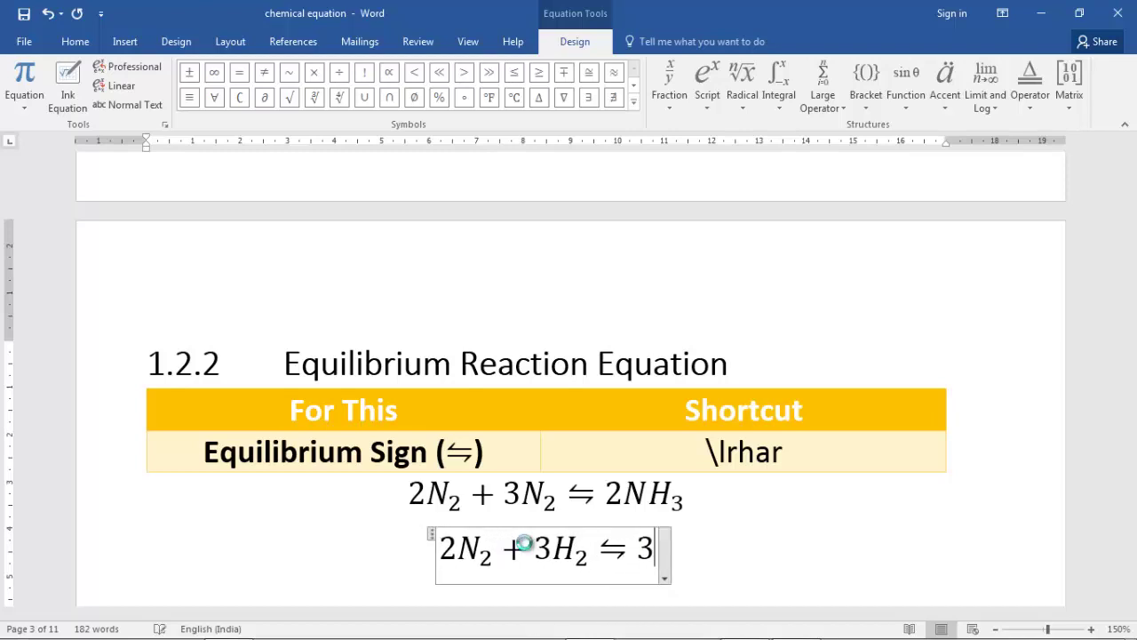
type("N H")
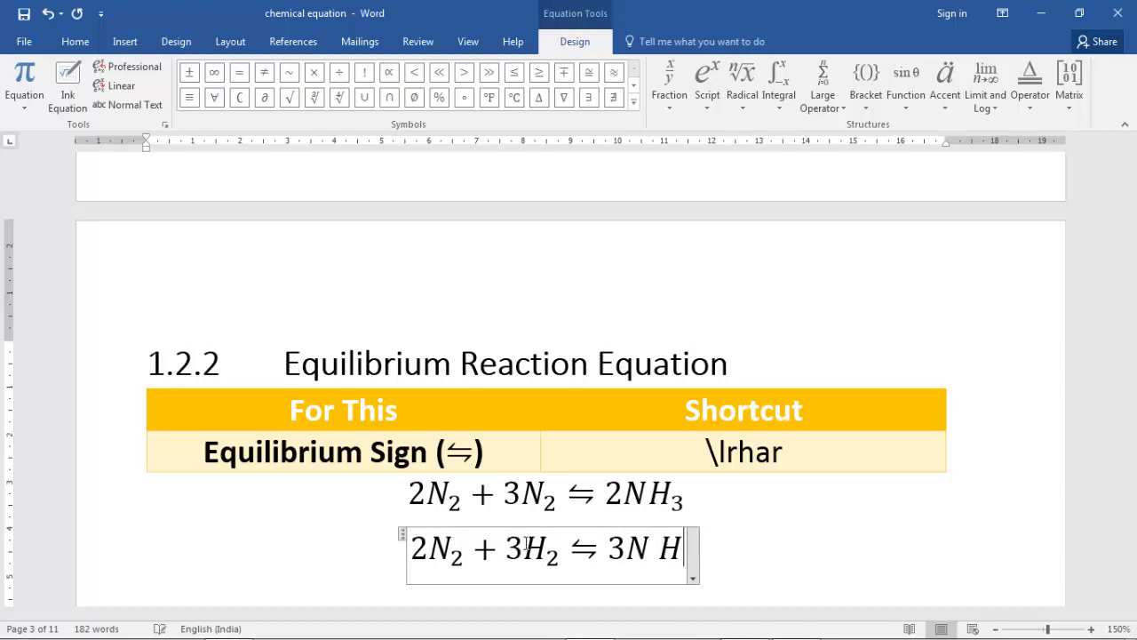
type("_2")
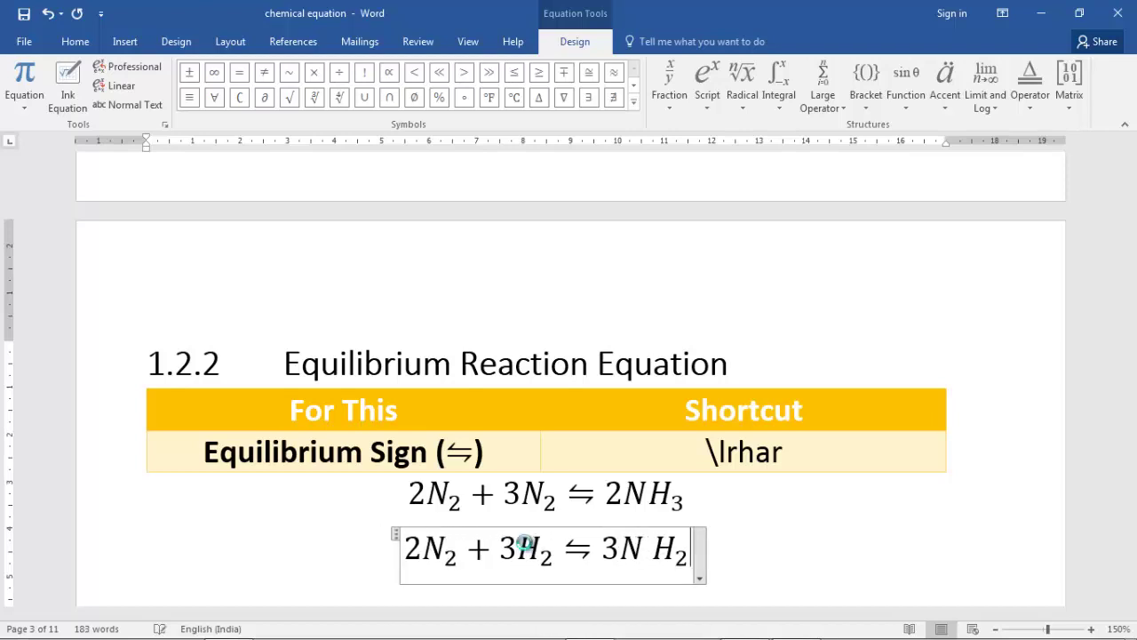
- Remove the space between N and H in the product of the new equilibrium equation
key("Left")
key("Left")
key("Left")
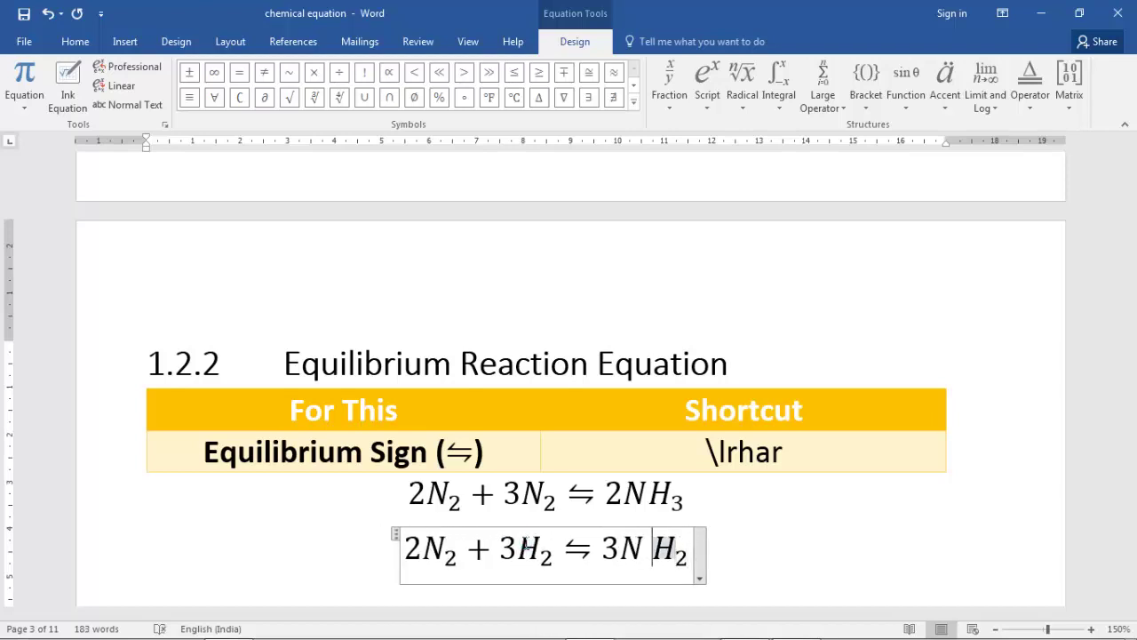
key("shift+Right")
key("Left")
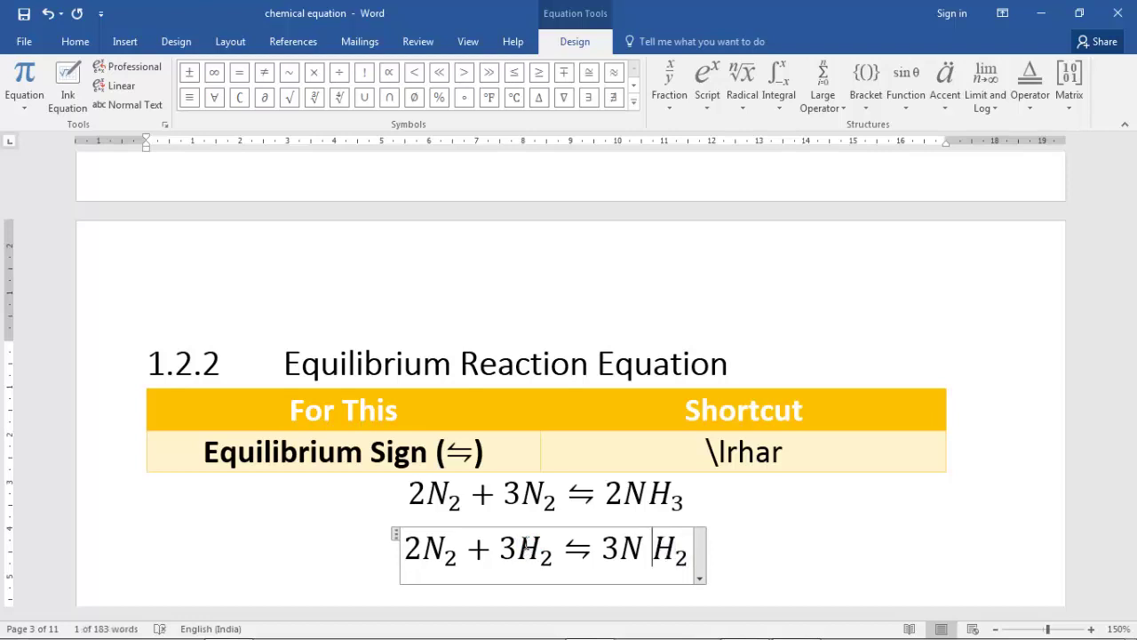
key("BackSpace")
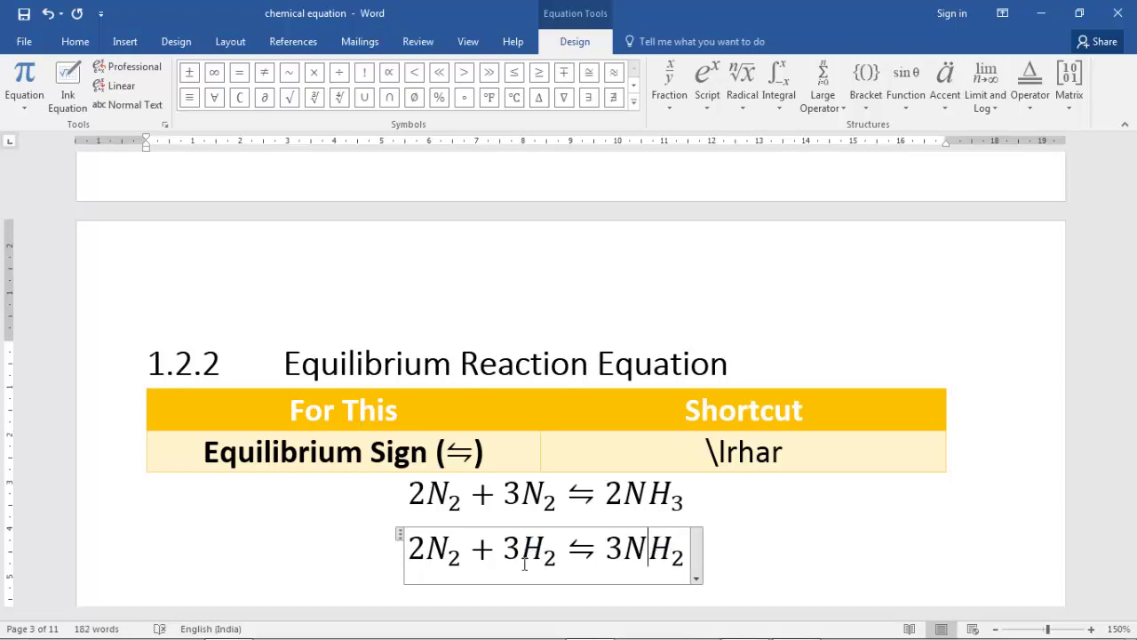
- Delete the empty equation placeholder after "Add in shortcut" in section 1.2.3, Reversible reaction
scroll(515, 551, "down", 2)
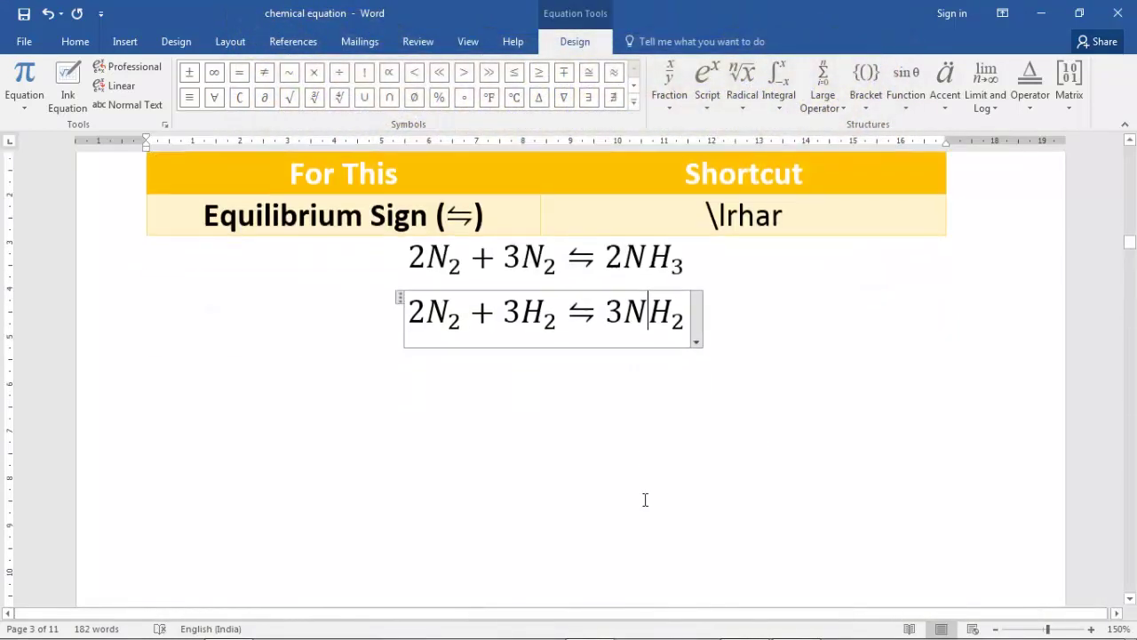
scroll(645, 498, "down", 2)
scroll(624, 461, "down", 10)
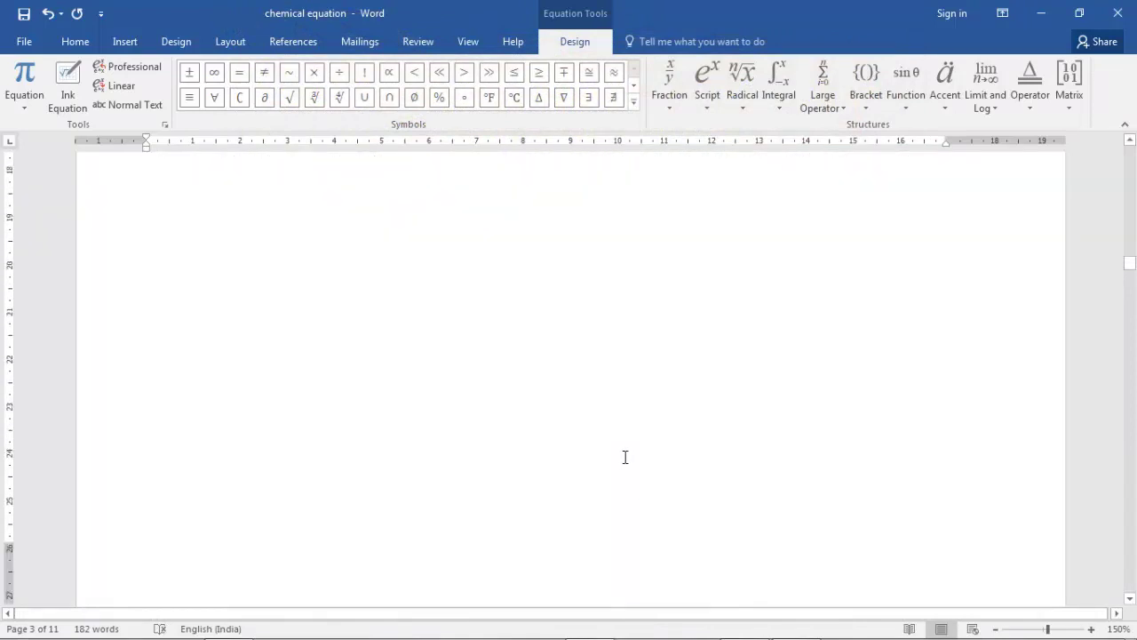
scroll(624, 459, "down", 3)
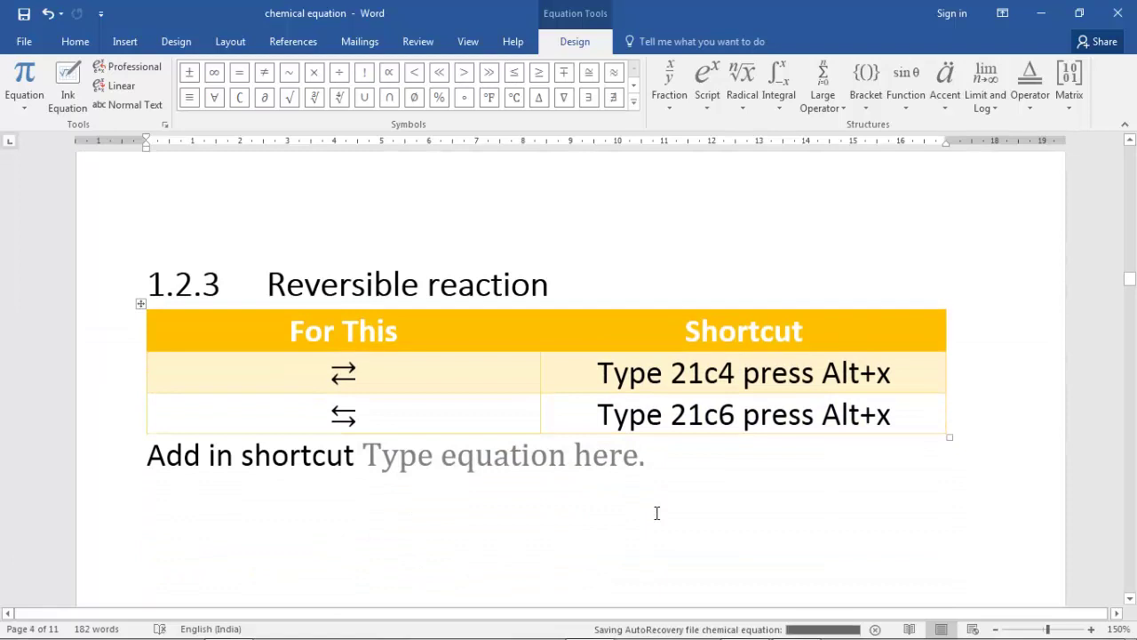
left_click(673, 463)
key("Delete")
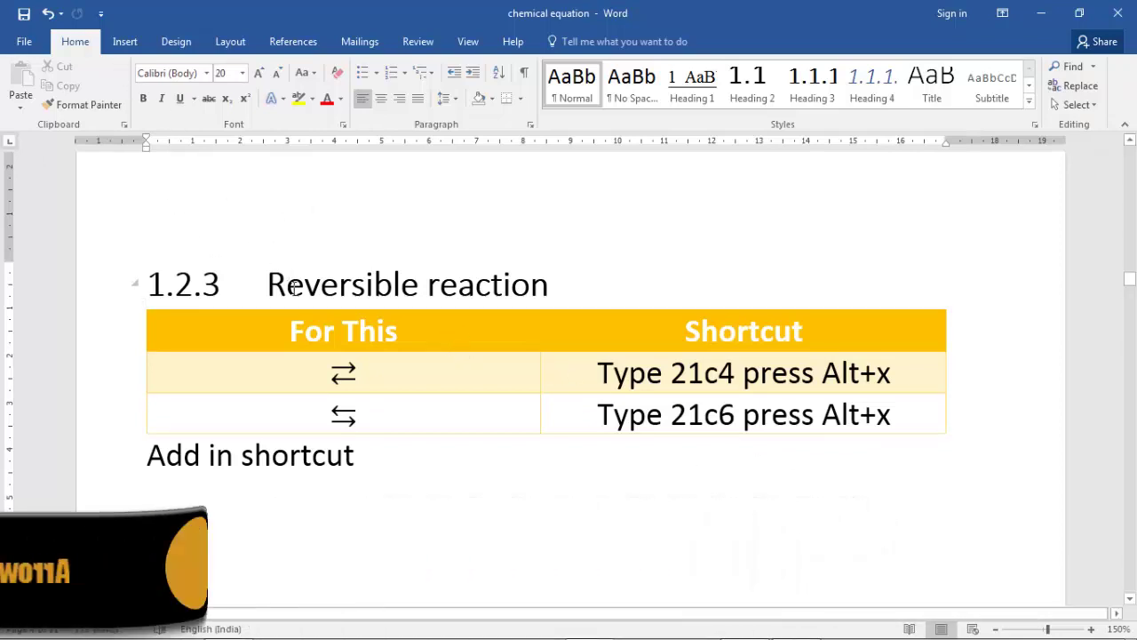
key("Return")
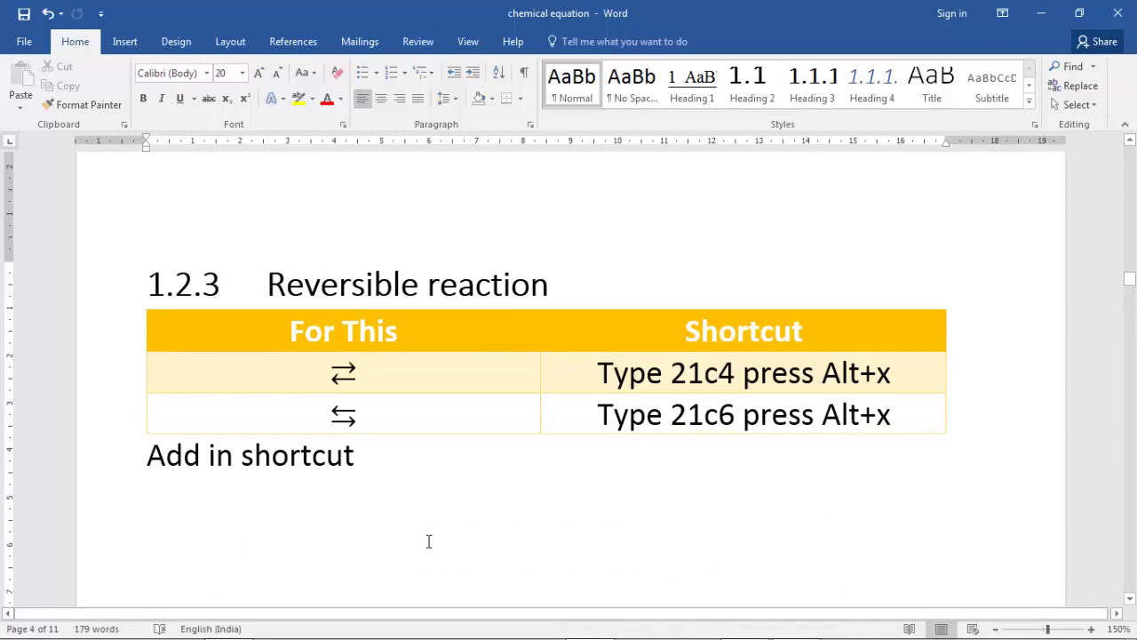
double_click(337, 371)
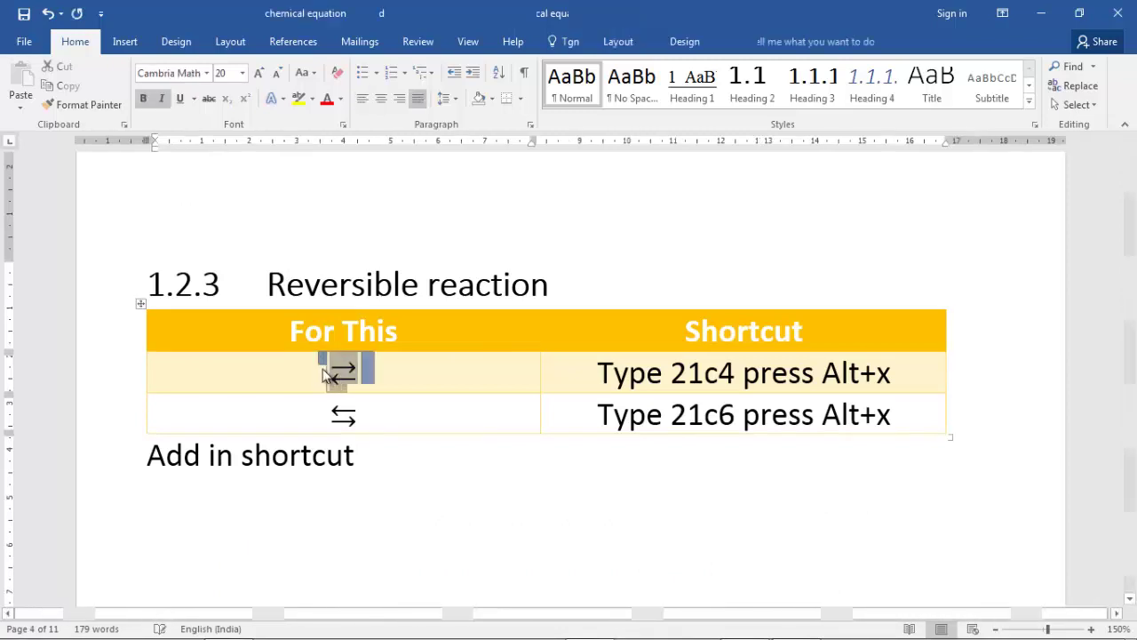
left_click(365, 415)
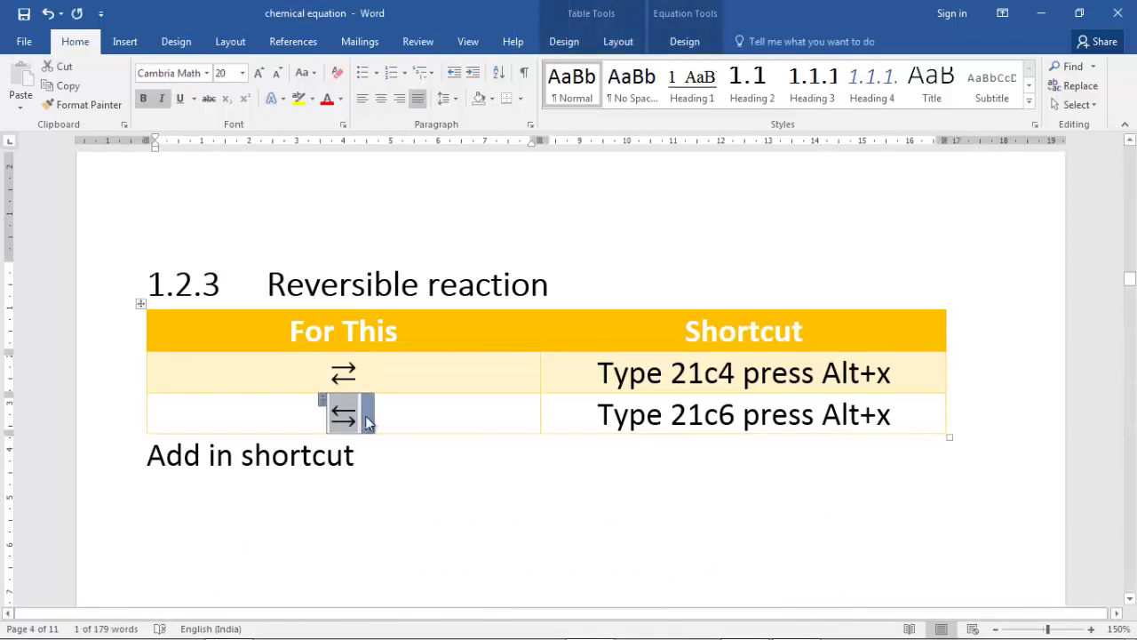
left_click(416, 423)
left_click(346, 520)
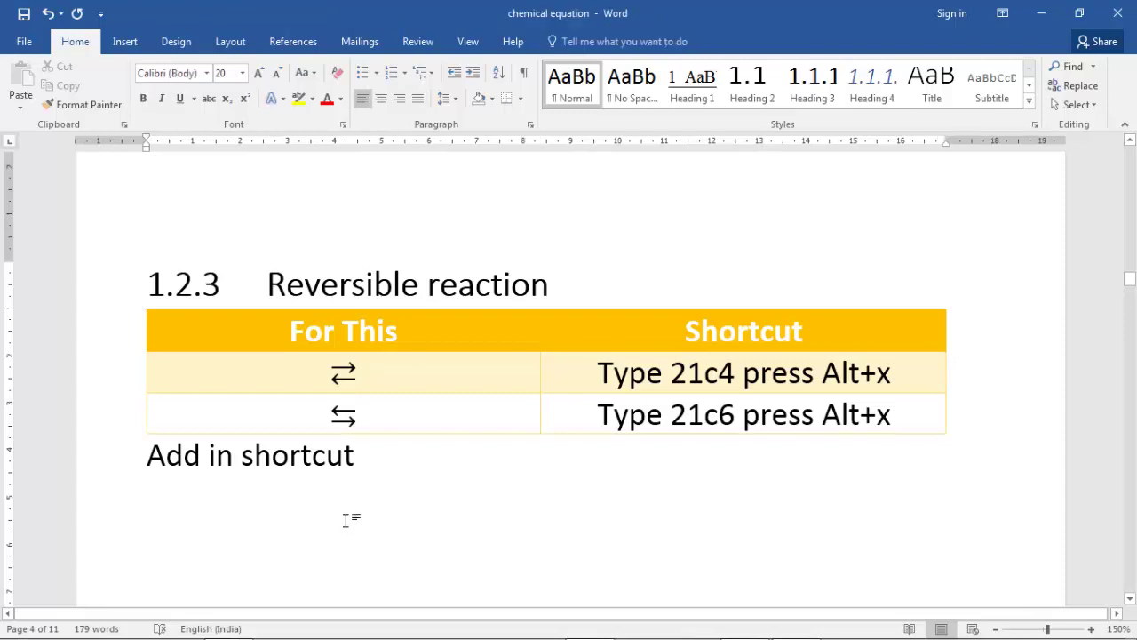
key("BackSpace")
key("alt+equal")
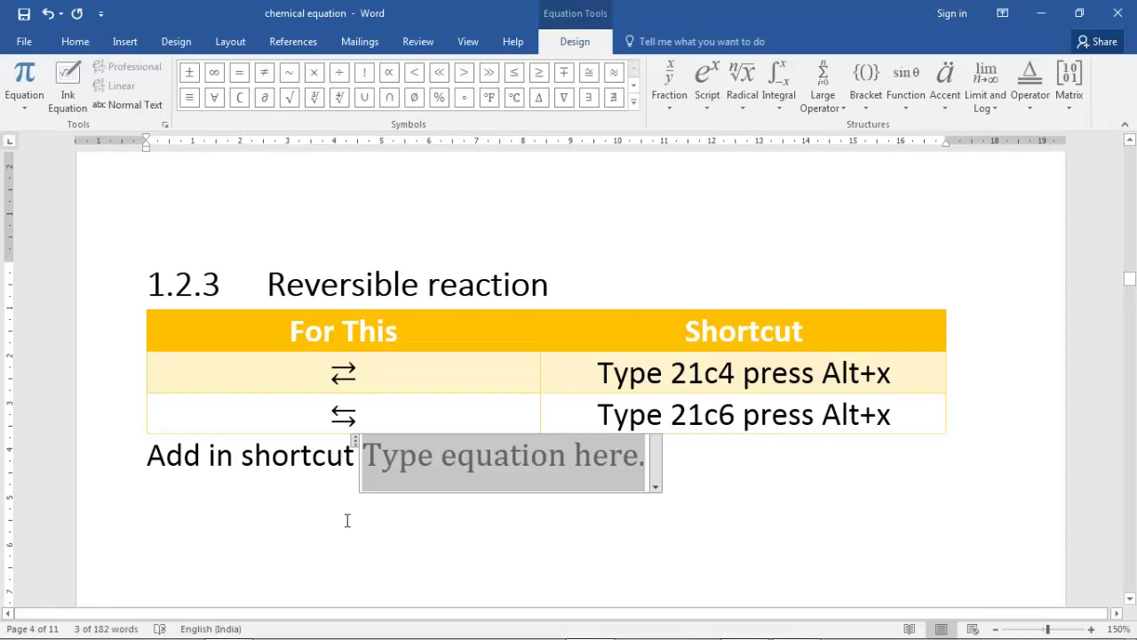
key("ctrl+z")
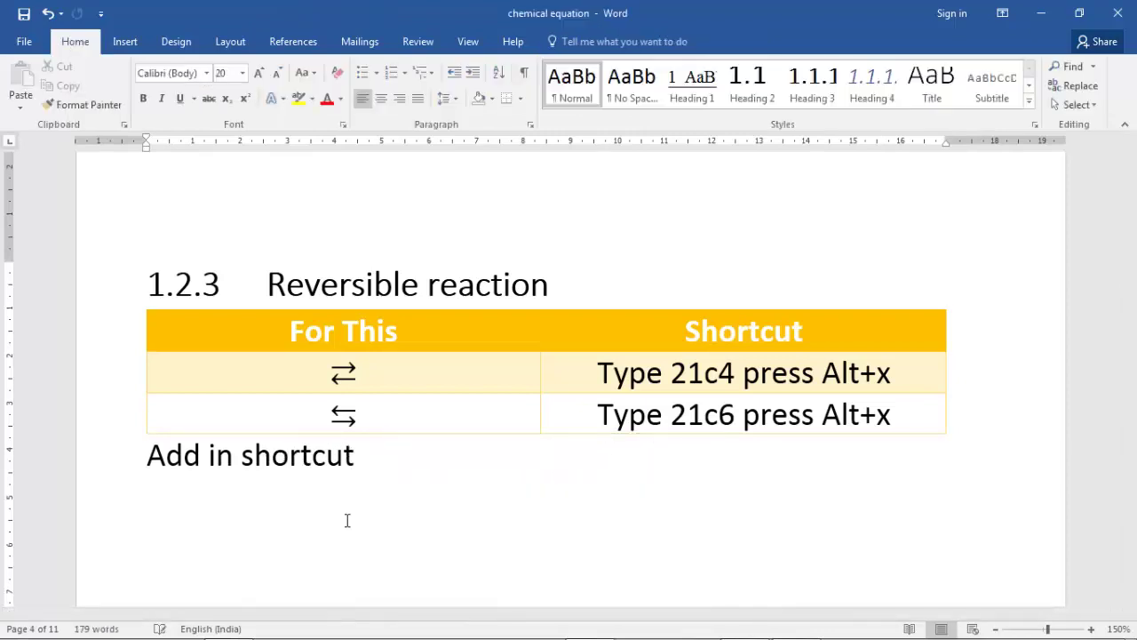
- Insert a new equation on its own line below "Add in shortcut" and enter a + b followed by a space
key("Return")
key("alt+equal")
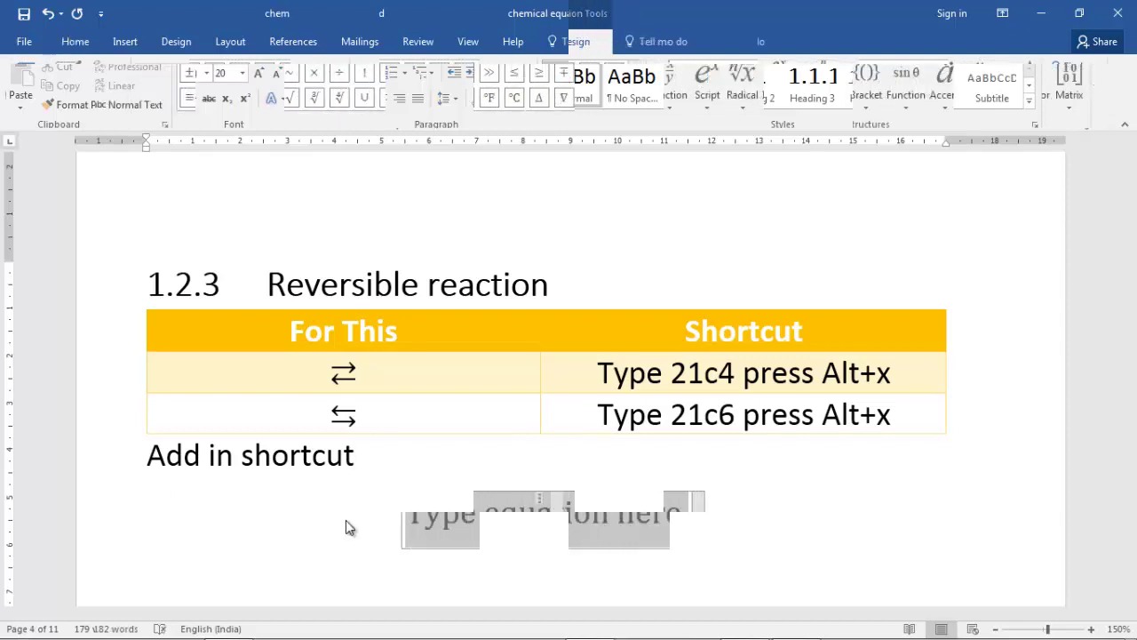
type("a + b \\")
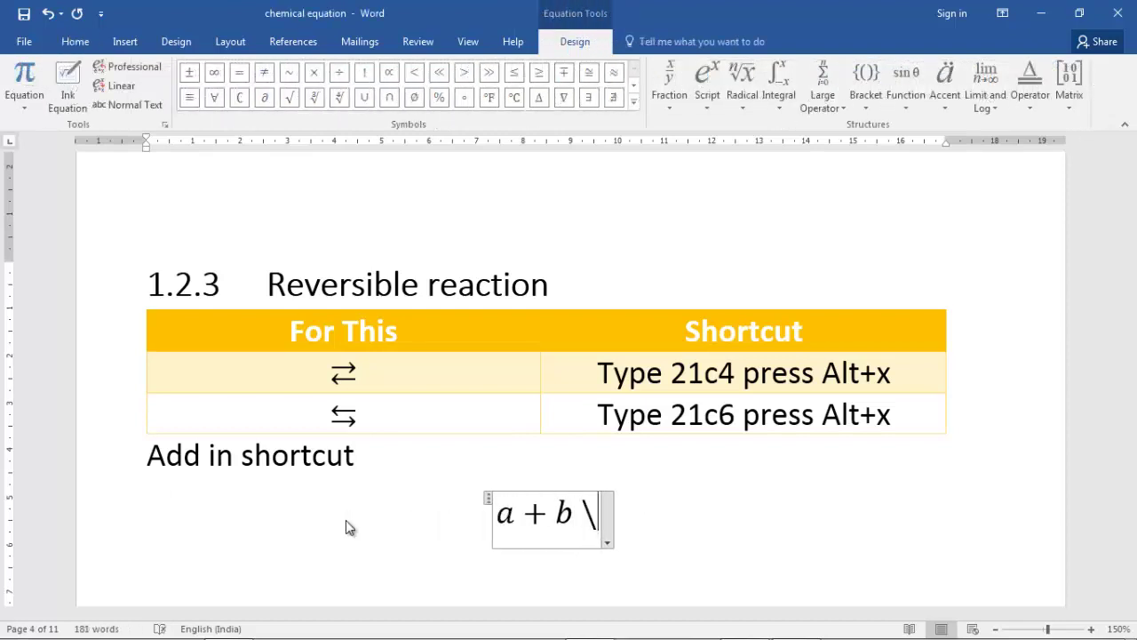
key("BackSpace")
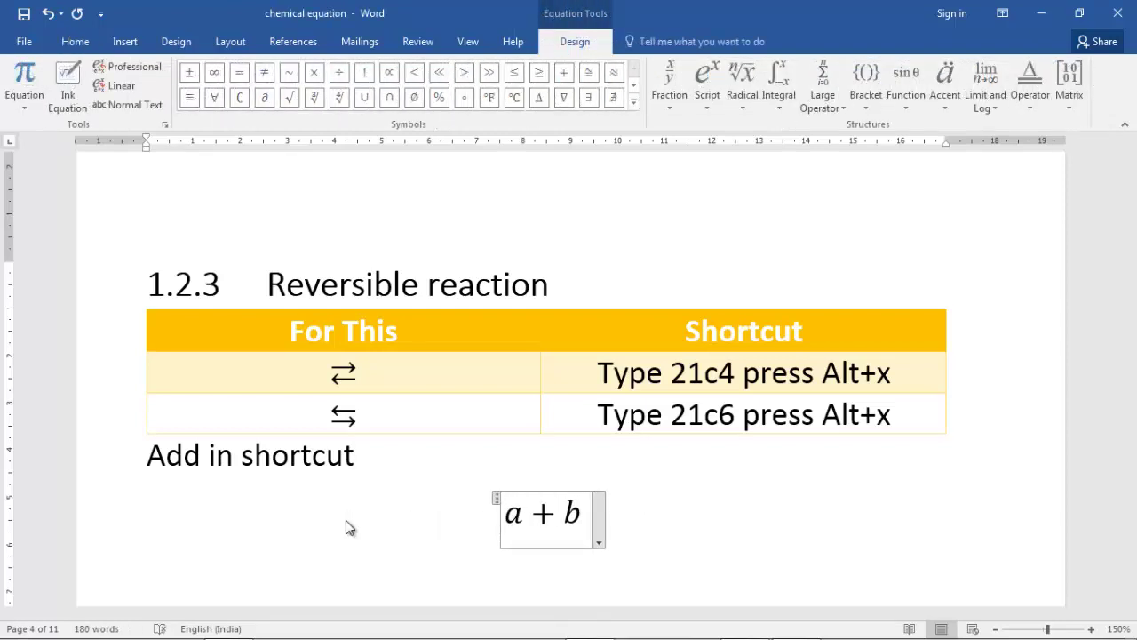
- Add the reversible arrow ⇄ by converting the Unicode code 21c4, and complete the equation with c + d
type("21")
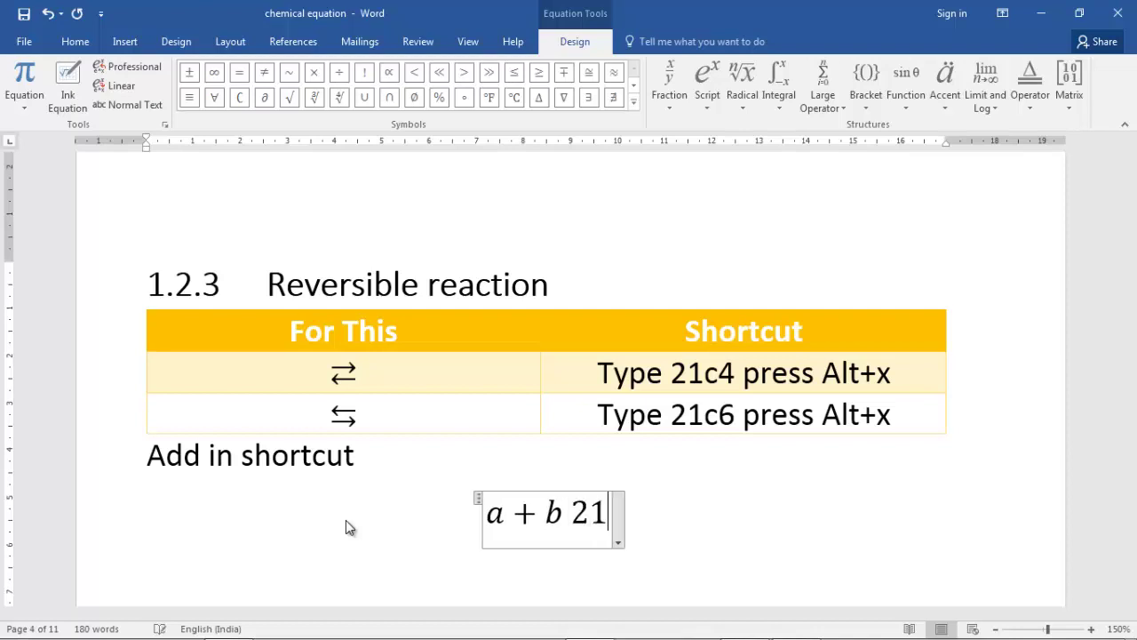
type("c4")
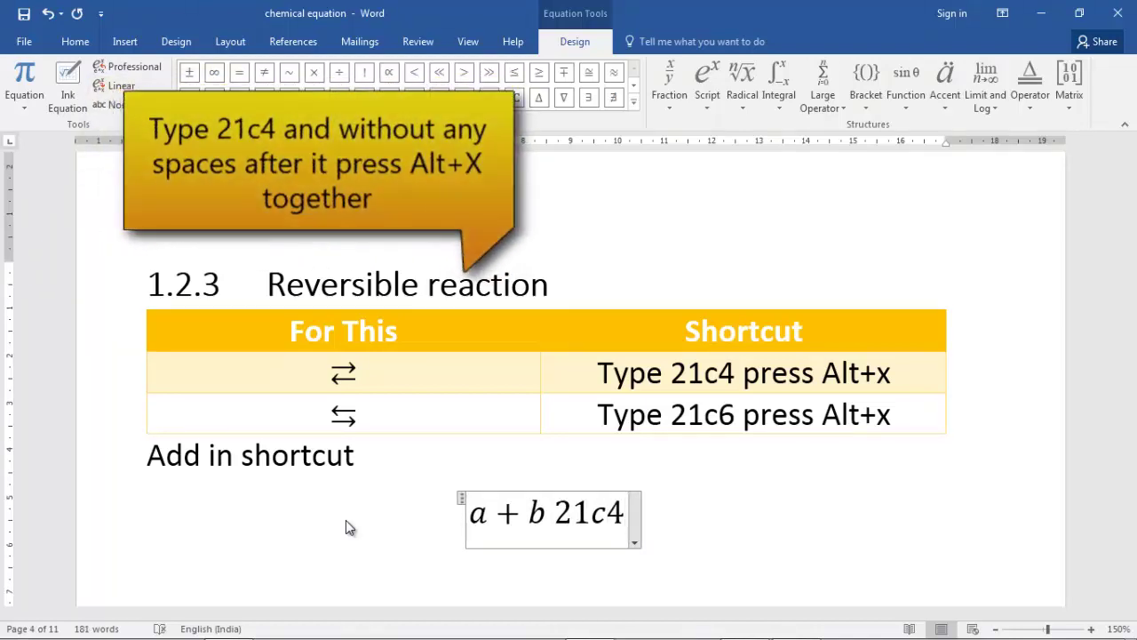
key("alt+x")
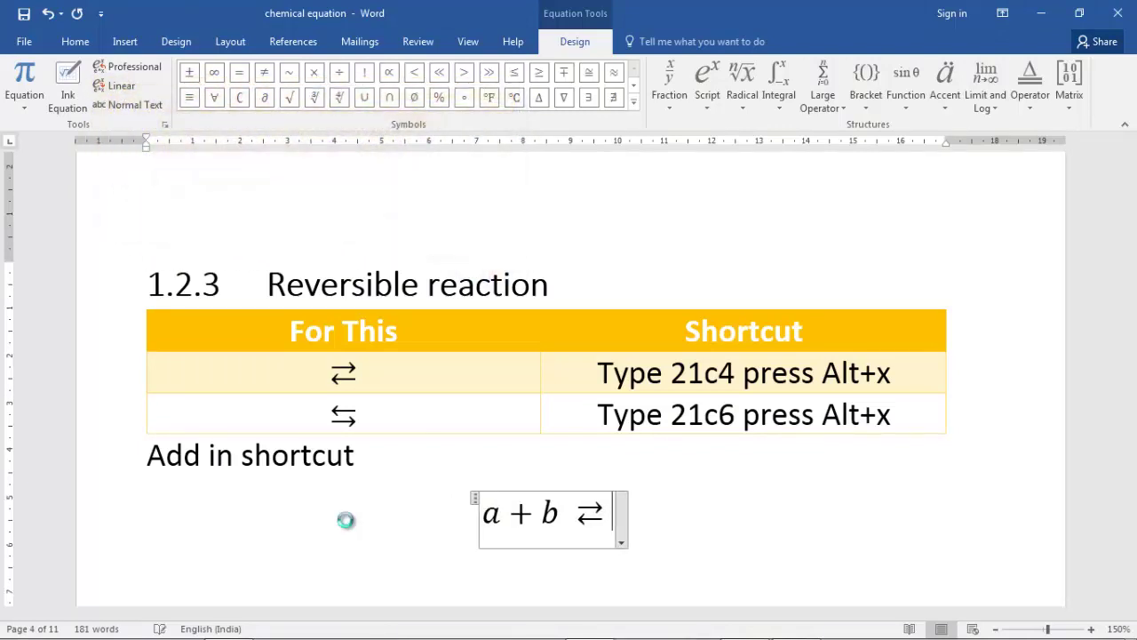
type("c+d")
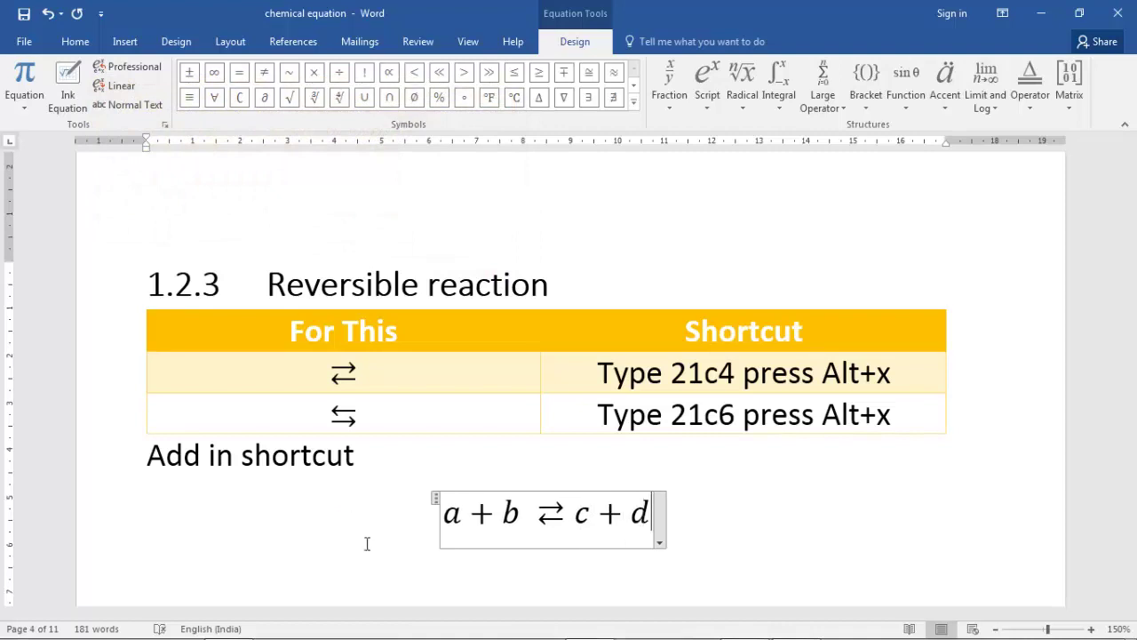
- Insert a new equation below the table in section 1.2.4, Precipitation, and enter a + b → c + d
double_click(339, 381)
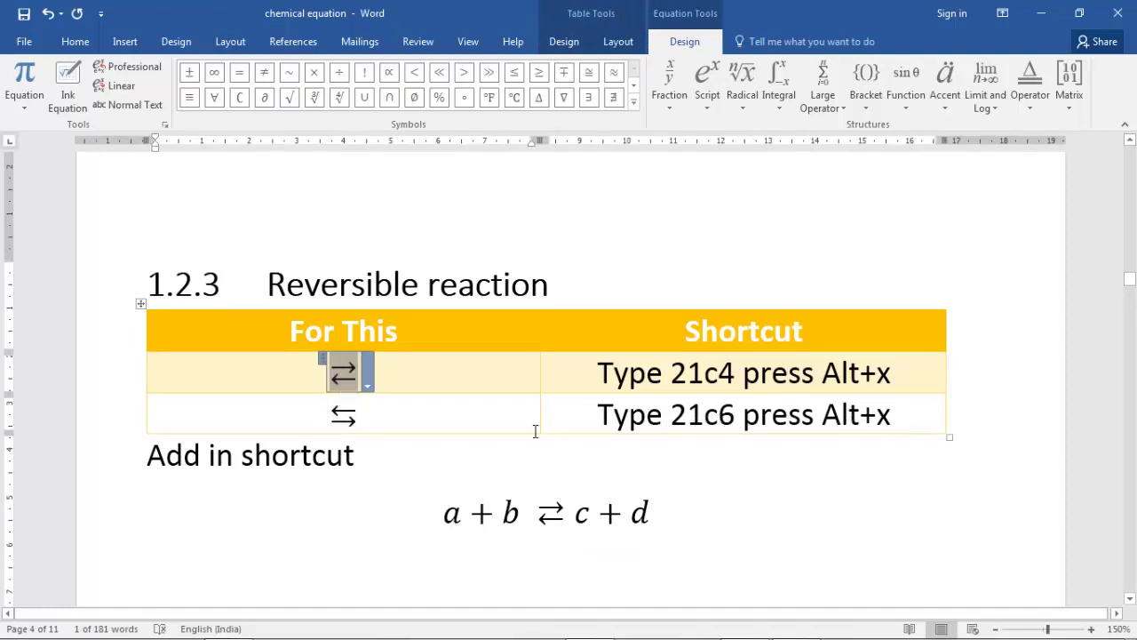
scroll(692, 411, "down", 1)
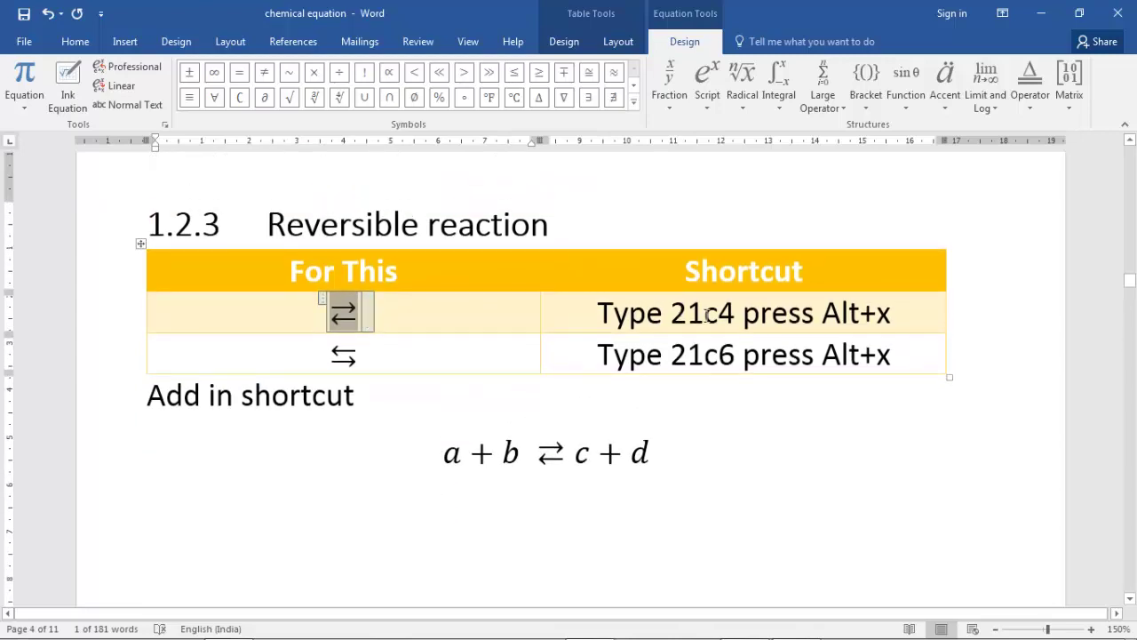
scroll(744, 364, "down", 1)
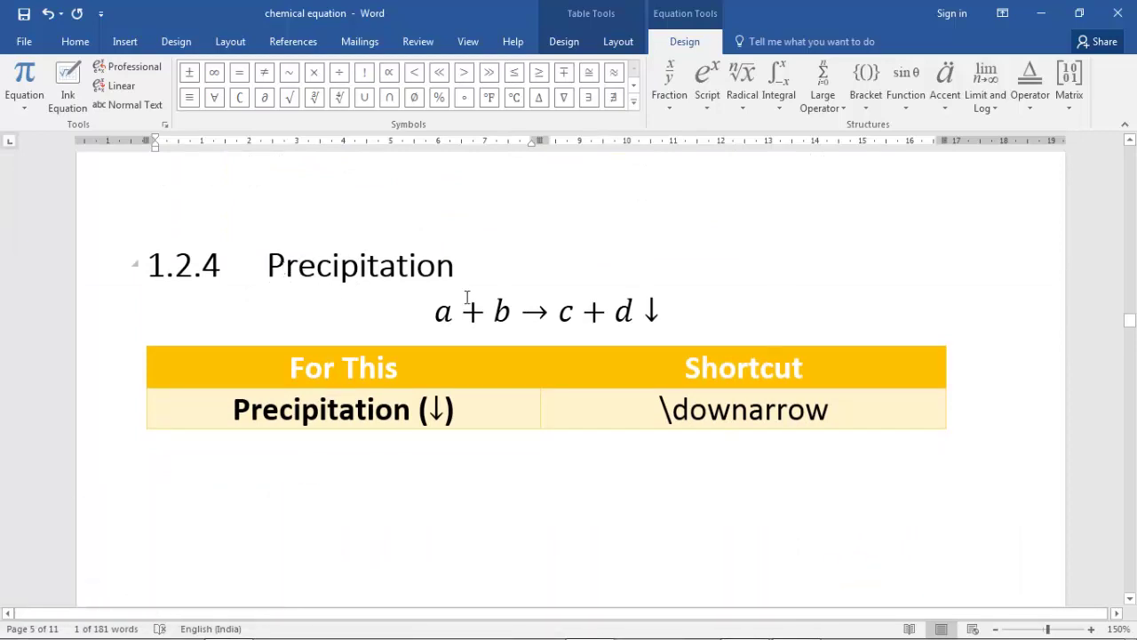
left_click(650, 311)
scroll(571, 426, "down", 3)
left_click(570, 431)
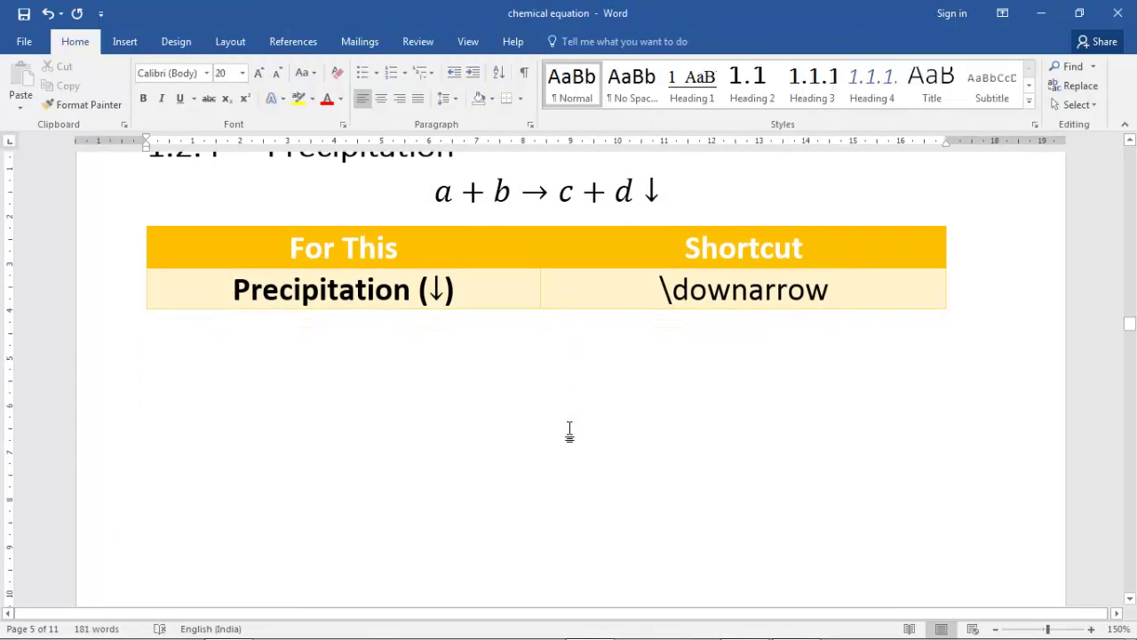
key("alt+equal")
type("a+b")
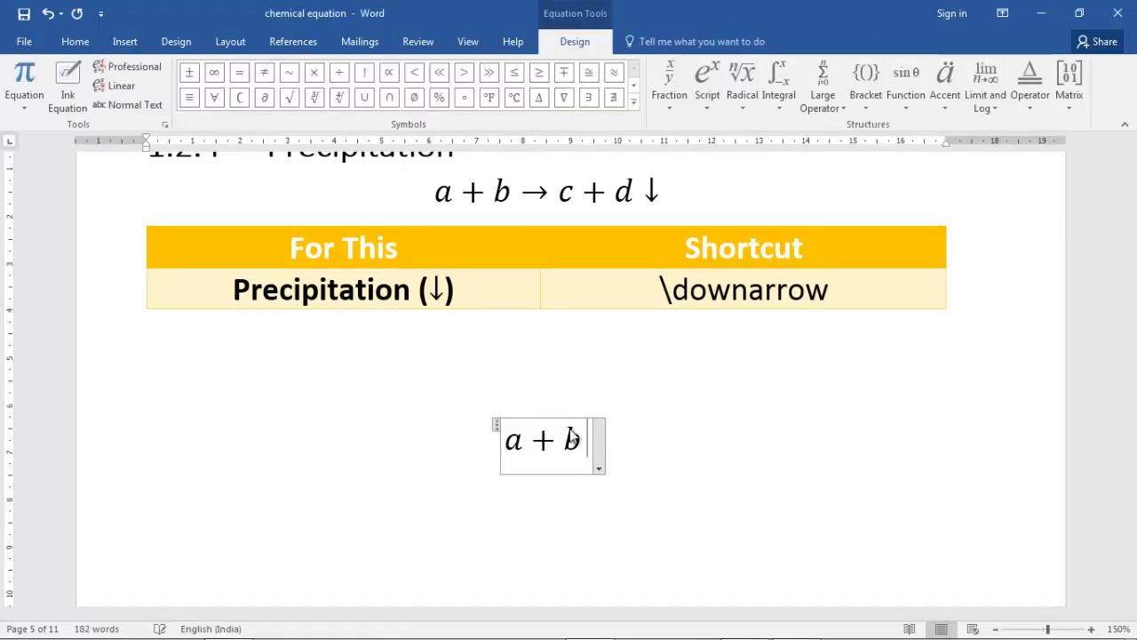
type("->")
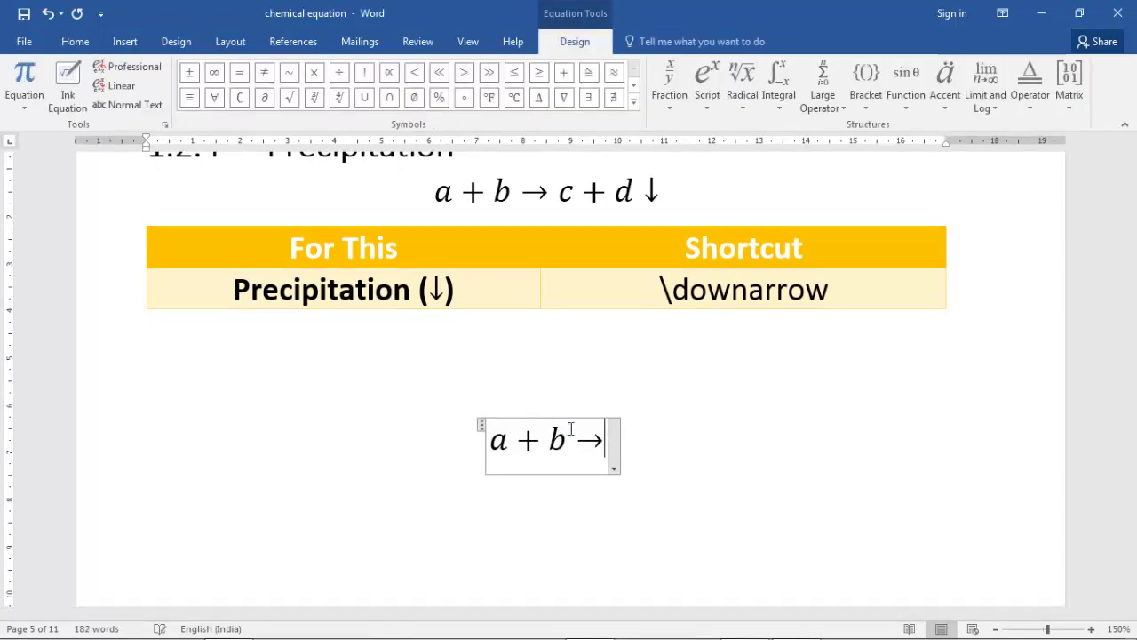
type("c+d")
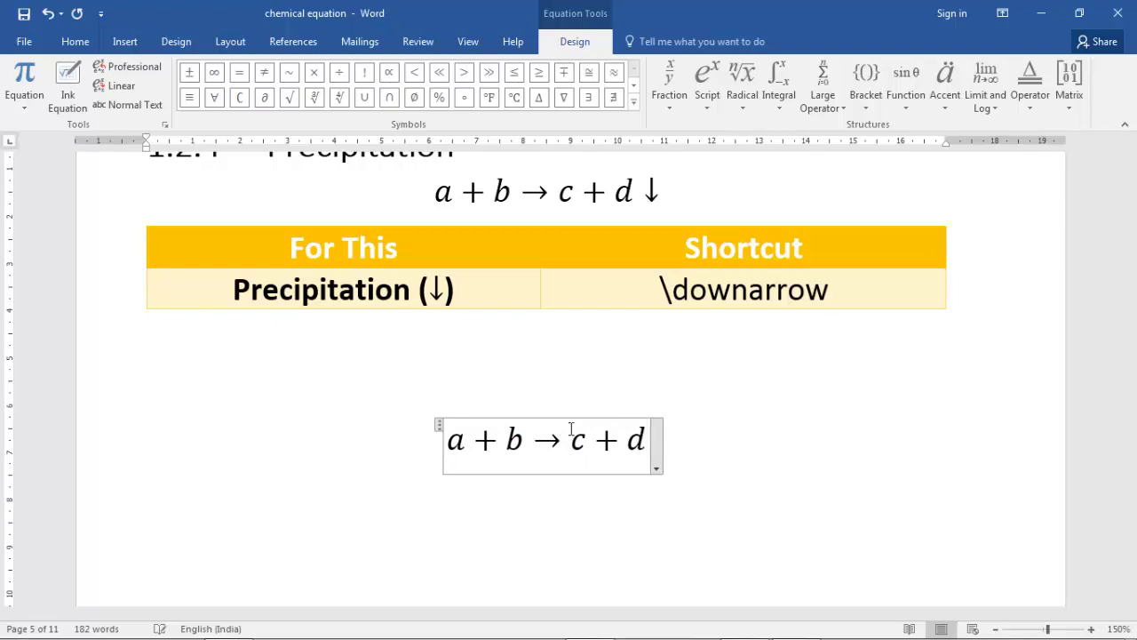
- Add the precipitation arrow ↓ at the end of the new equation with the \downarrow shortcut
type("\\")
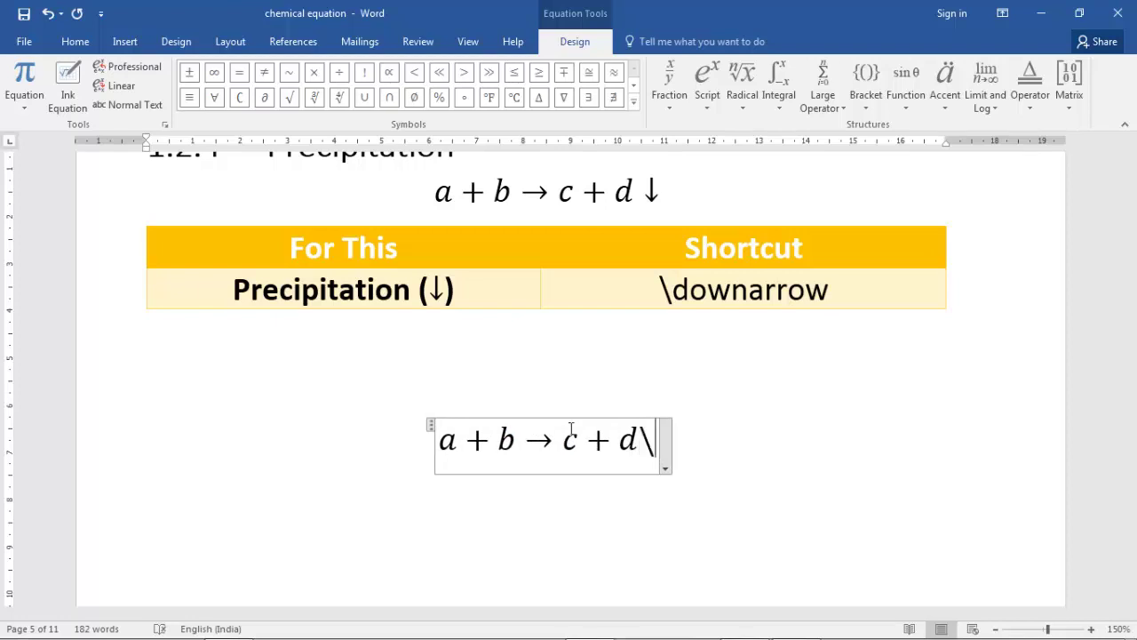
type("downarrow")
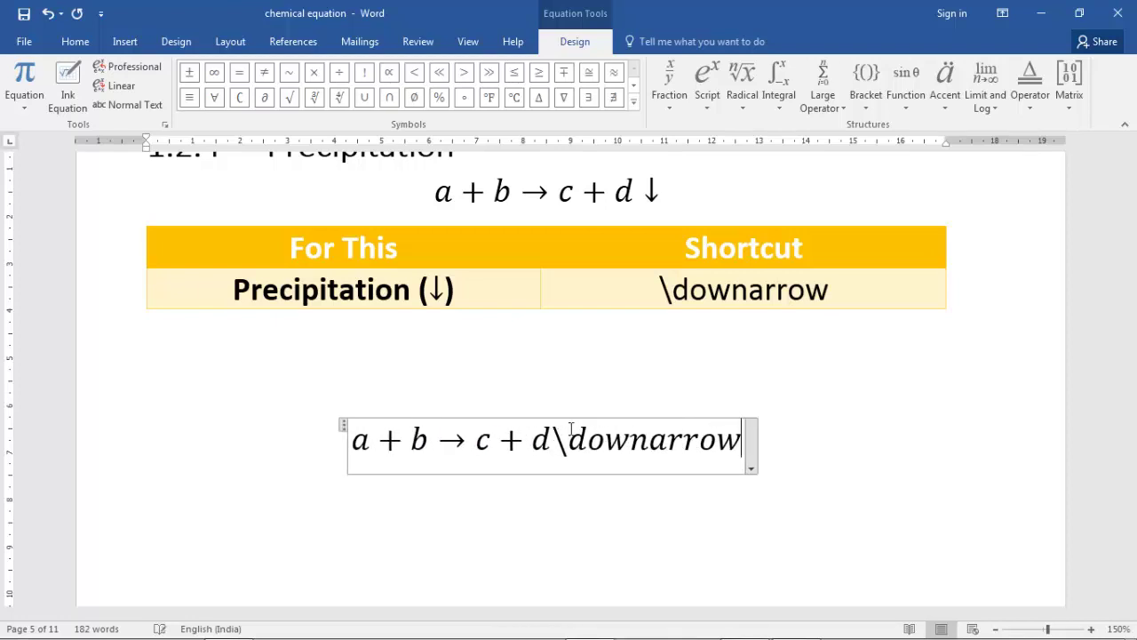
key("space")
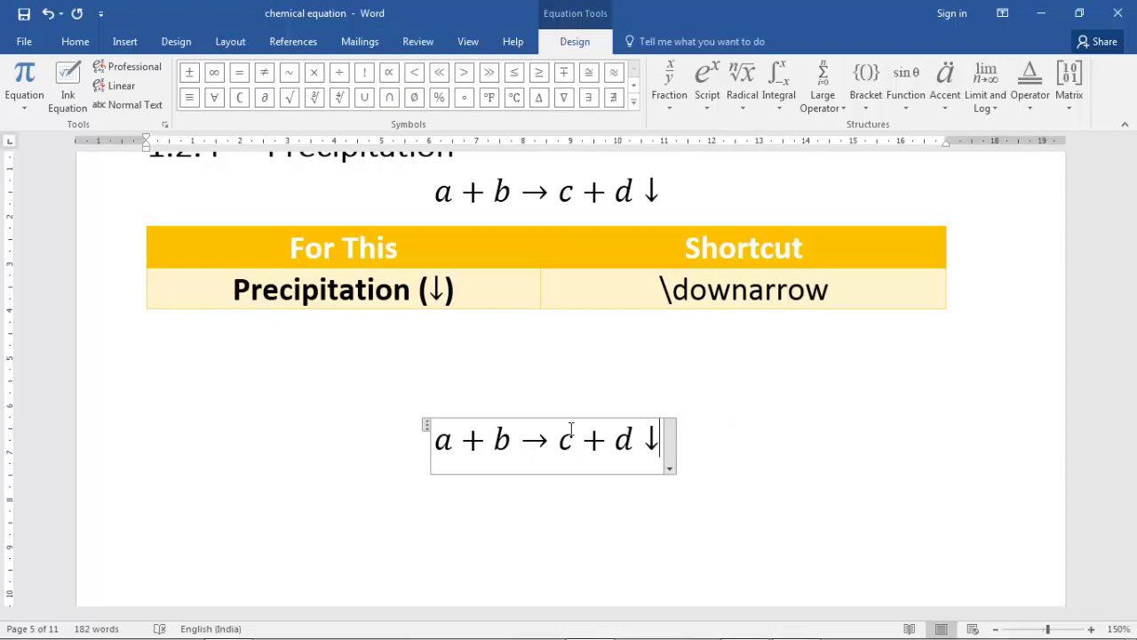
- Insert a new equation below the table in section 1.2.5, Gas liberation
scroll(493, 465, "down", 8)
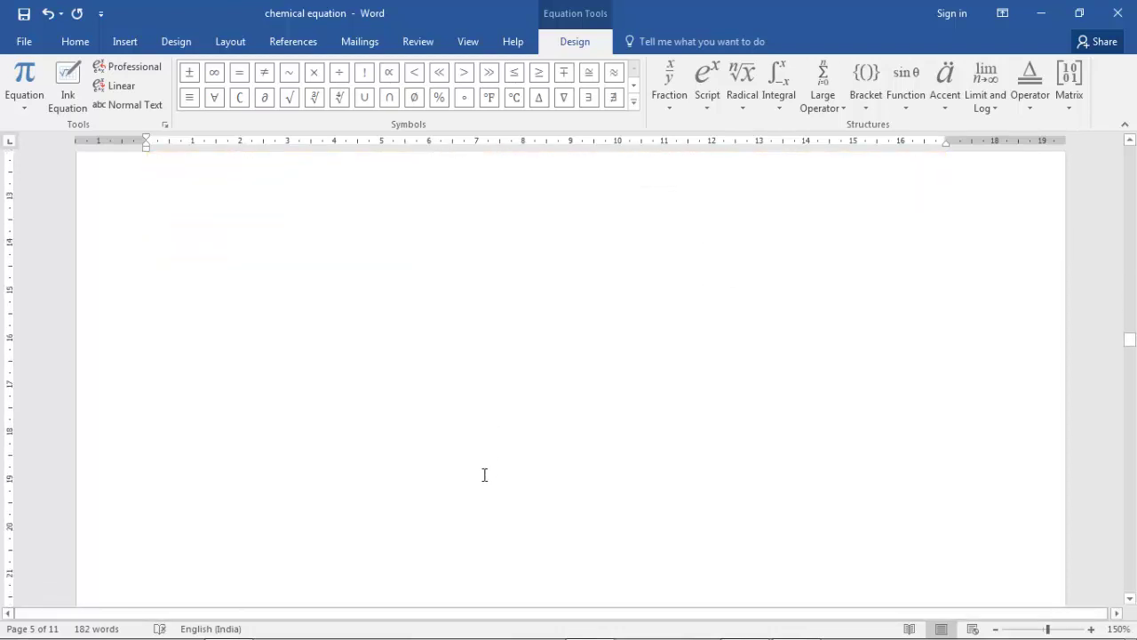
scroll(484, 494, "down", 5)
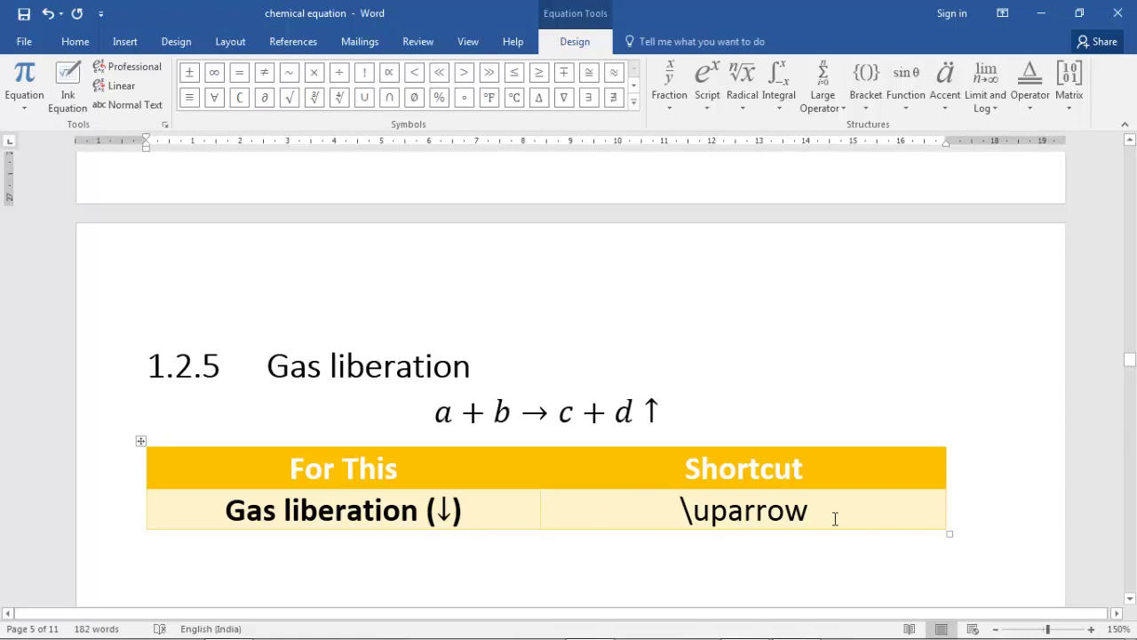
left_click(423, 538)
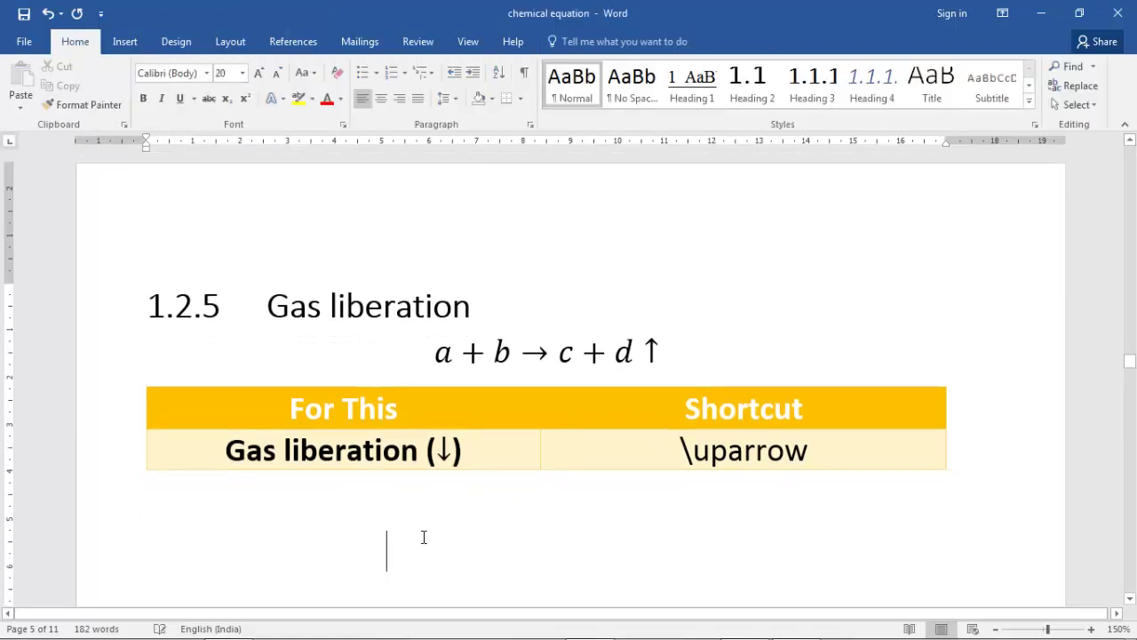
key("alt+equal")
left_click(423, 470)
scroll(429, 520, "down", 1)
key("alt+equal")
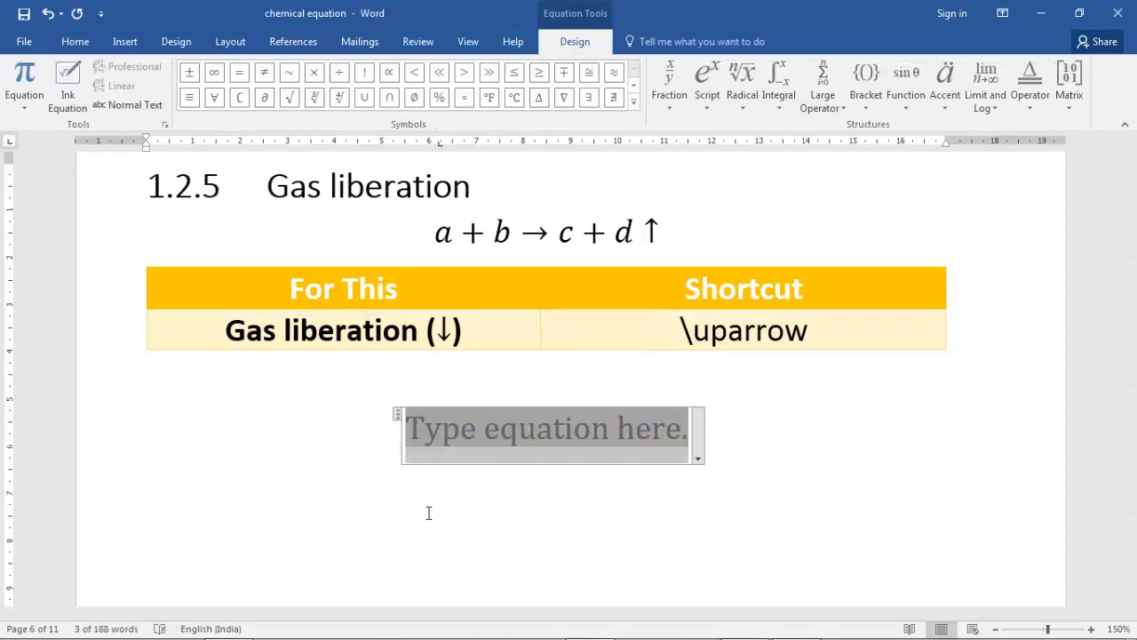
- Enter a + b → c + d ↑ in the gas liberation equation, producing the final arrow with the \uparrow shortcut
type("a+")
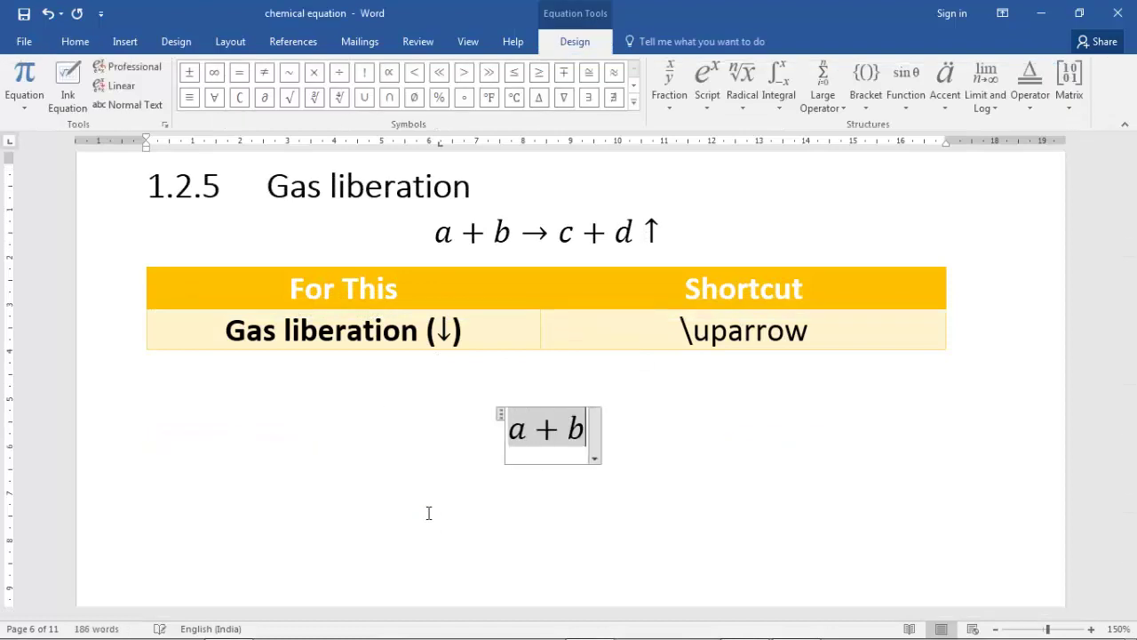
type("b->c+d")
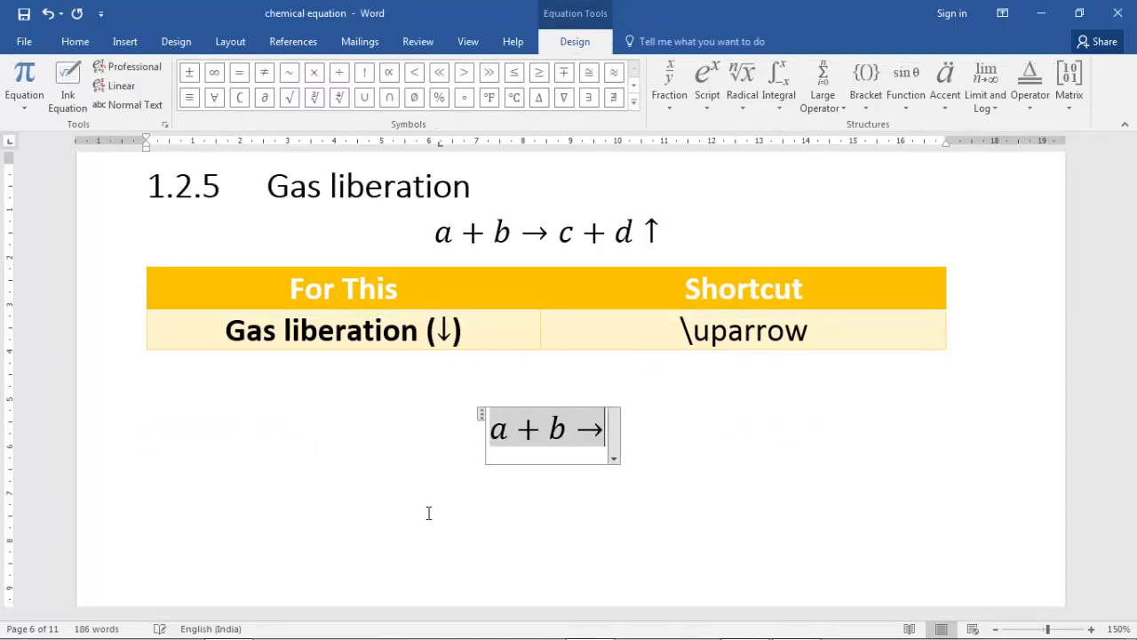
type("\\u")
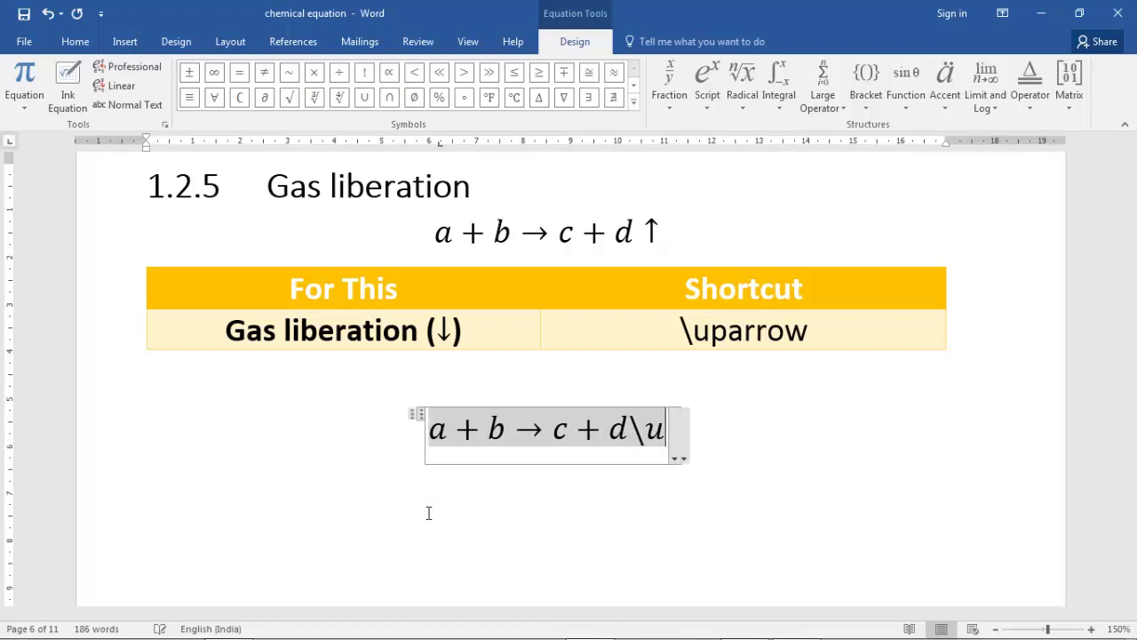
type("parrow")
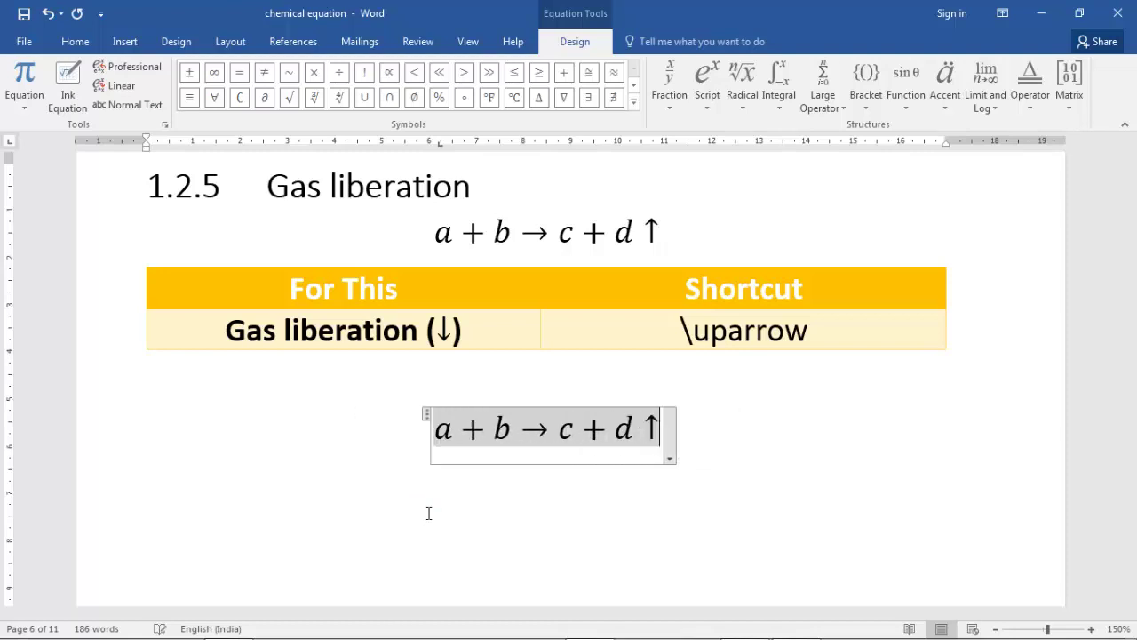
- Complete the catalyst label Ni,Pt above the arrow in the new section 1.2.6 equation and add the product c
scroll(5, 462, "down", 10)
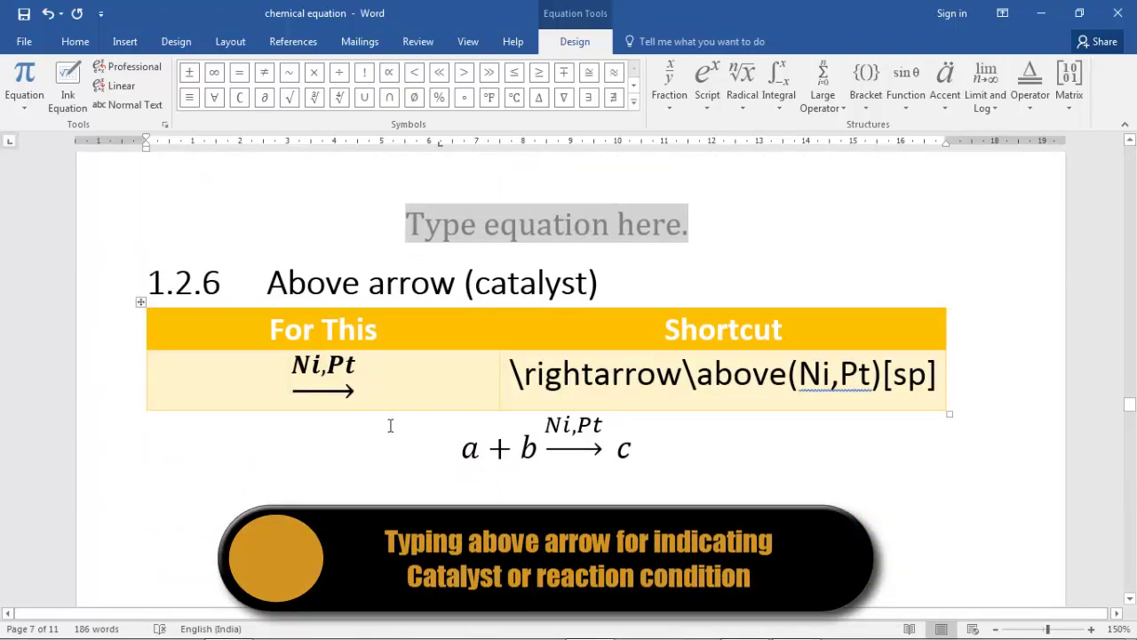
scroll(376, 434, "down", 3)
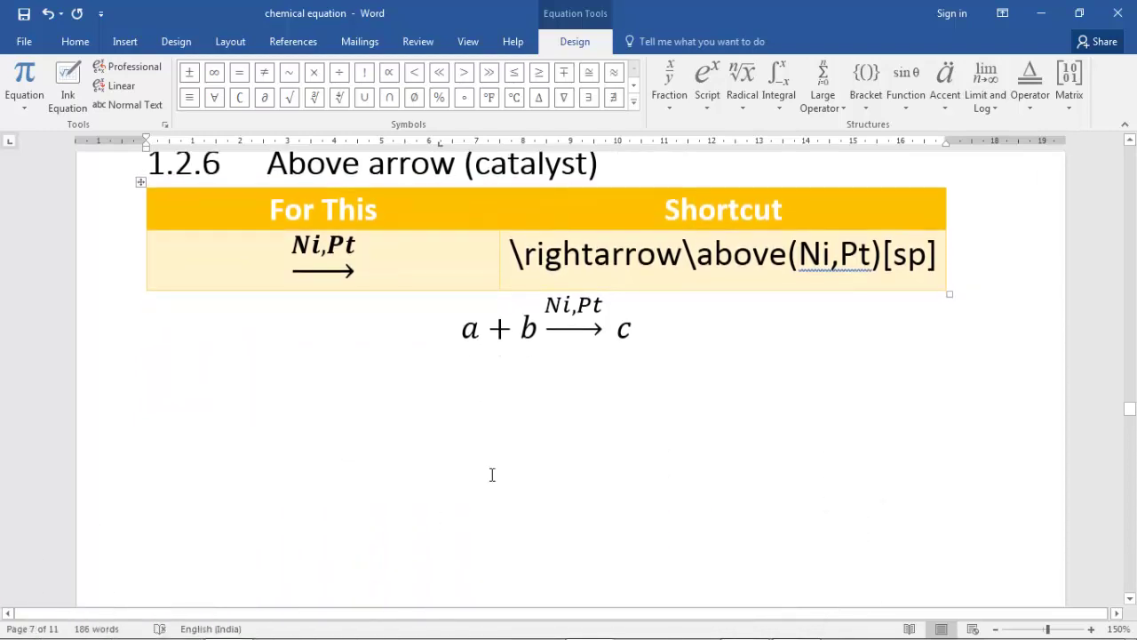
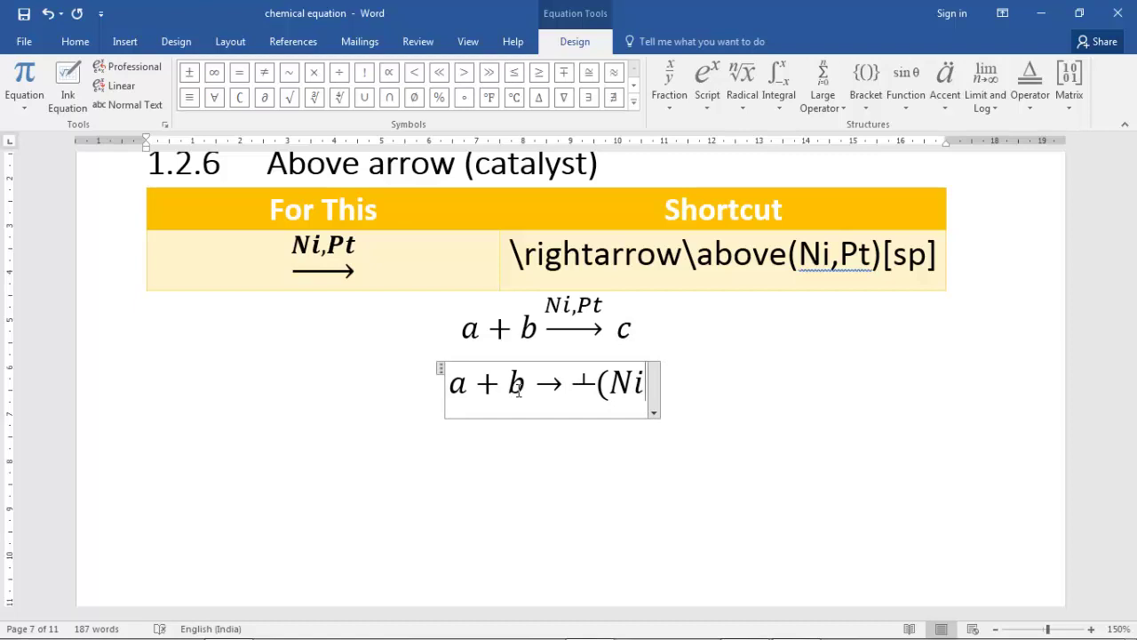
type(", ")
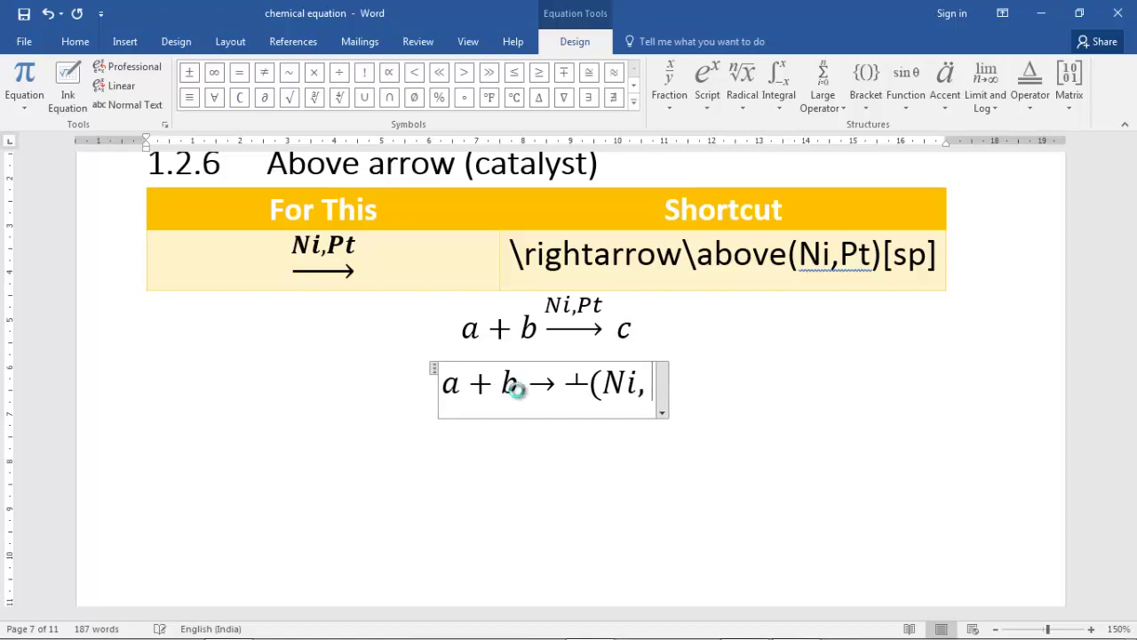
type("Pt)")
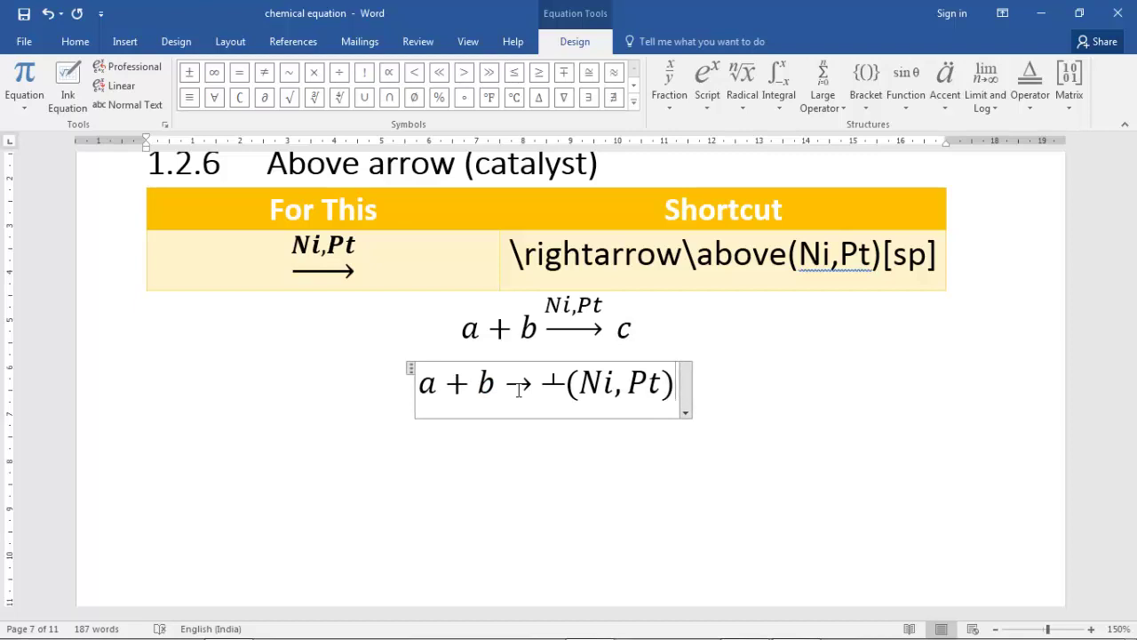
key("space")
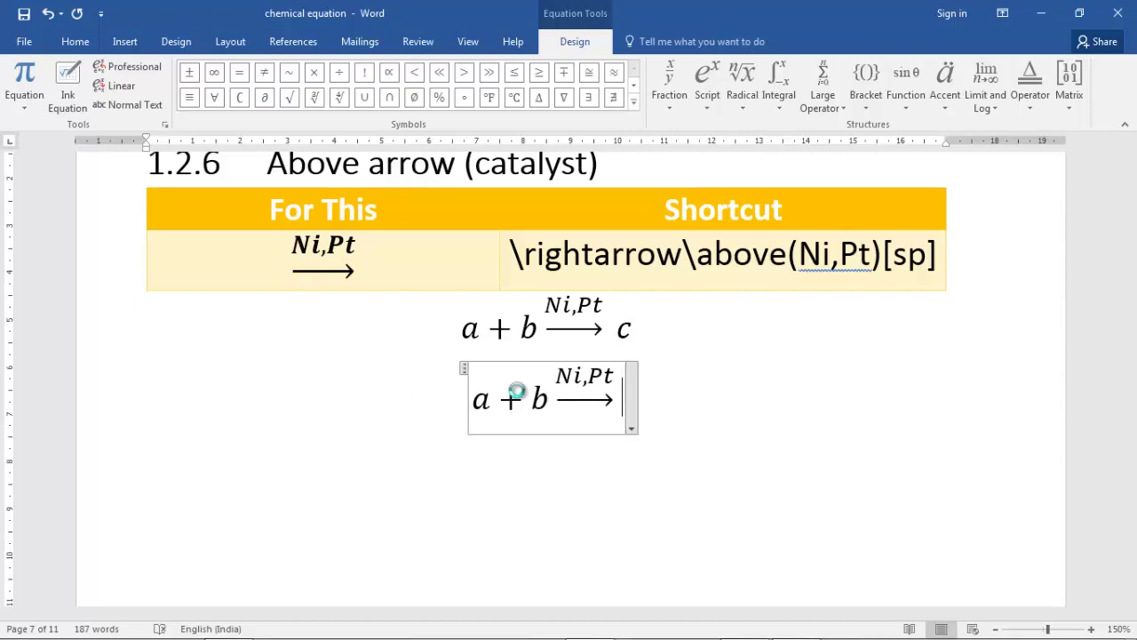
type("c")
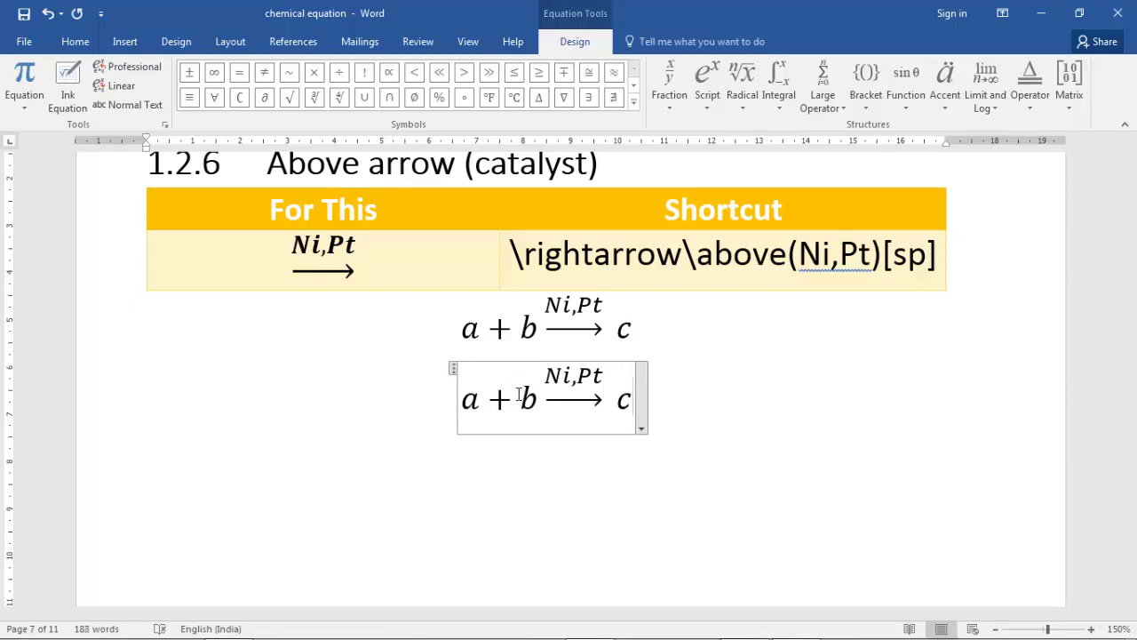
- Insert a new equation below the example in section 1.2.7, Below arrow, and enter p + q →
scroll(546, 412, "down", 10)
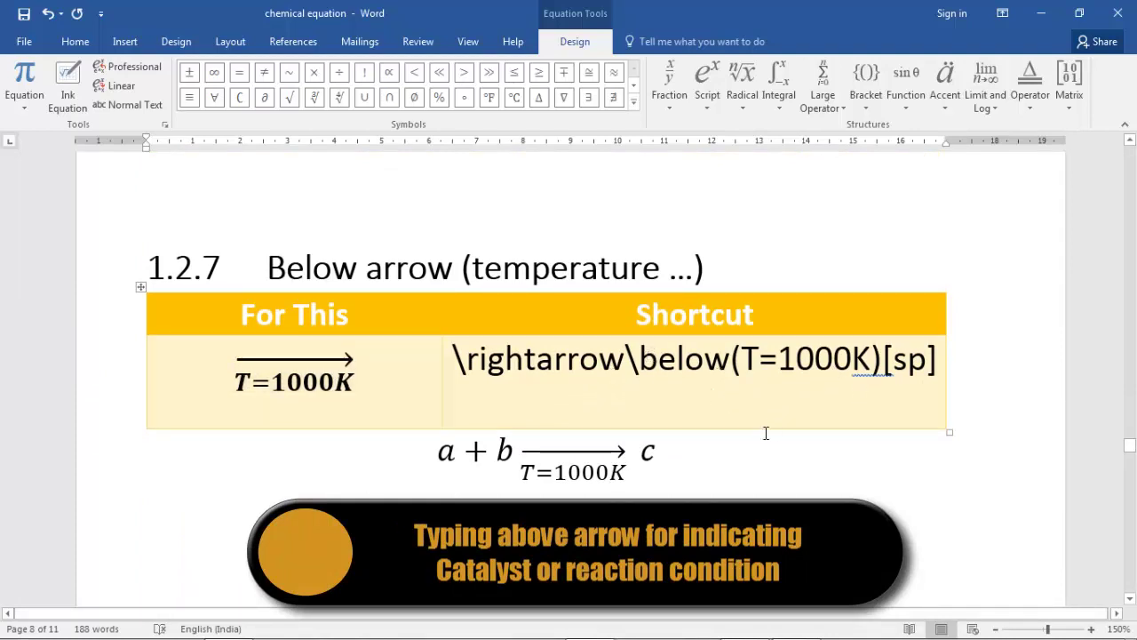
left_click(559, 551)
key("alt+equal")
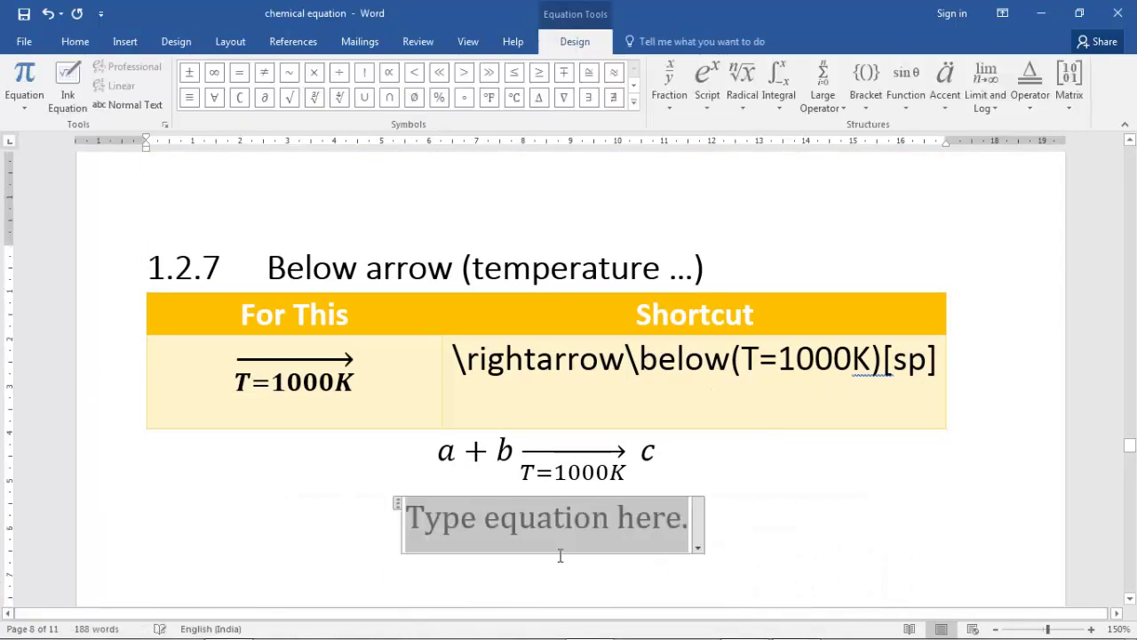
type("p+")
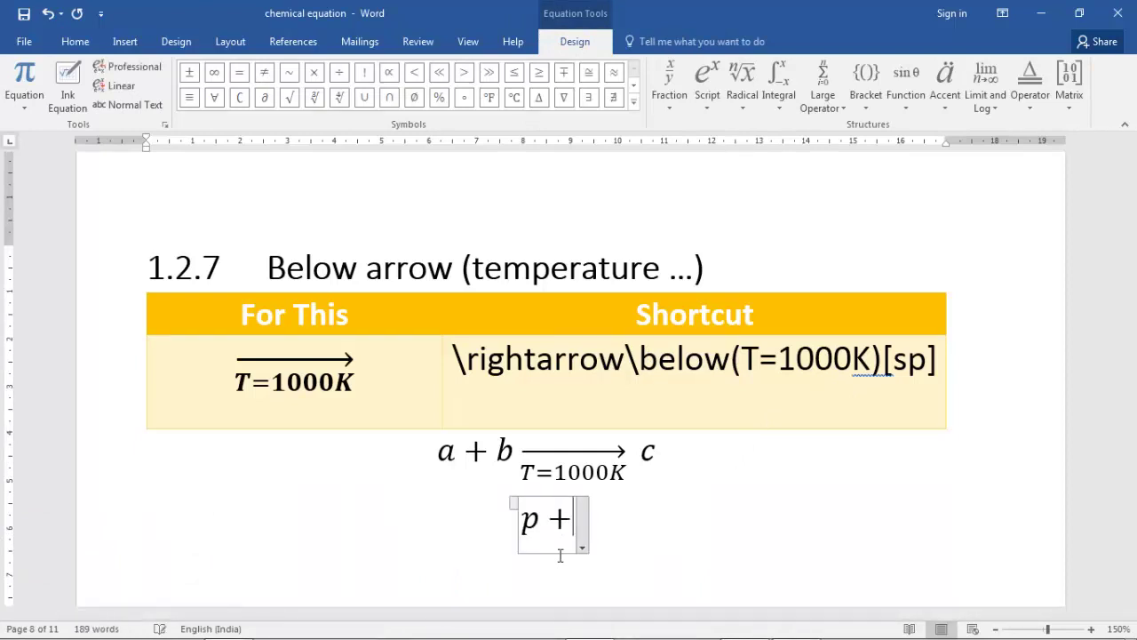
type("q")
type("->")
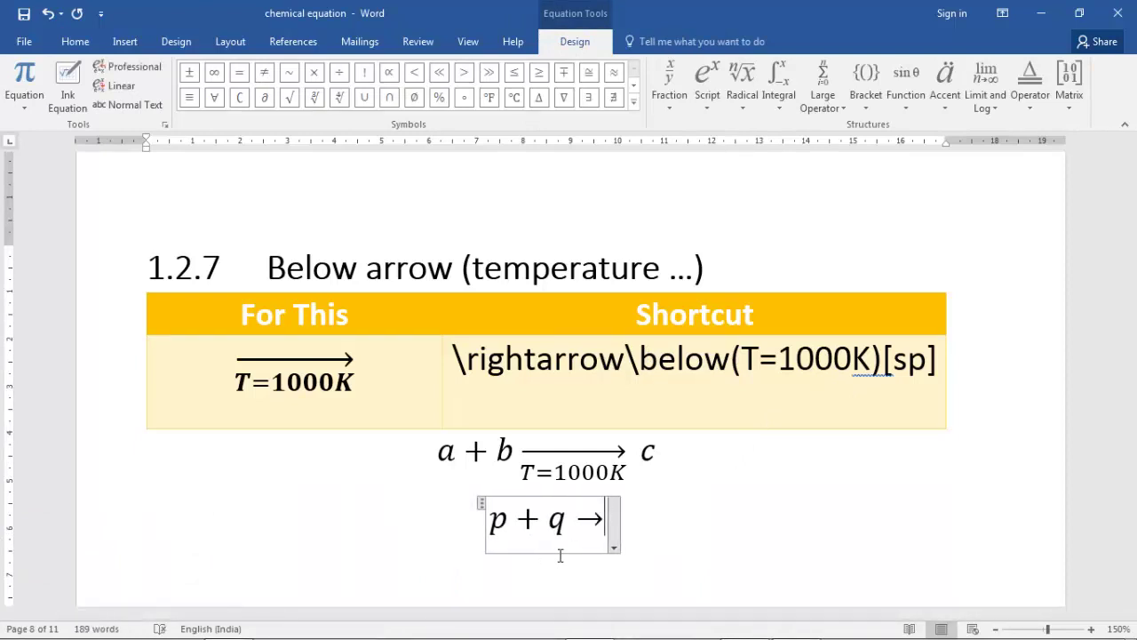
- Place T=1000K below the arrow using \below(T=1000K) directly after it, and add the product r
type("\\")
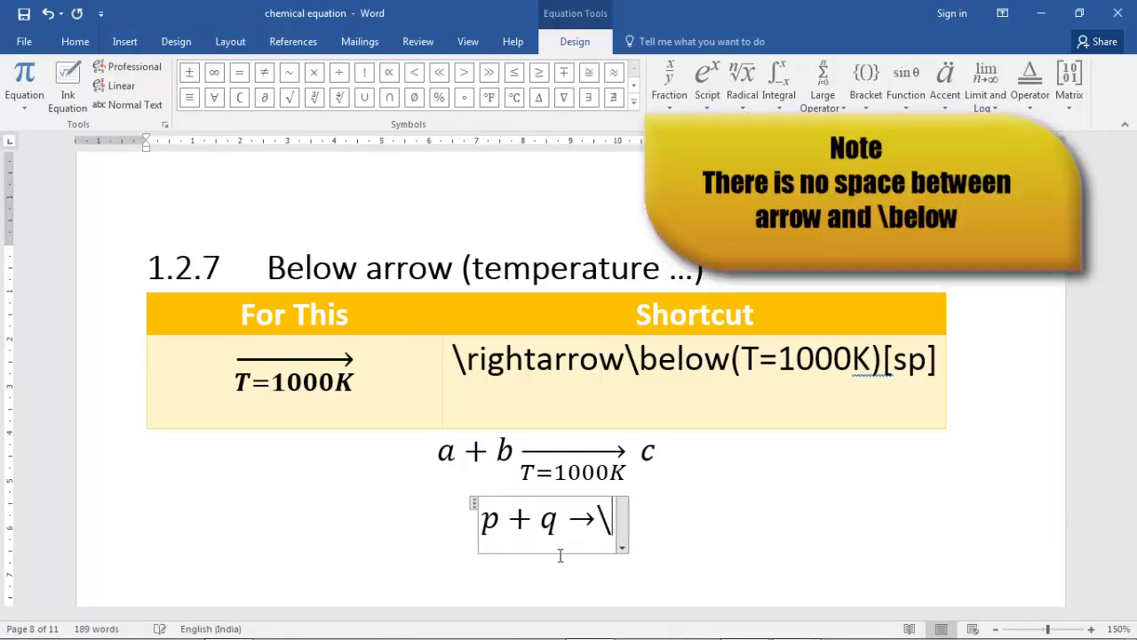
type("below(T")
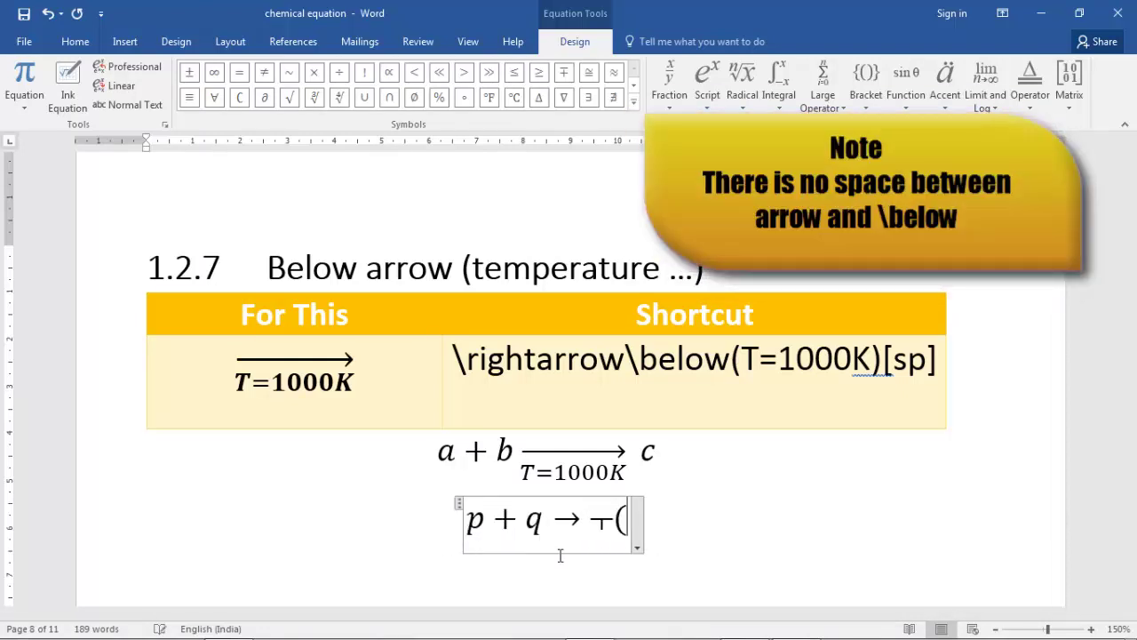
type("=1000")
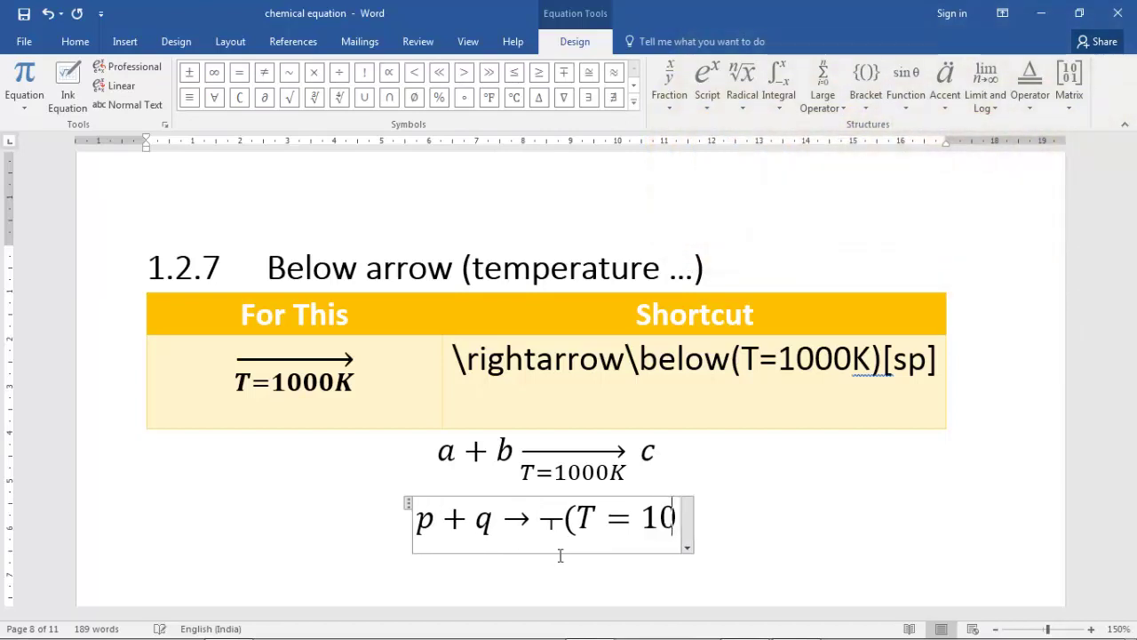
type("K")
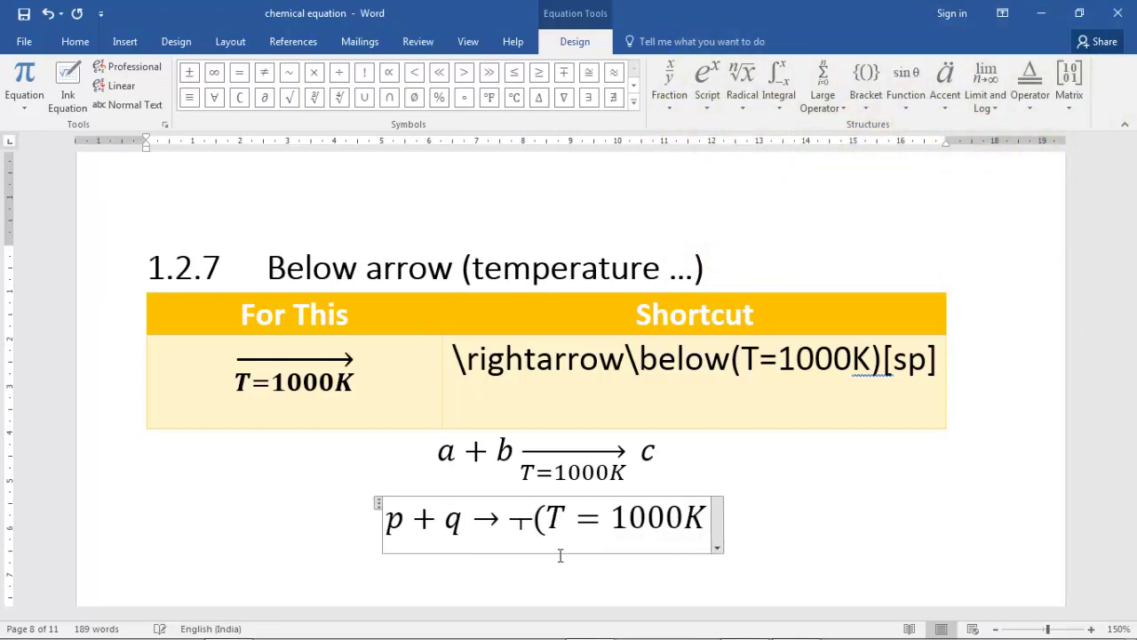
type(") ")
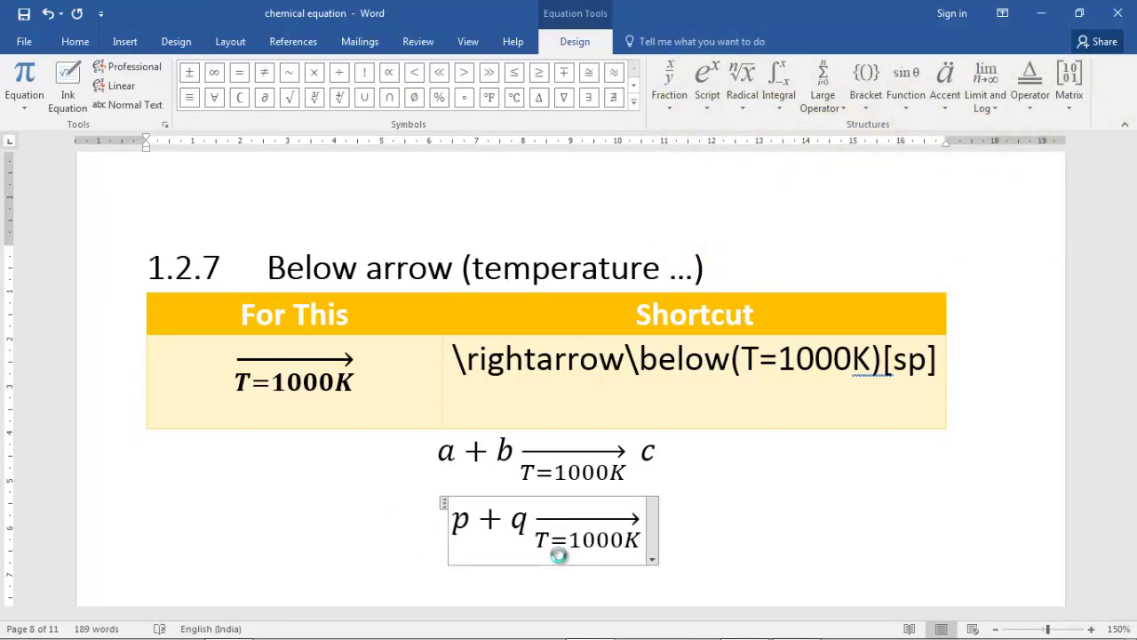
type("r")
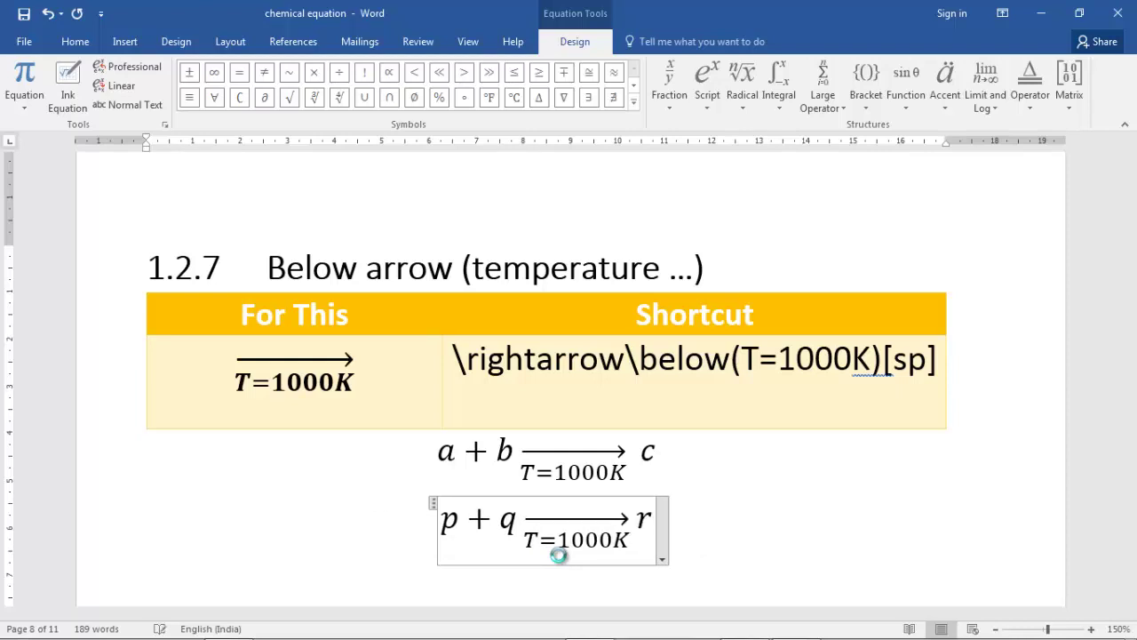
- Insert an equation below the section 1.2.8 table and enter a + b → with T=1000K above the arrow using \rightarrow\above(T=1000K)
scroll(558, 533, "up", 1)
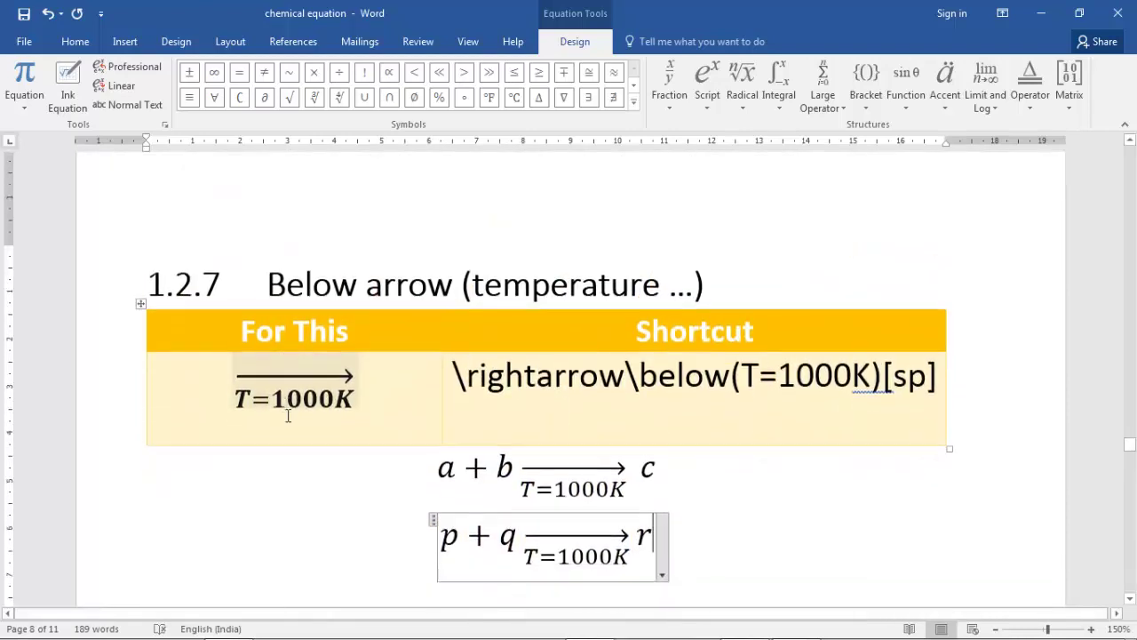
scroll(323, 467, "down", 10)
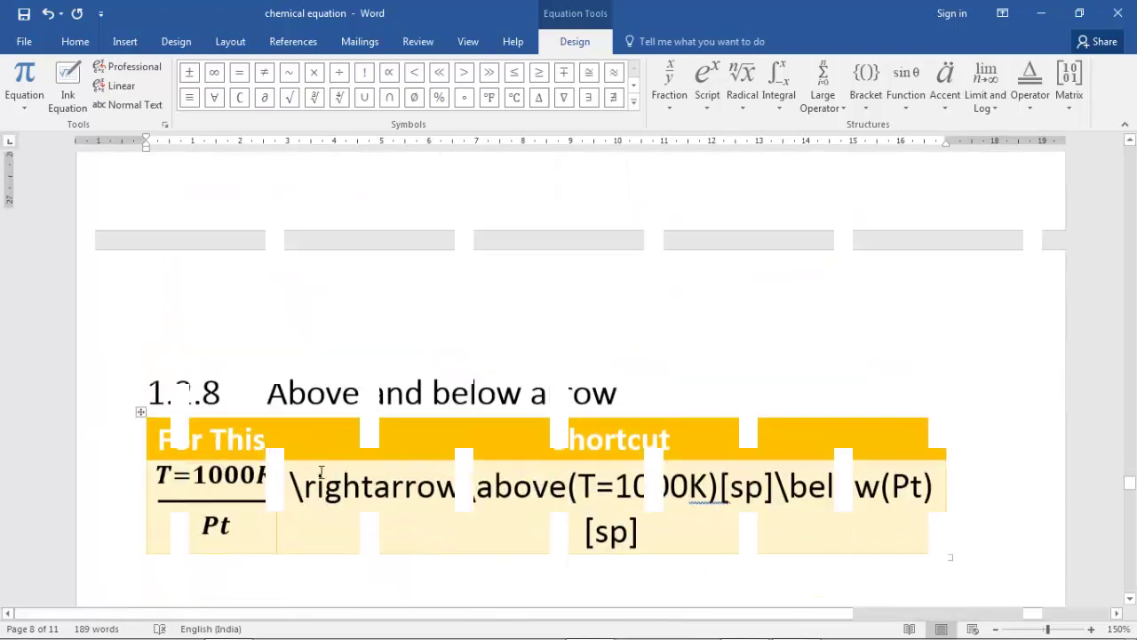
scroll(316, 479, "down", 2)
scroll(353, 527, "down", 3)
left_click(457, 428)
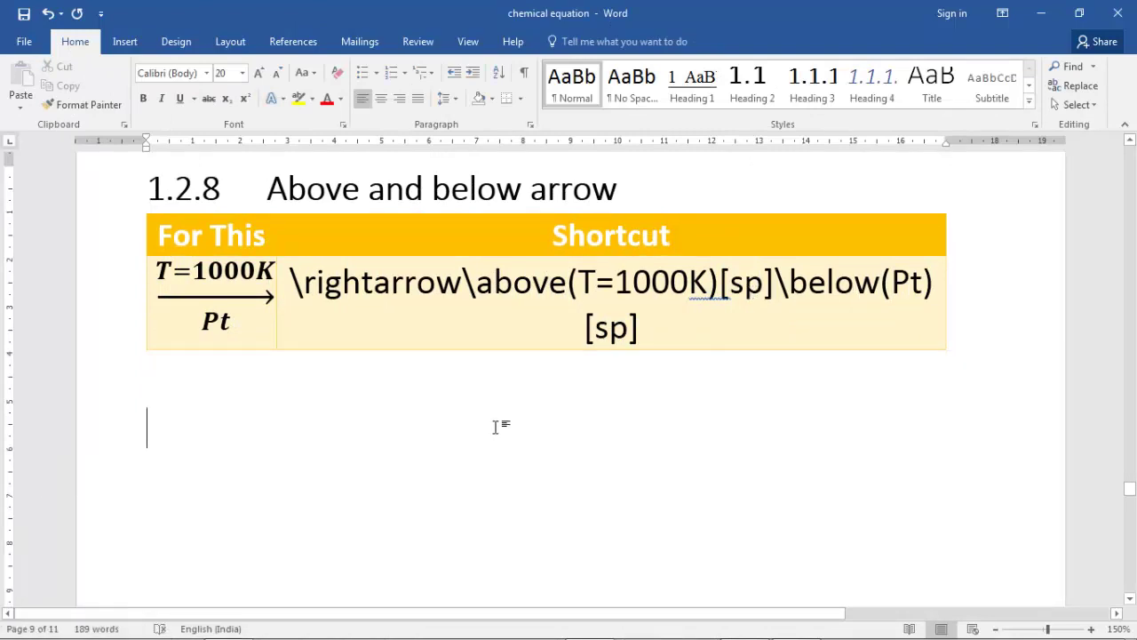
key("alt+equal")
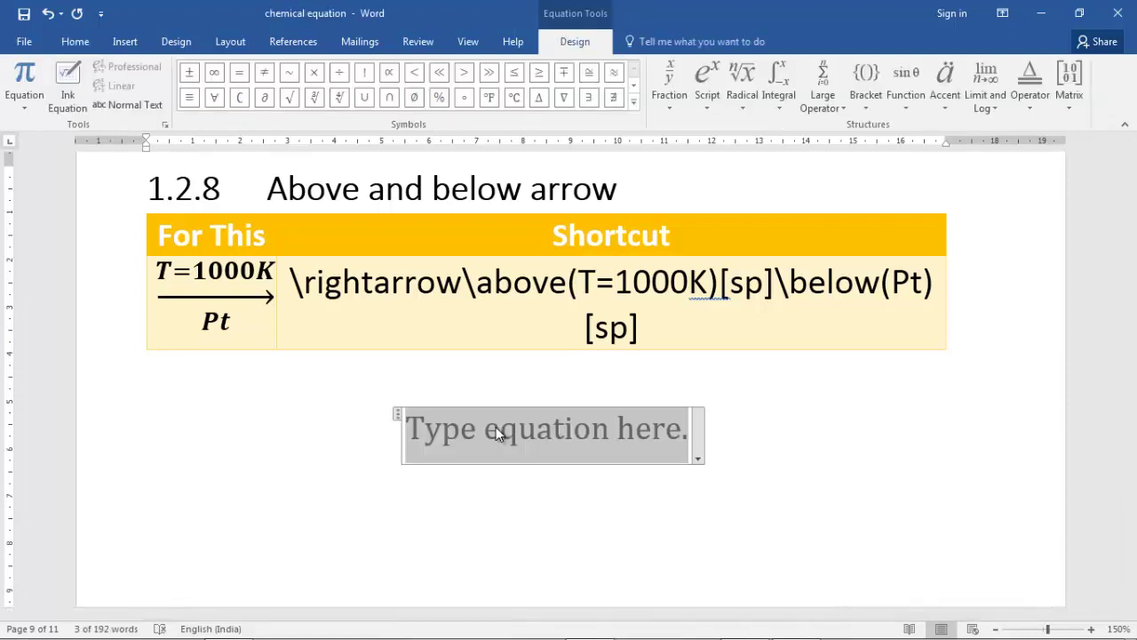
type("a+b\\rightarrow\\abov")
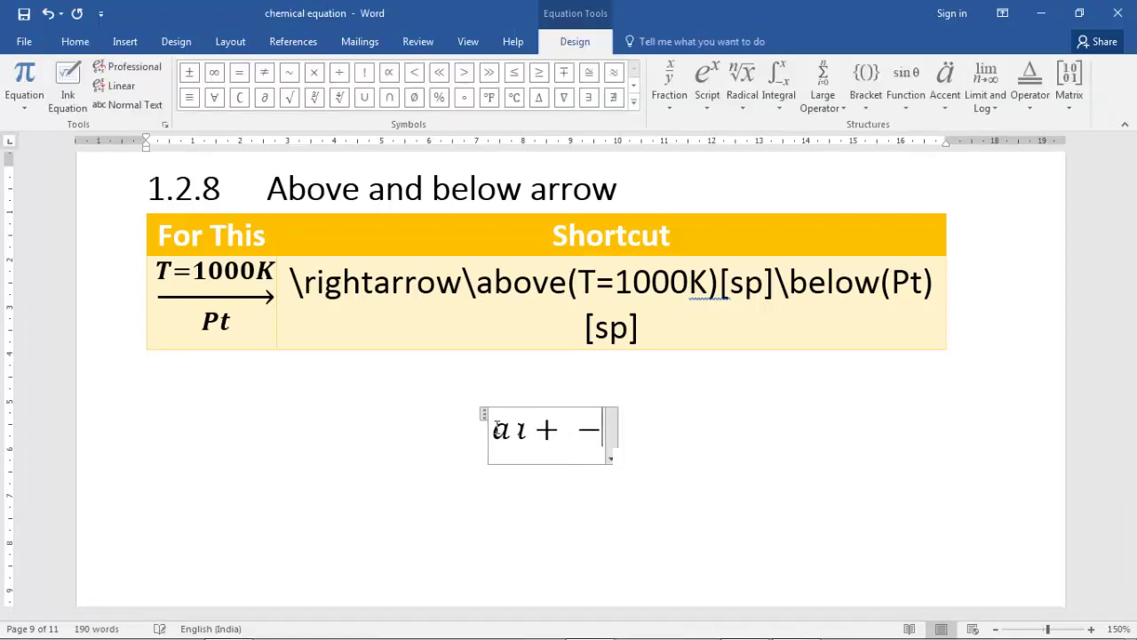
type("e")
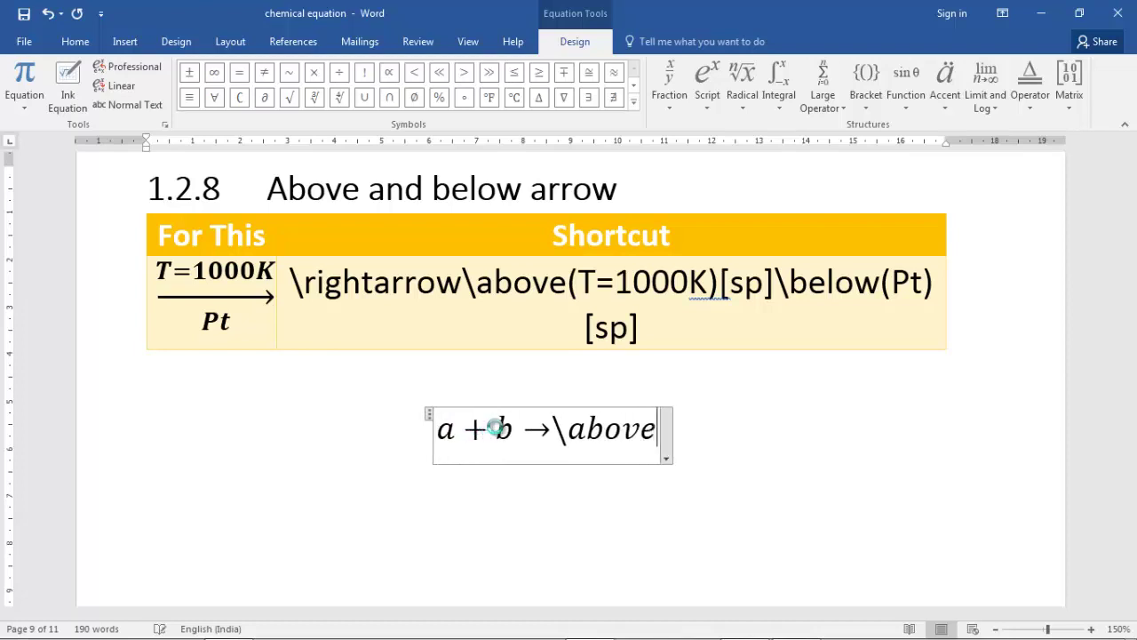
type("(T=")
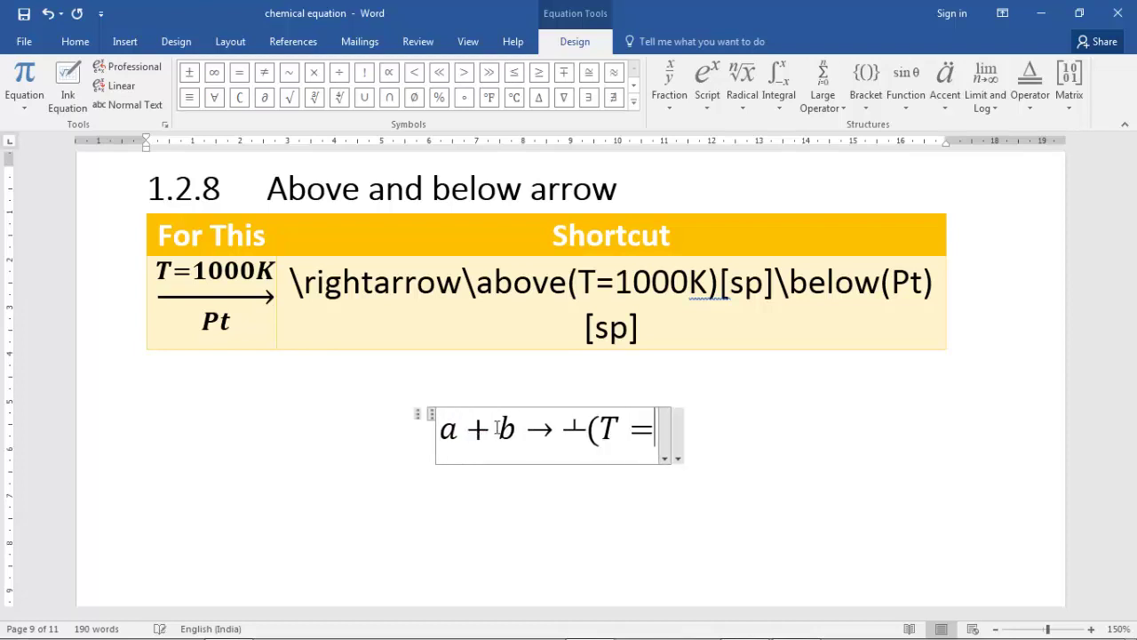
type("1000K) ")
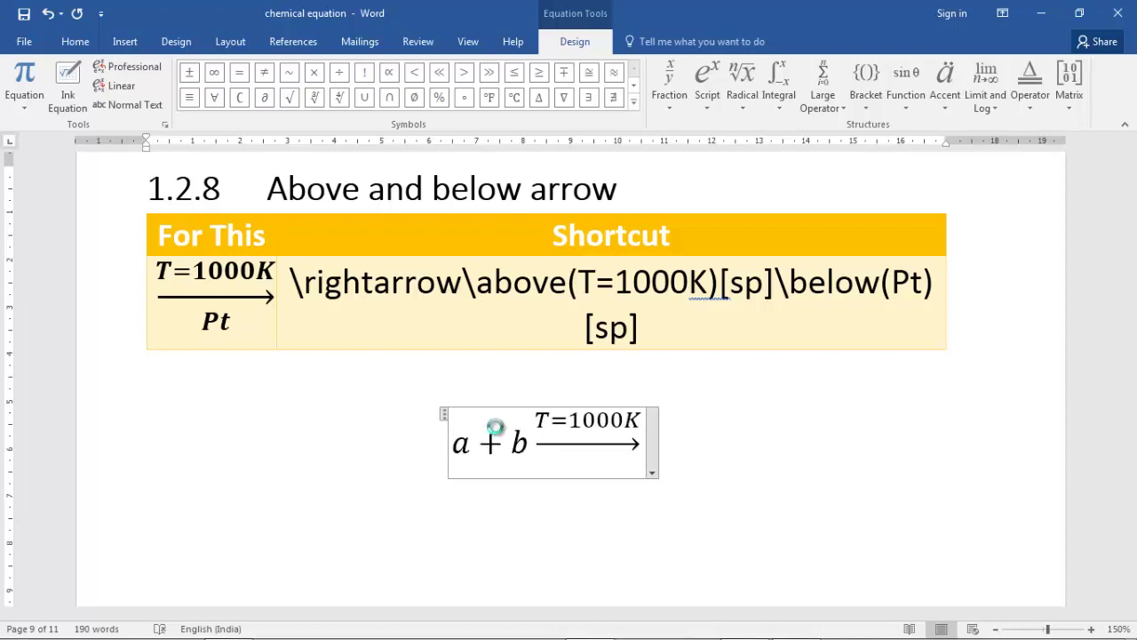
- Place Pt below the same arrow using \below(Pt) and add the product c
type("\\")
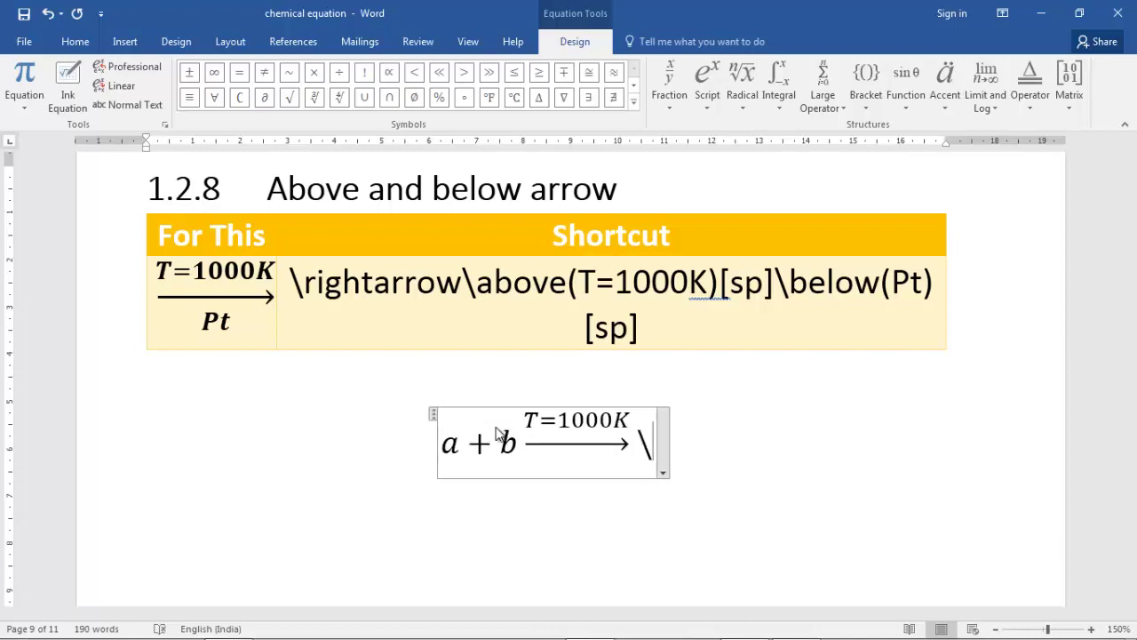
type("below")
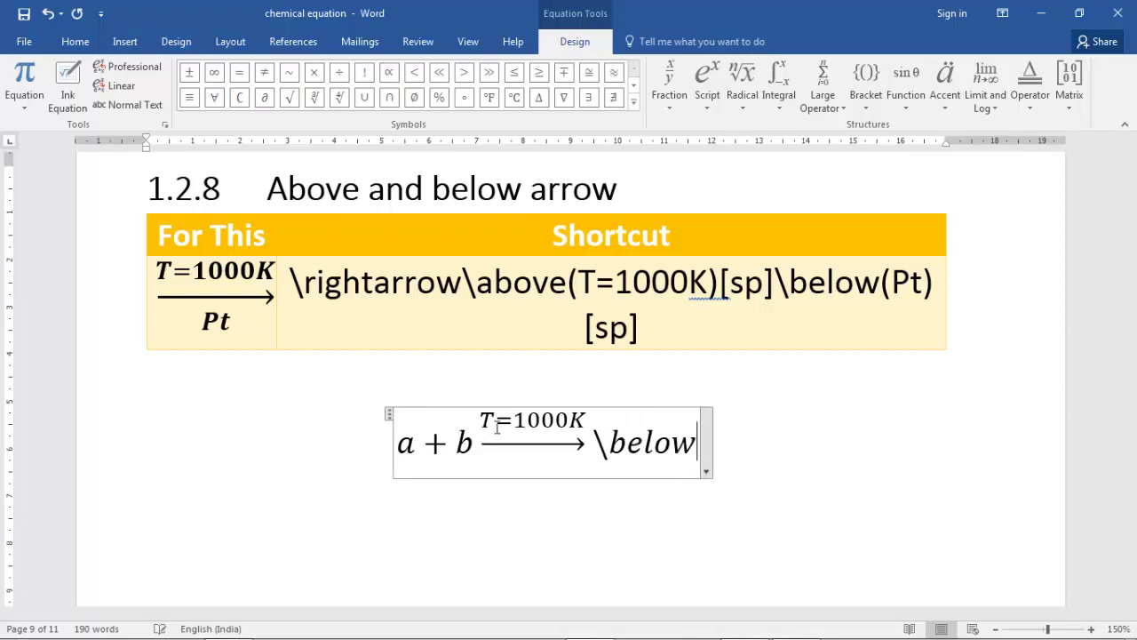
type("(")
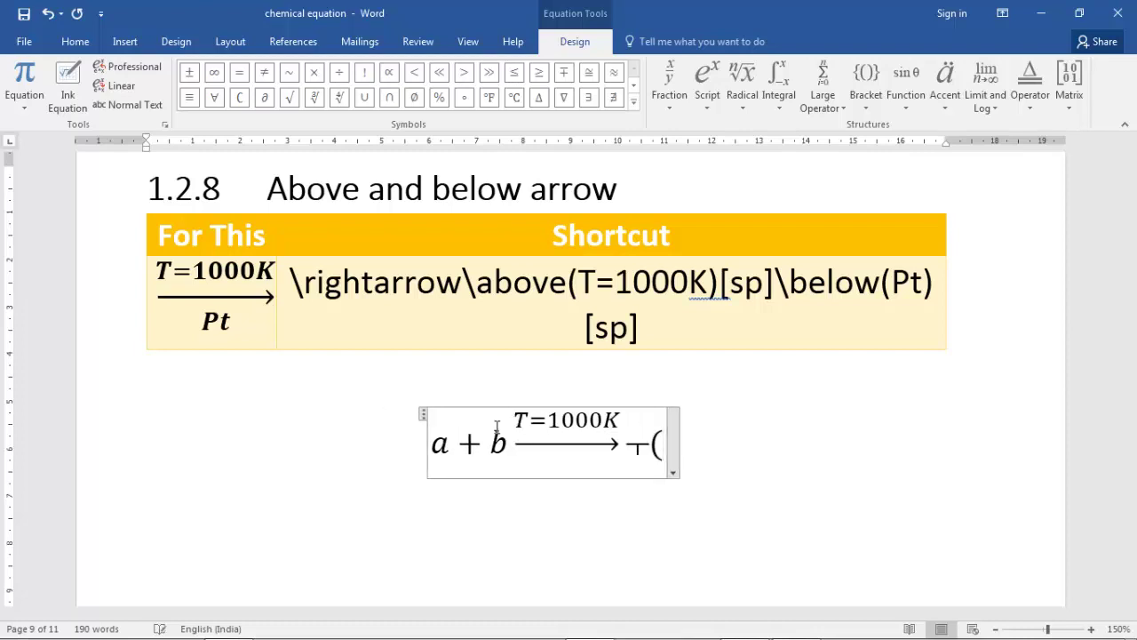
type("Pt) ")
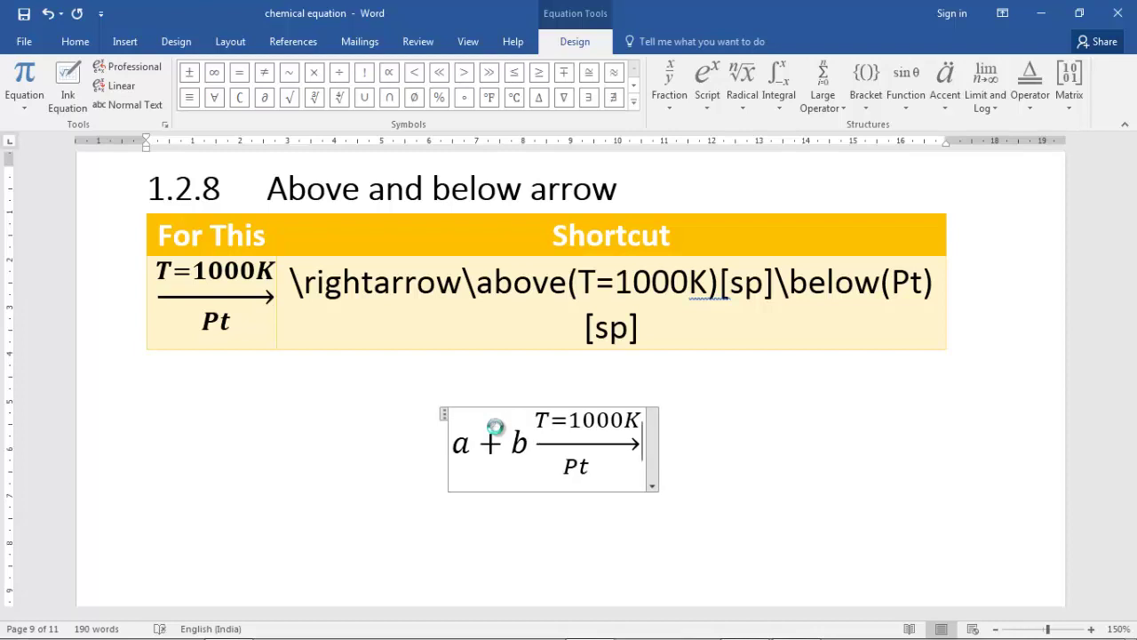
type(" c")
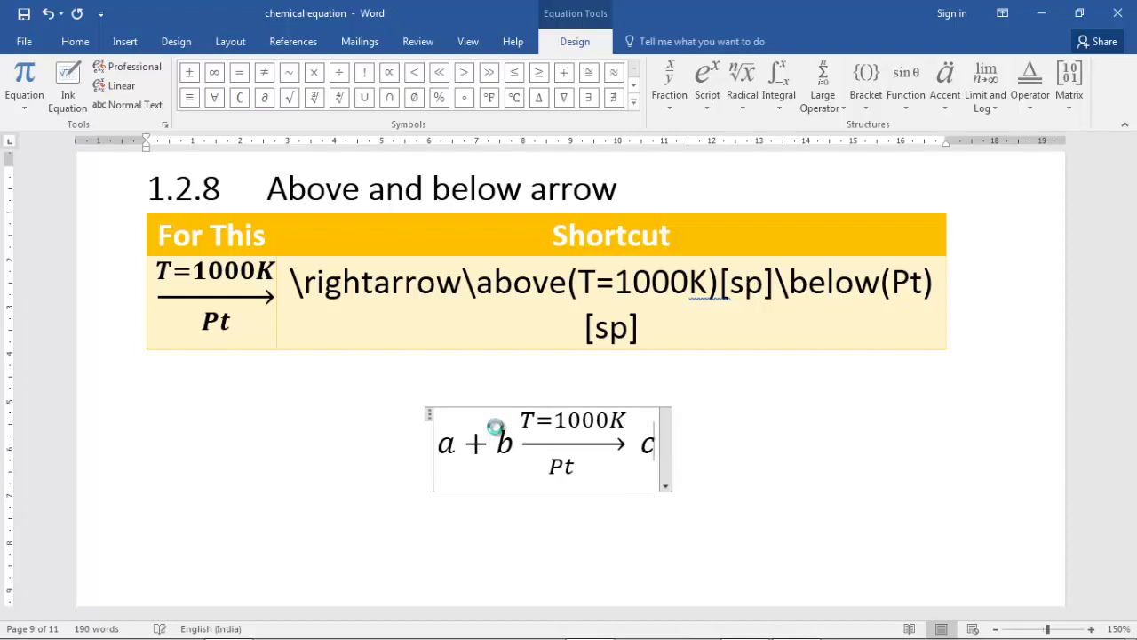
scroll(642, 363, "up", 3)
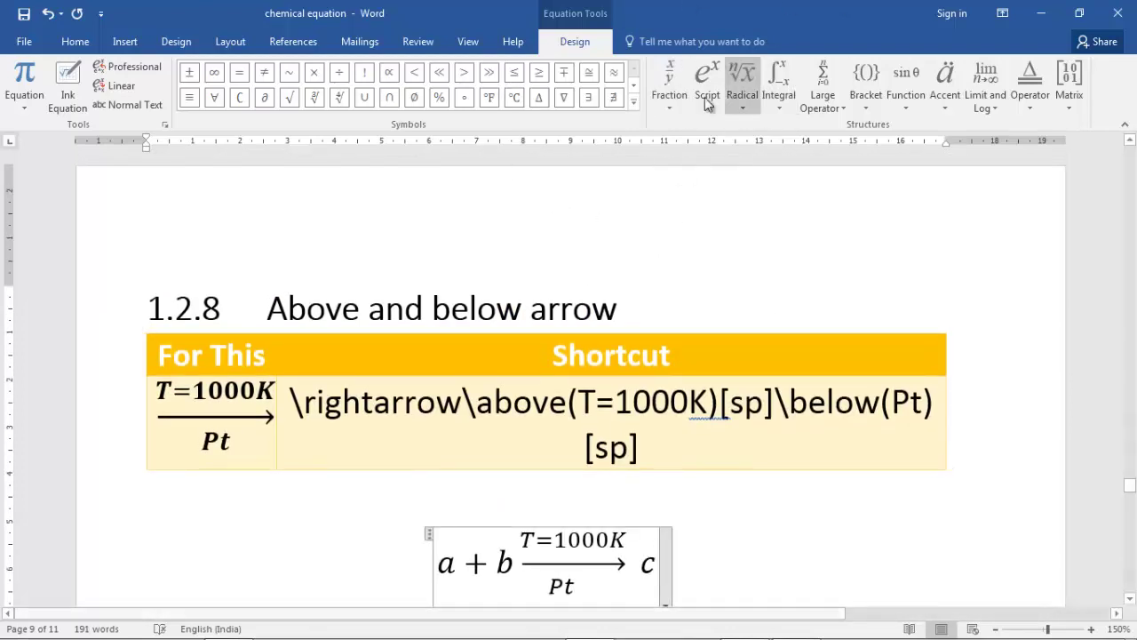
scroll(761, 294, "down", 3)
scroll(617, 370, "down", 3)
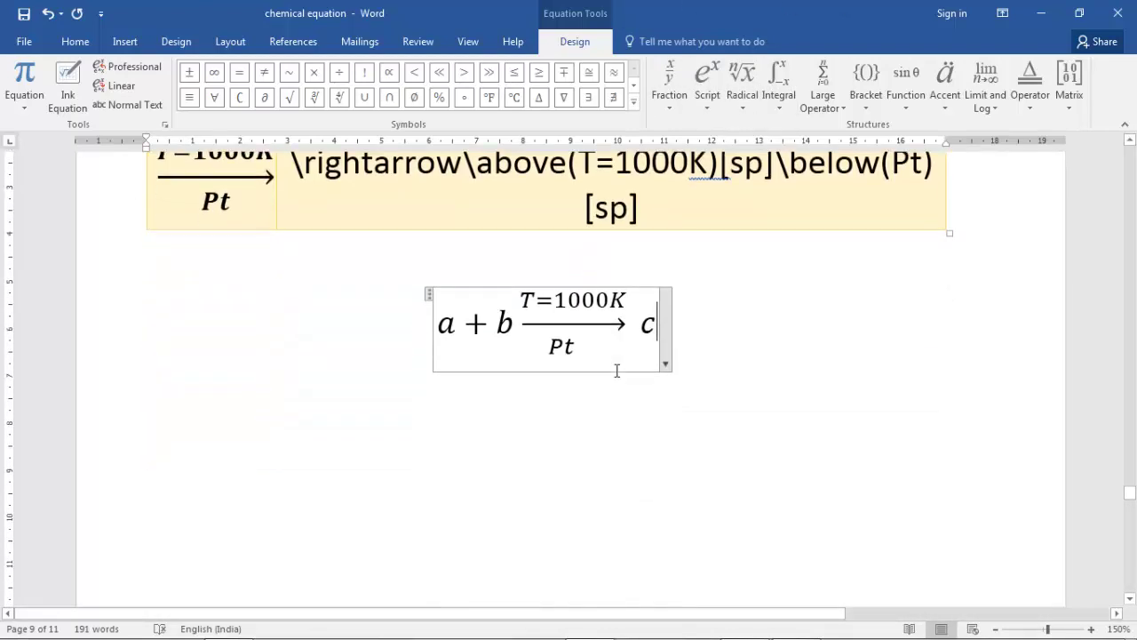
scroll(616, 370, "up", 3)
scroll(617, 371, "down", 1)
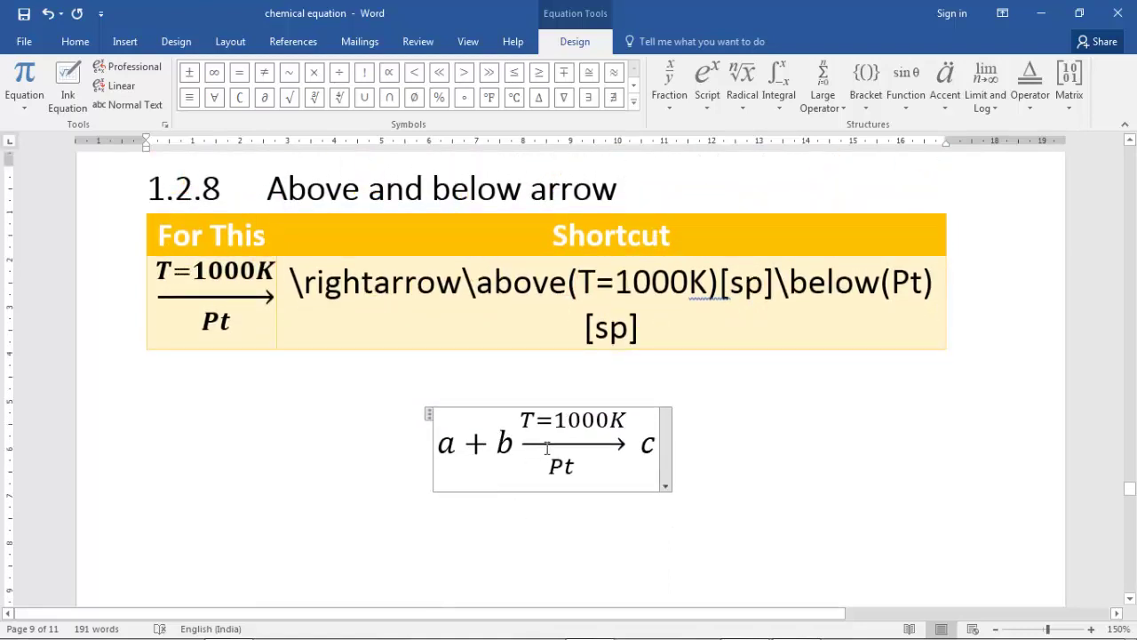
- Delete the existing H₂SO₄ equation under the line "Putting shortcut for chemicals used often"
scroll(533, 462, "down", 3)
scroll(533, 459, "down", 6)
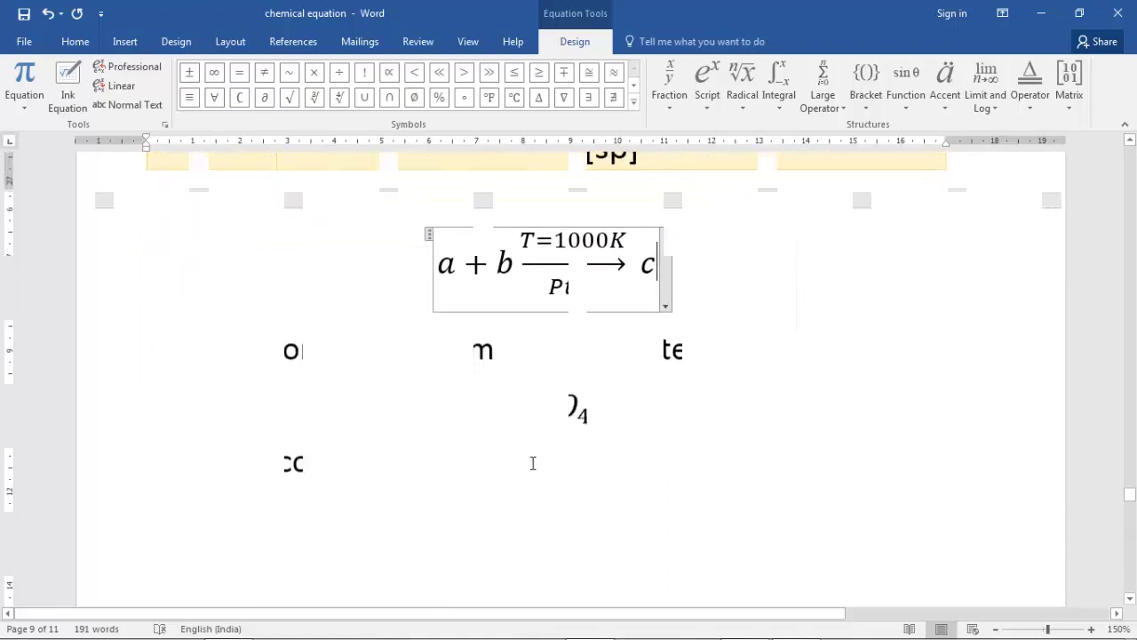
scroll(489, 444, "up", 2)
scroll(489, 442, "down", 2)
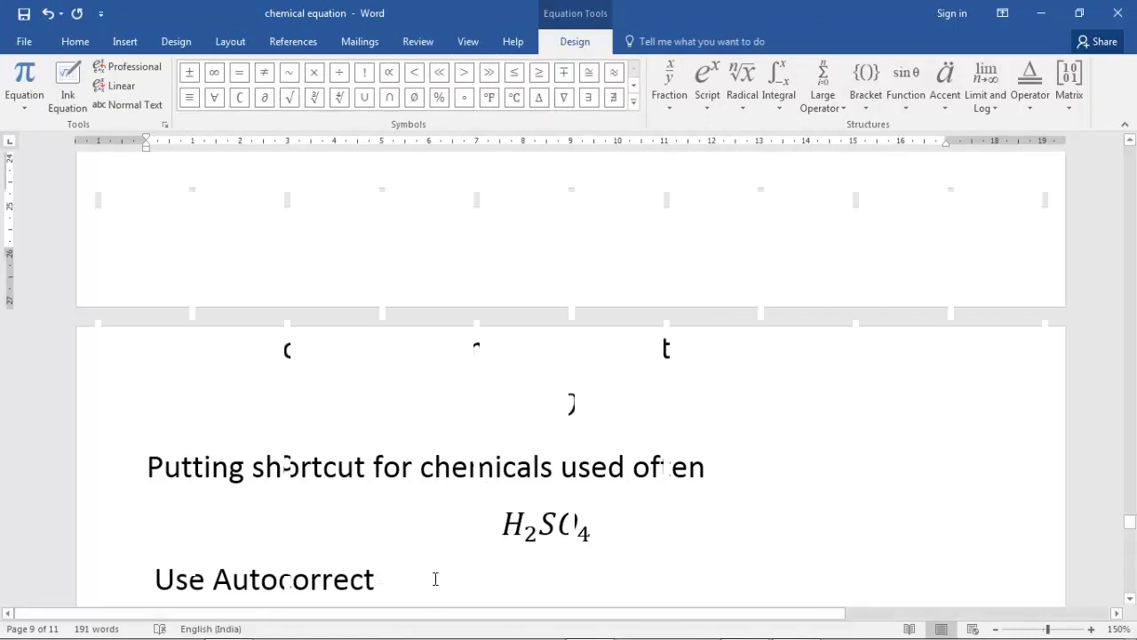
scroll(434, 578, "down", 2)
left_click_drag(503, 407, 558, 407)
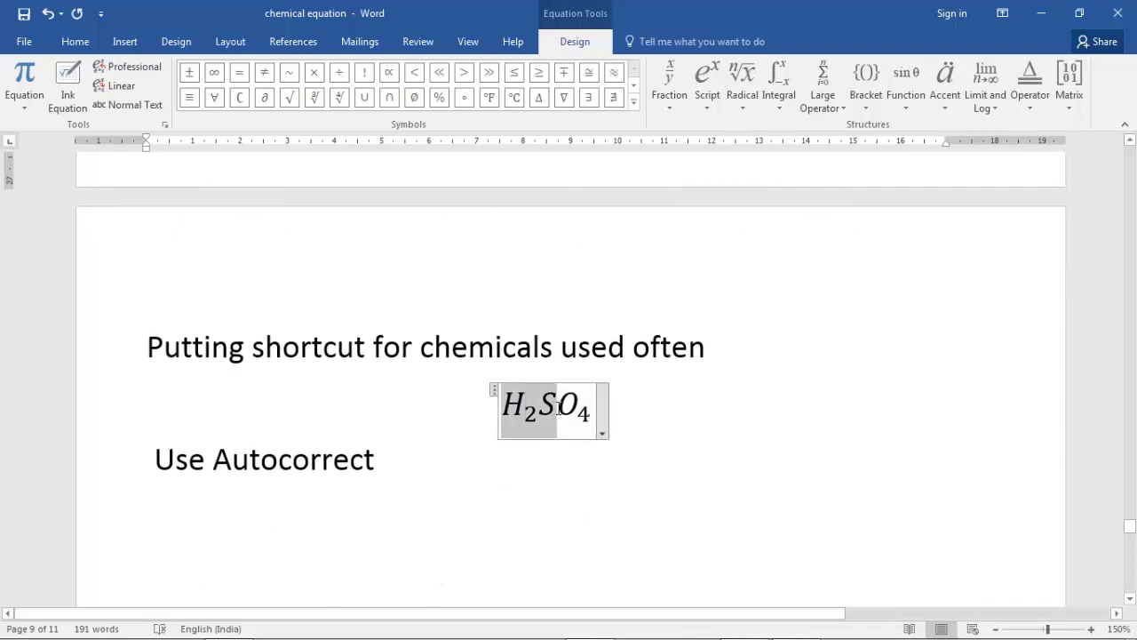
left_click(559, 482)
left_click(571, 407)
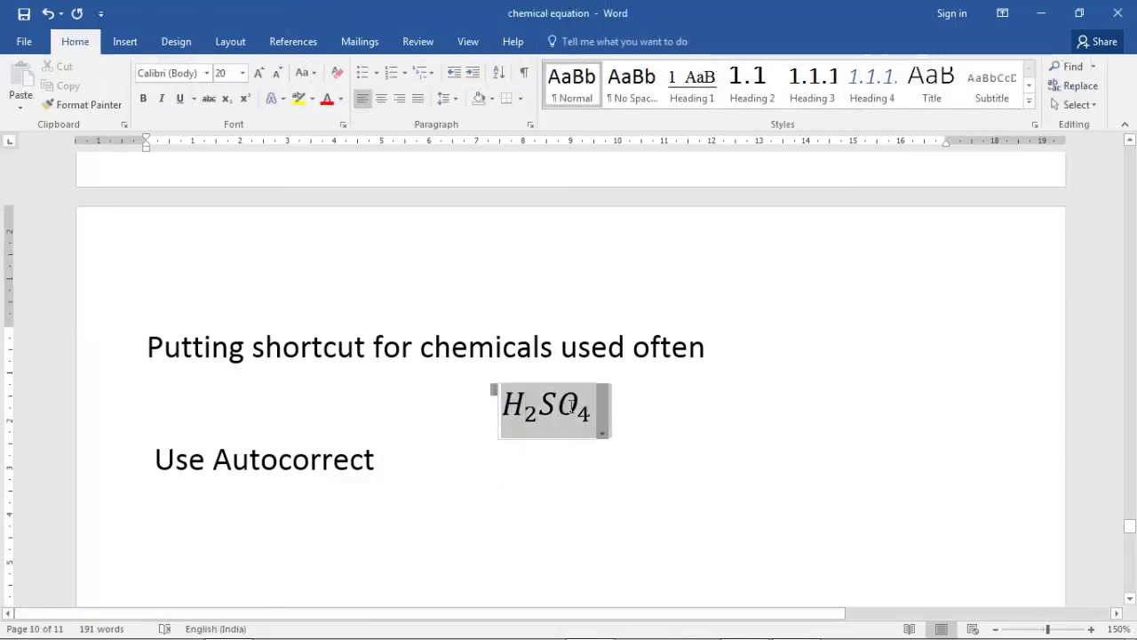
left_click(532, 489)
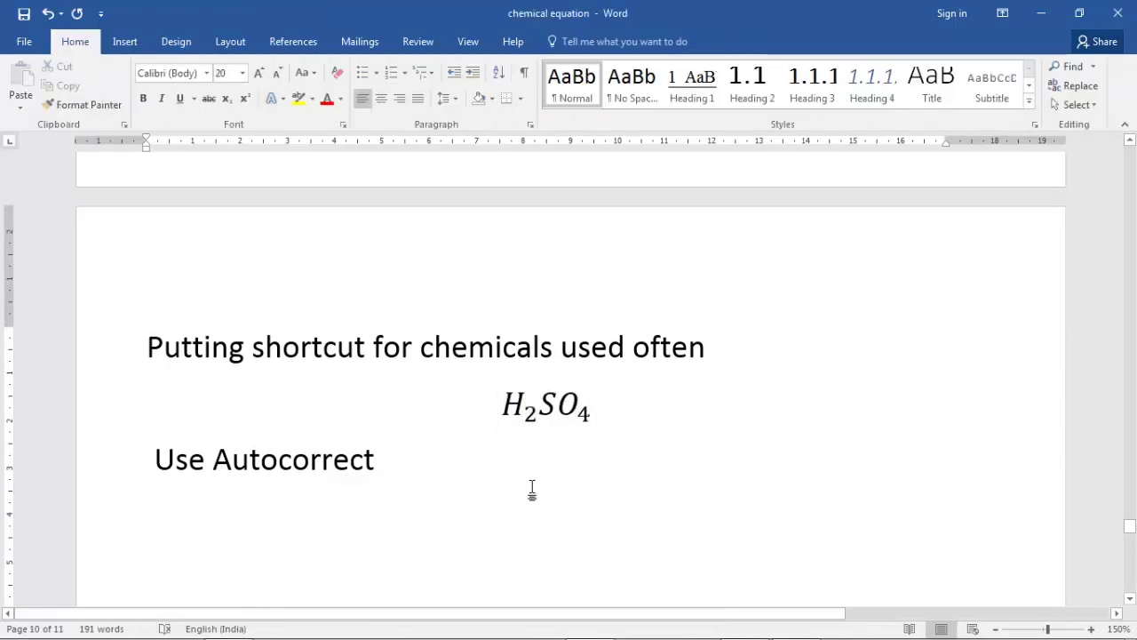
left_click(585, 414)
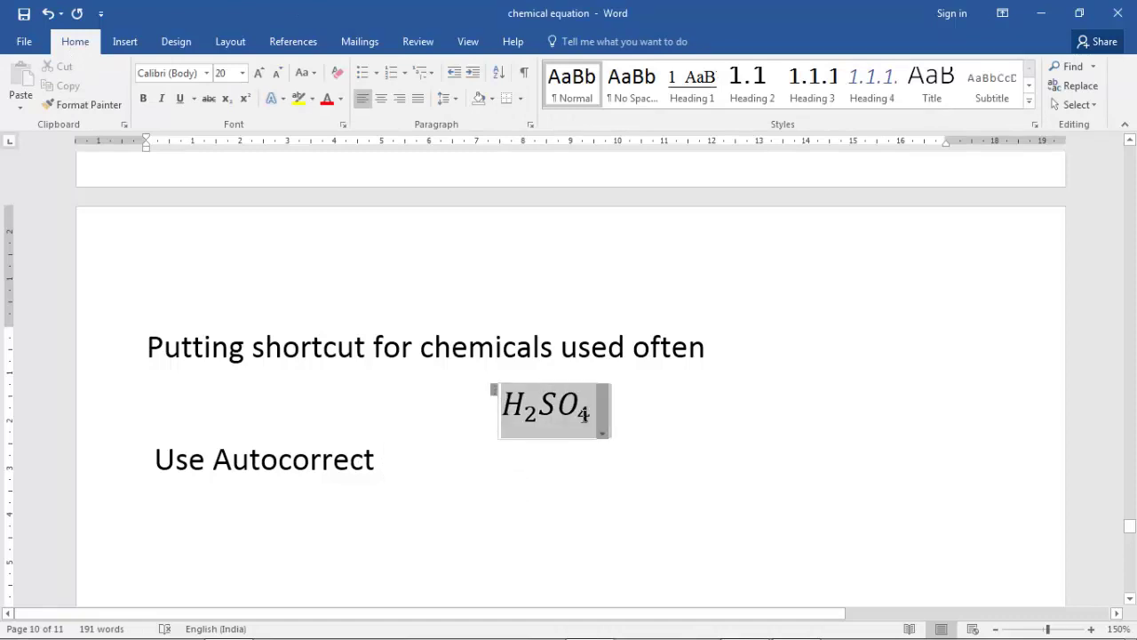
key("Delete")
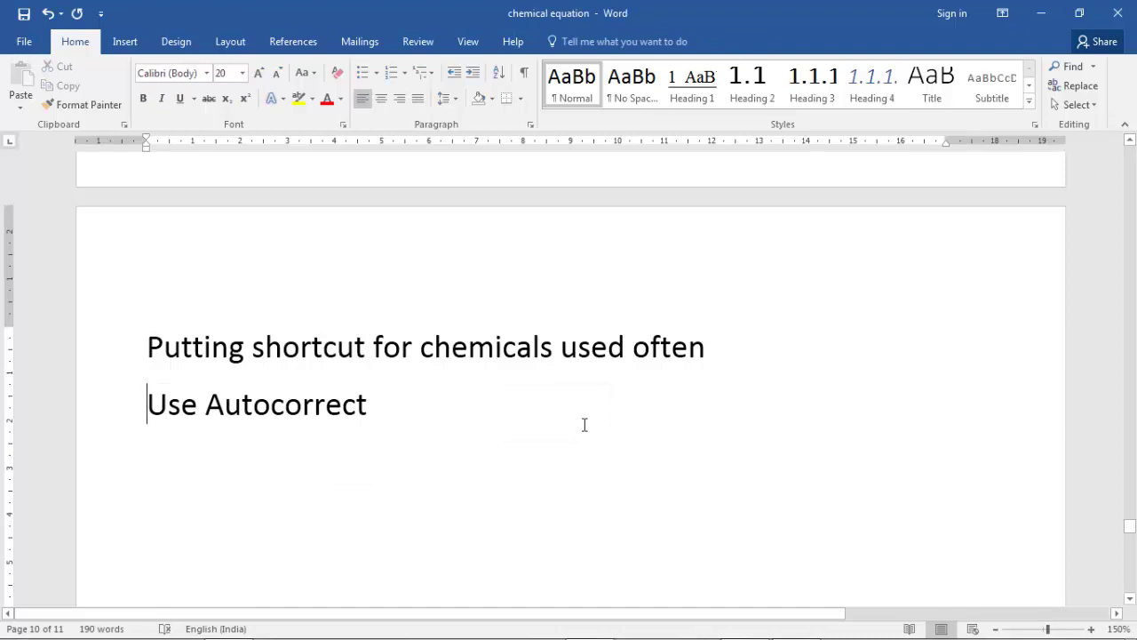
- Insert a new equation on an empty line above "Use Autocorrect" and enter H₂SO₄ with the subscript shortcuts _2 and _4
key("Return")
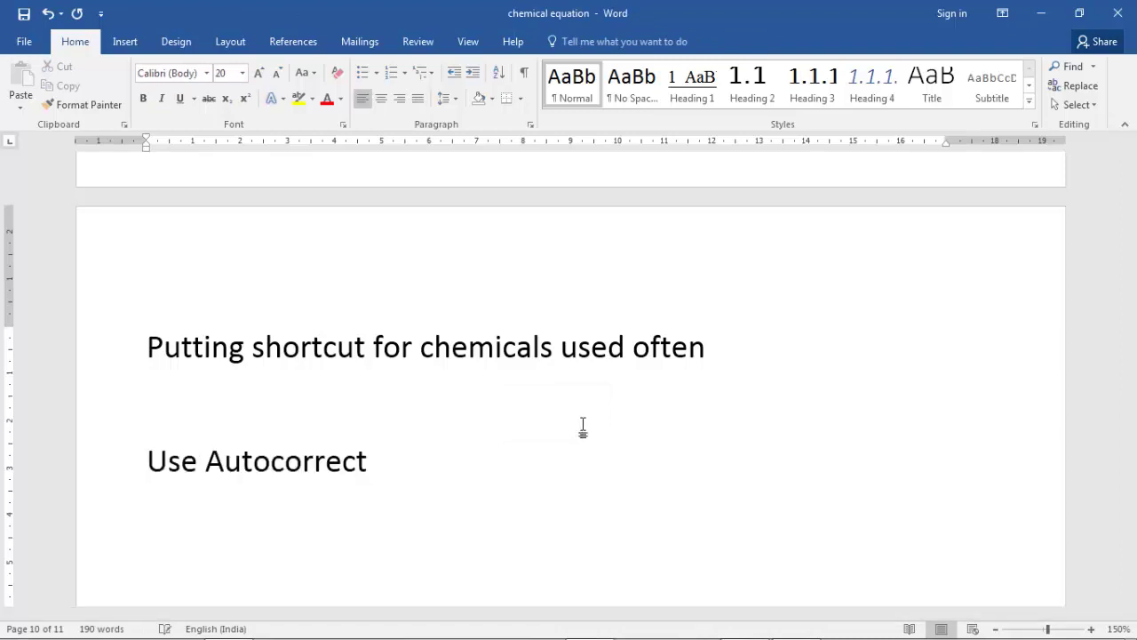
key("alt+equal")
type("H")
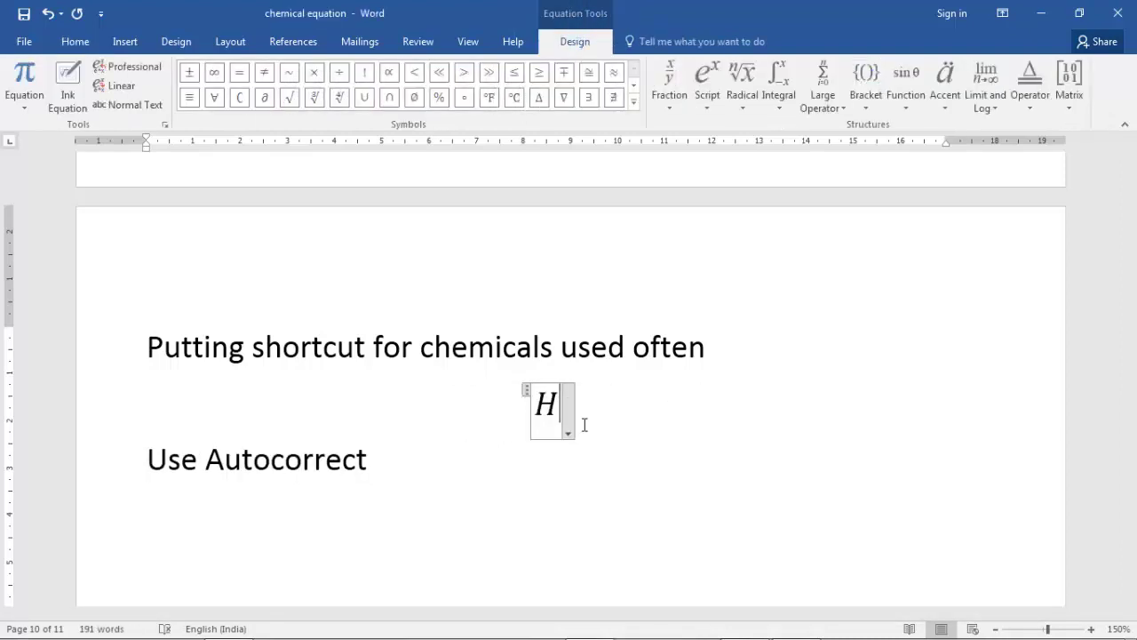
type("_2 ")
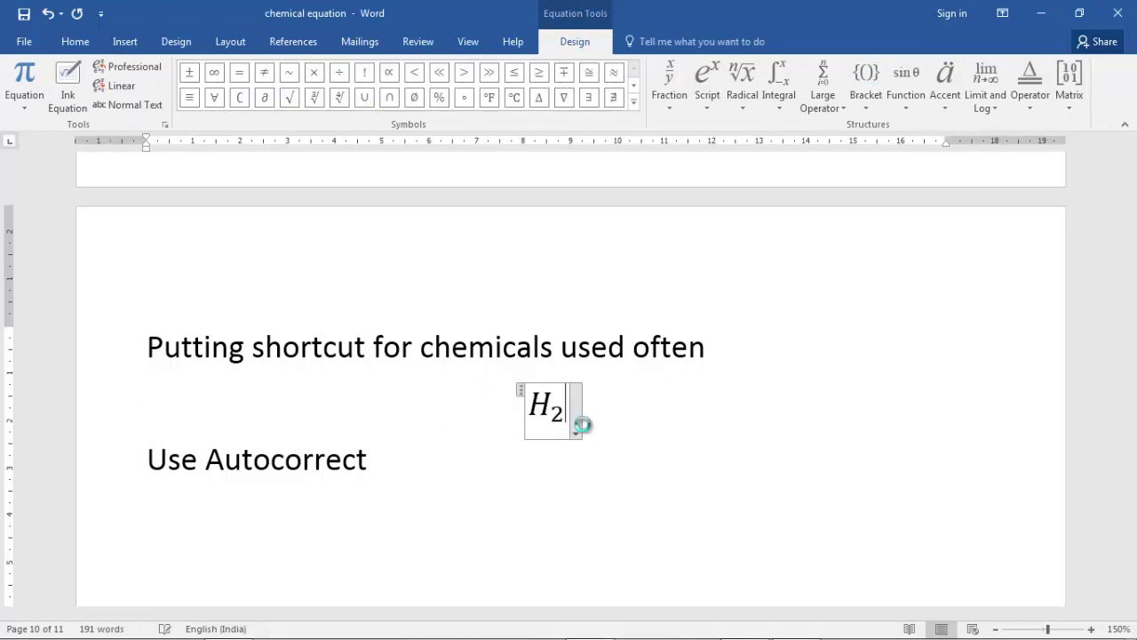
type("SO")
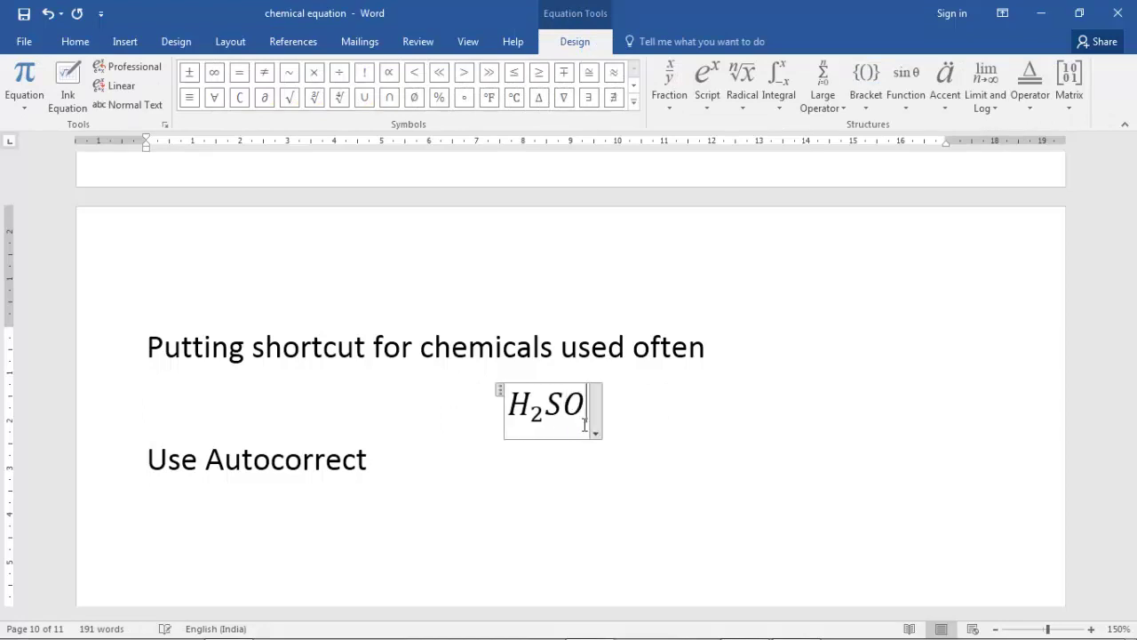
type("_4")
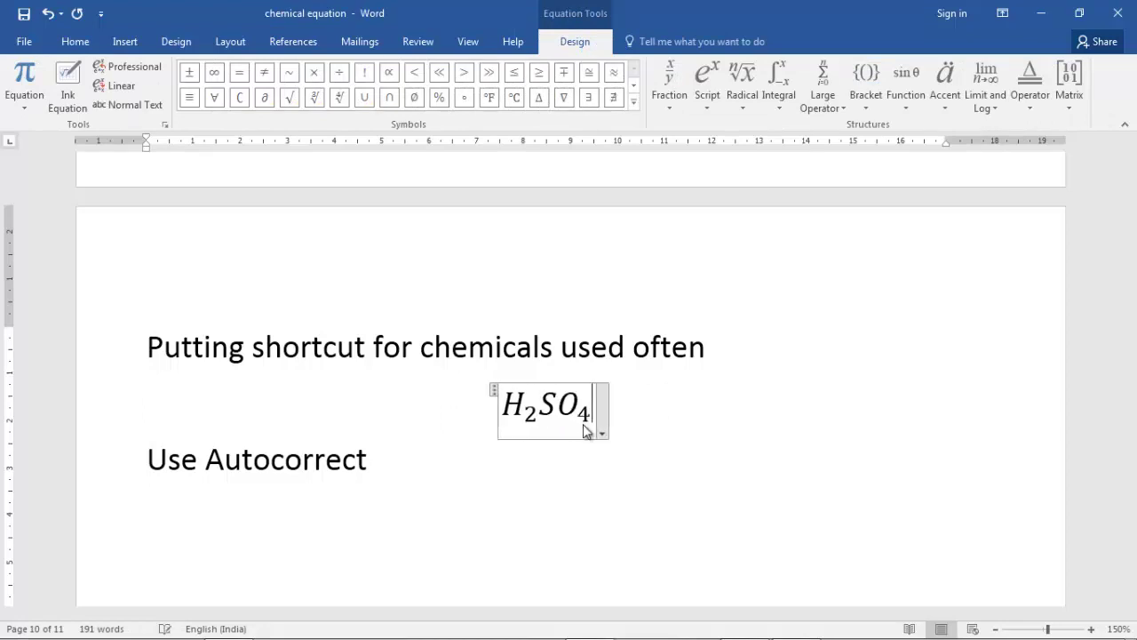
- Select the whole H₂SO₄ equation and copy it
left_click(546, 474)
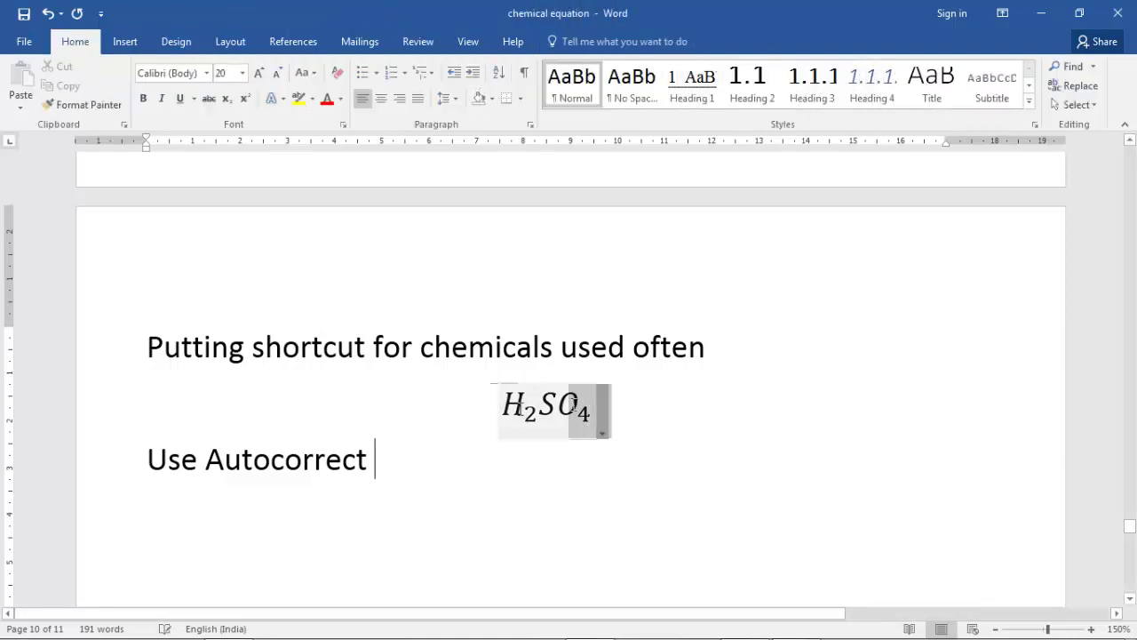
key("shift+Up")
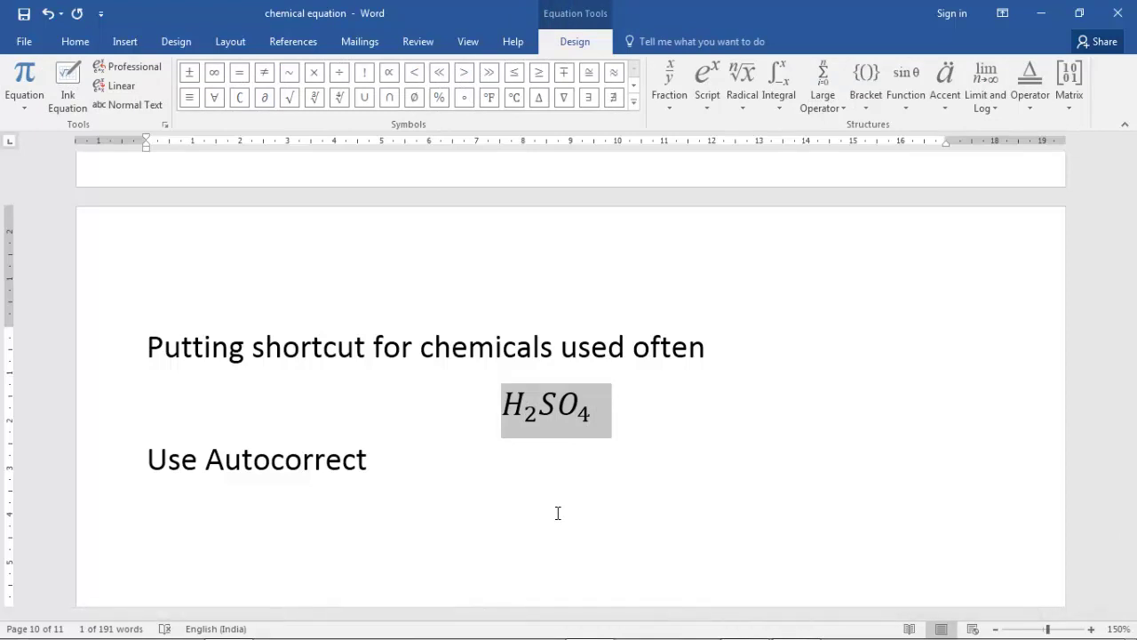
left_click(558, 513)
left_click(573, 395)
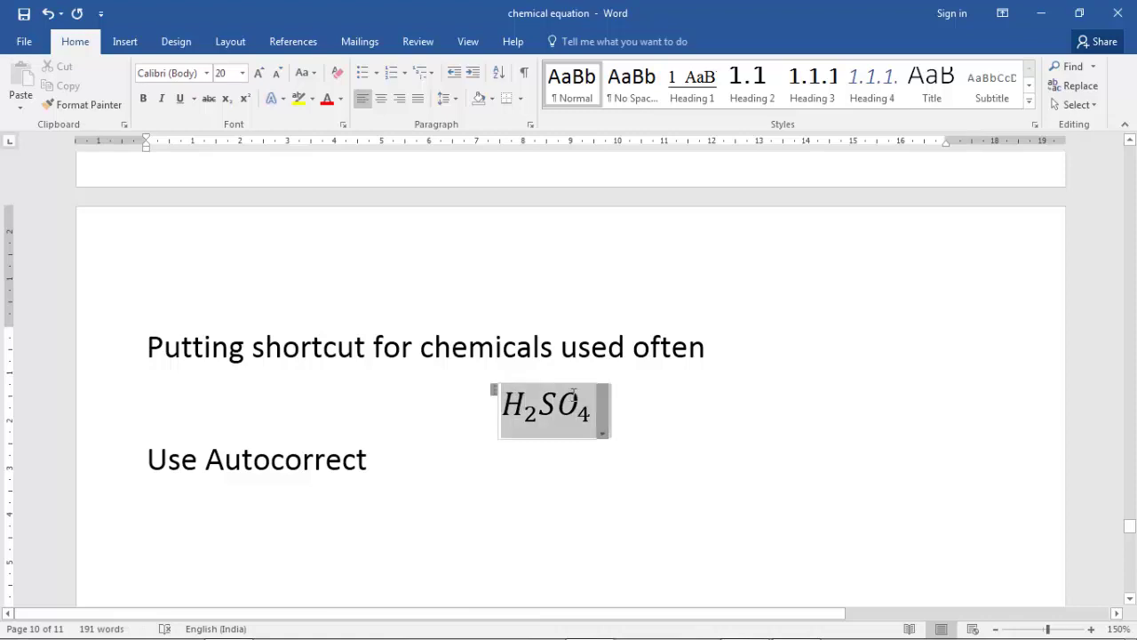
right_click(567, 401)
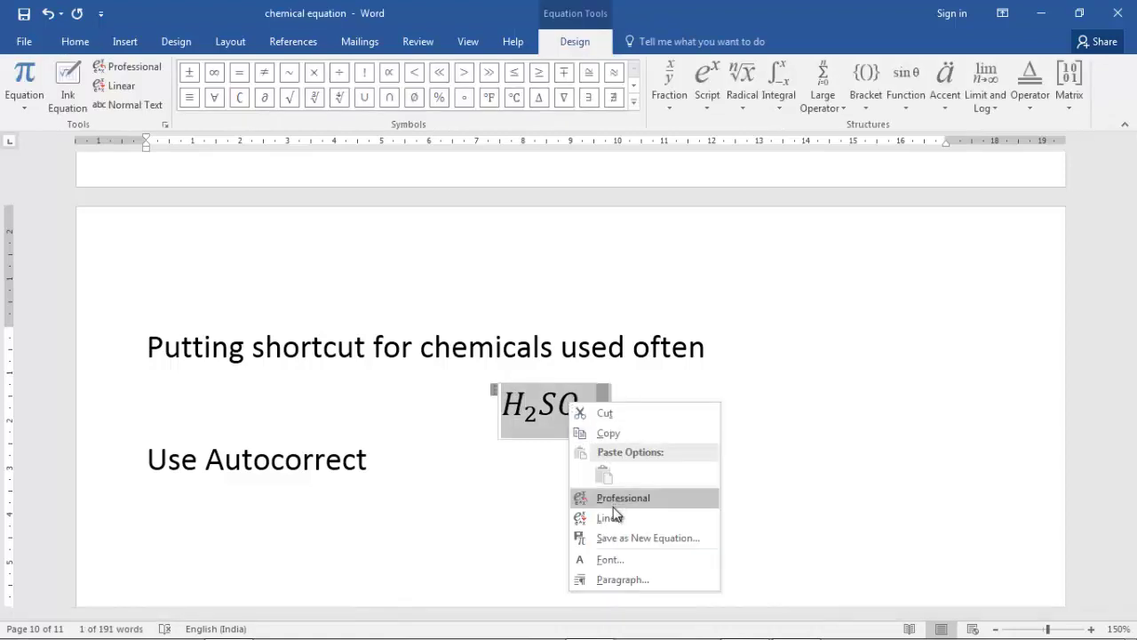
left_click(608, 433)
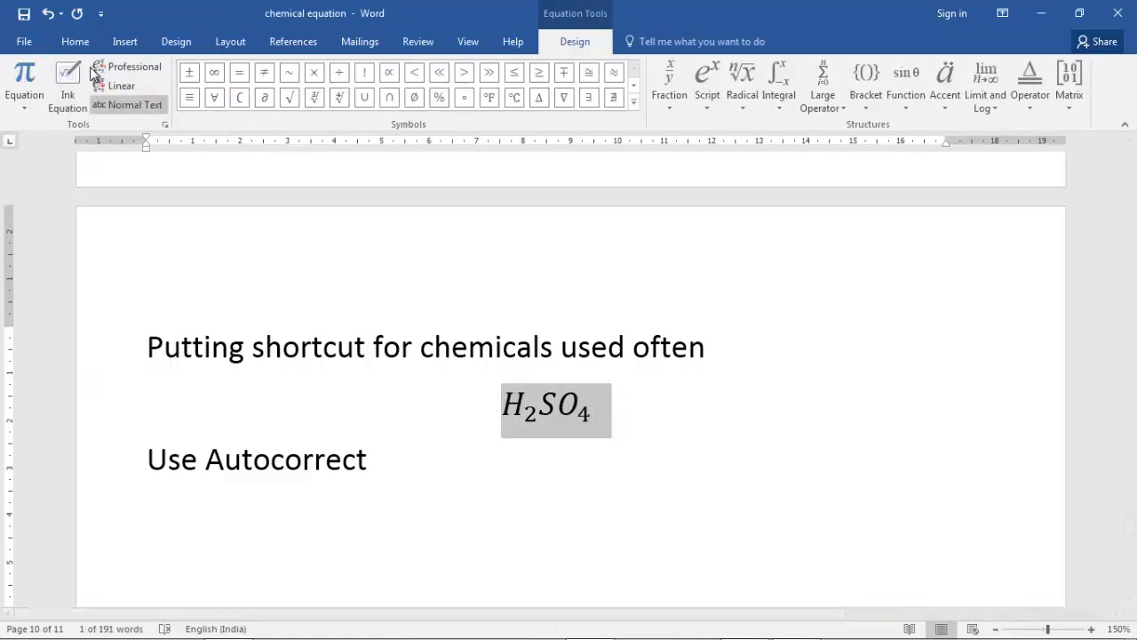
- Open the AutoCorrect options from the Word proofing settings and show the standard AutoCorrect replacement entries
left_click(24, 41)
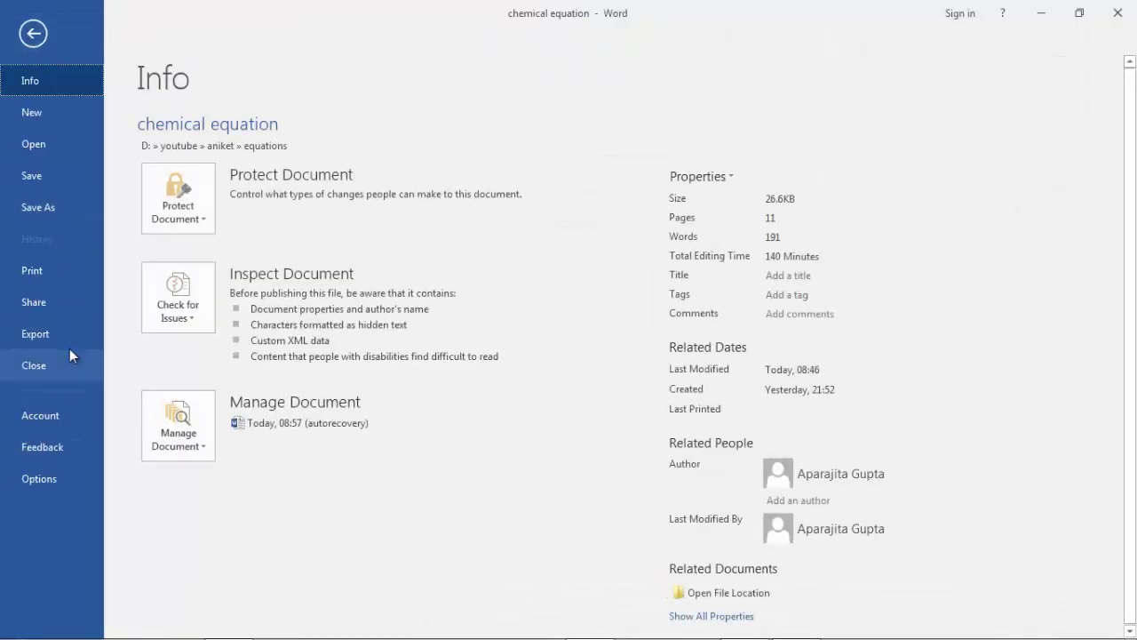
left_click(40, 478)
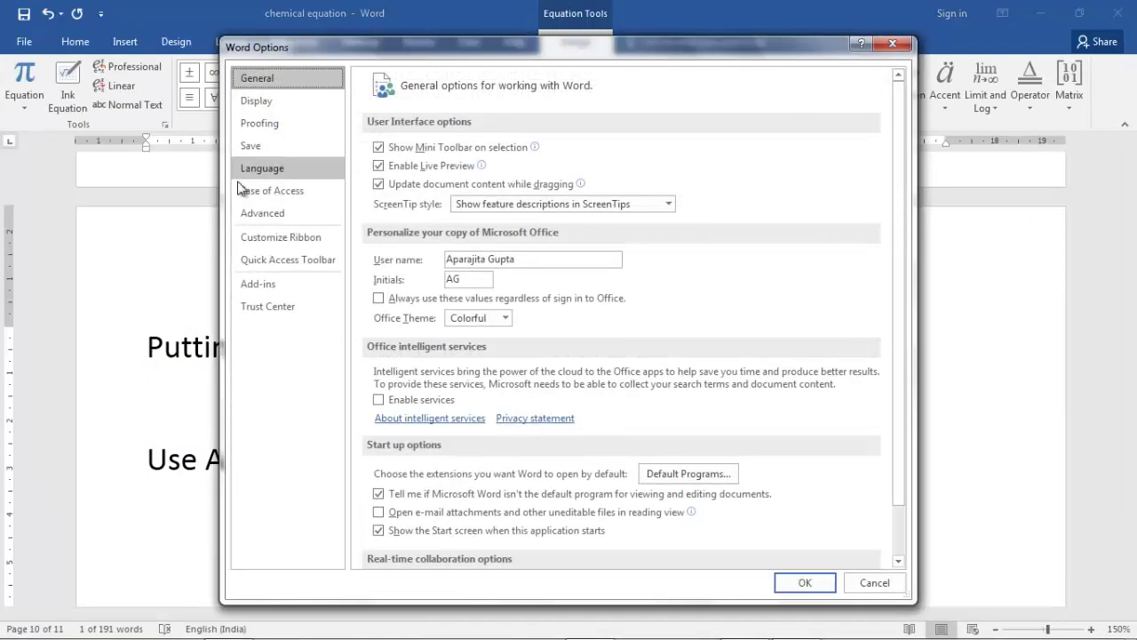
left_click(289, 125)
left_click(636, 153)
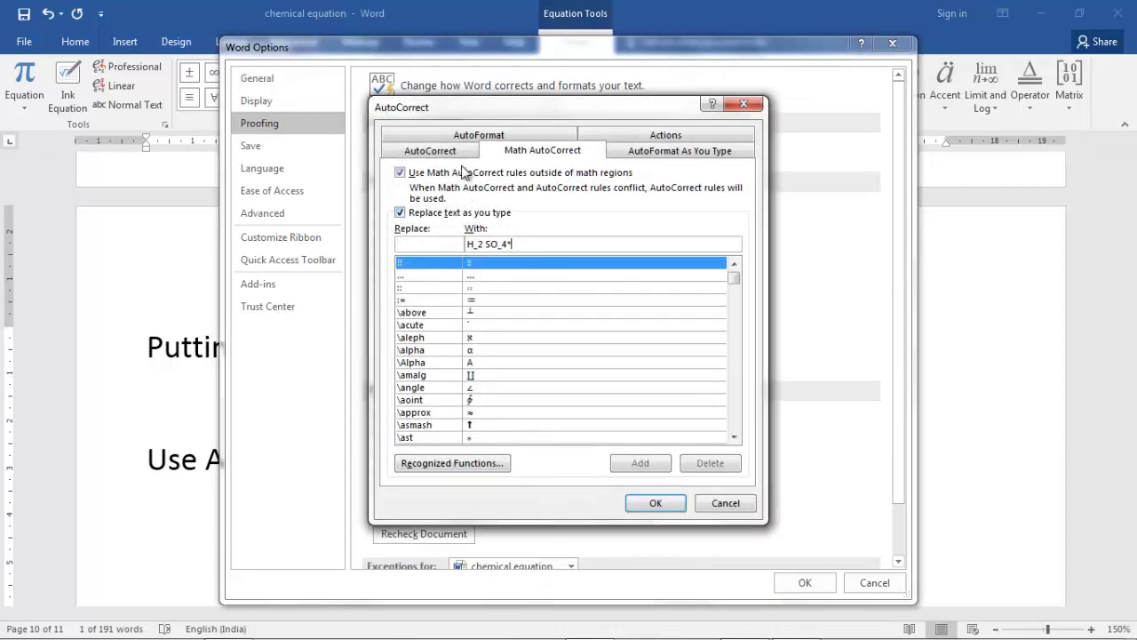
left_click(439, 151)
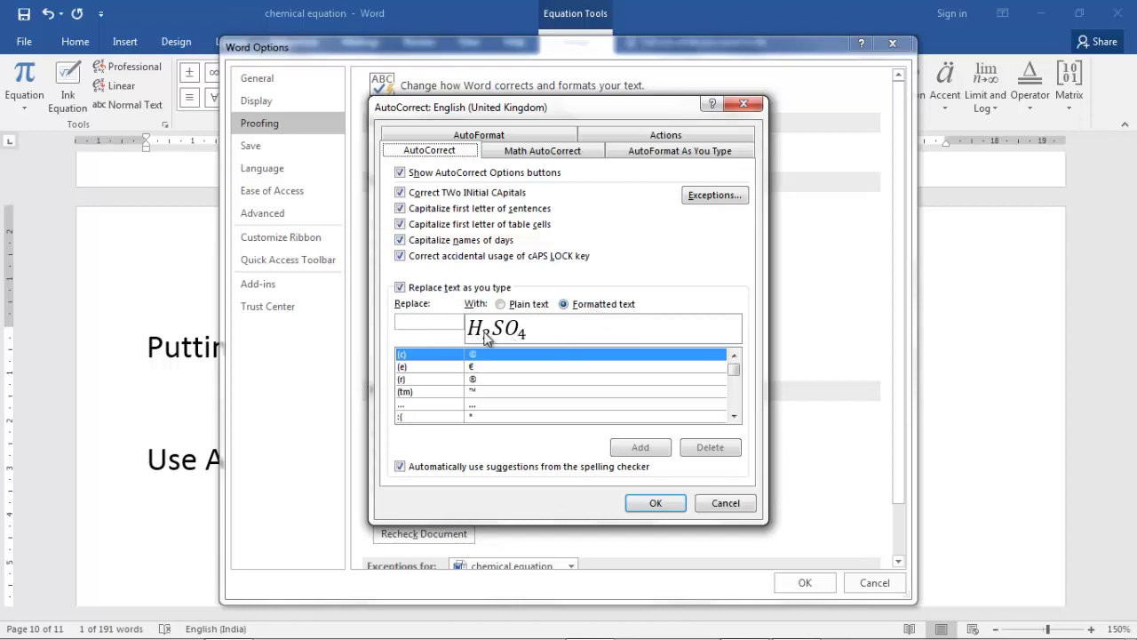
- Redefine the AutoCorrect entry H2SO4 to be replaced with the formatted H₂SO₄ equation, and save the options
left_click(439, 321)
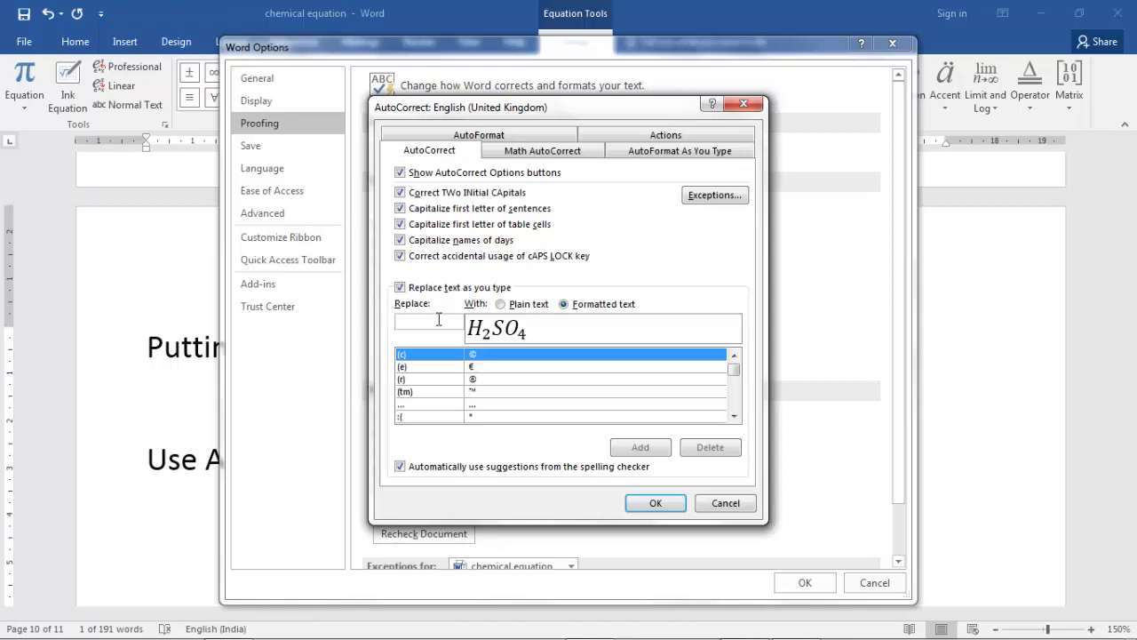
type("h2")
key("BackSpace")
key("BackSpace")
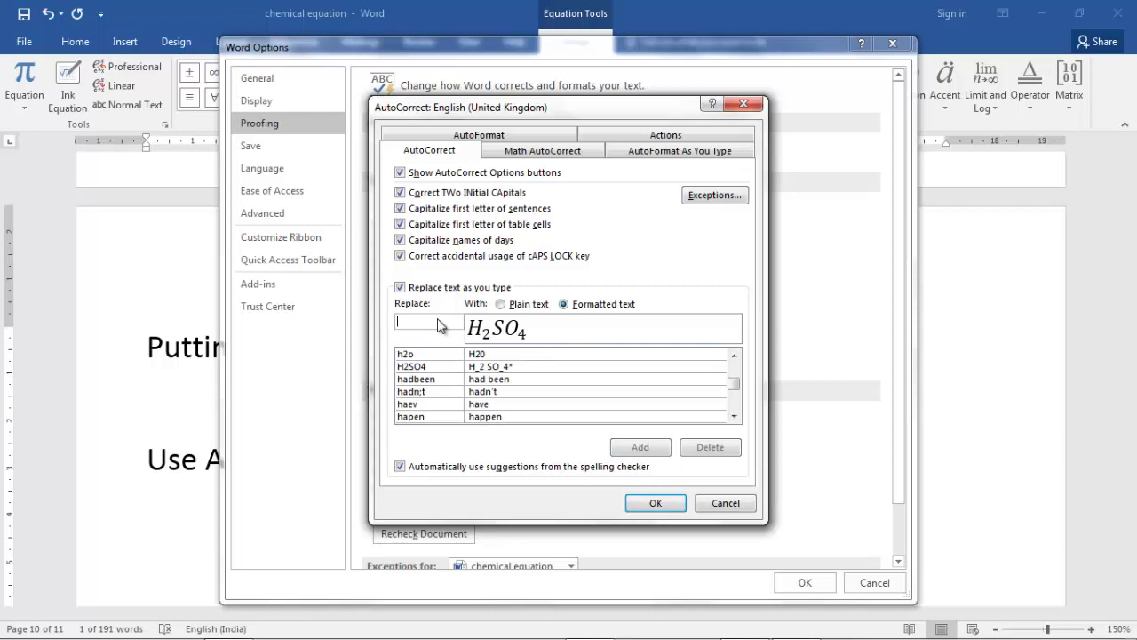
type("H2SO4")
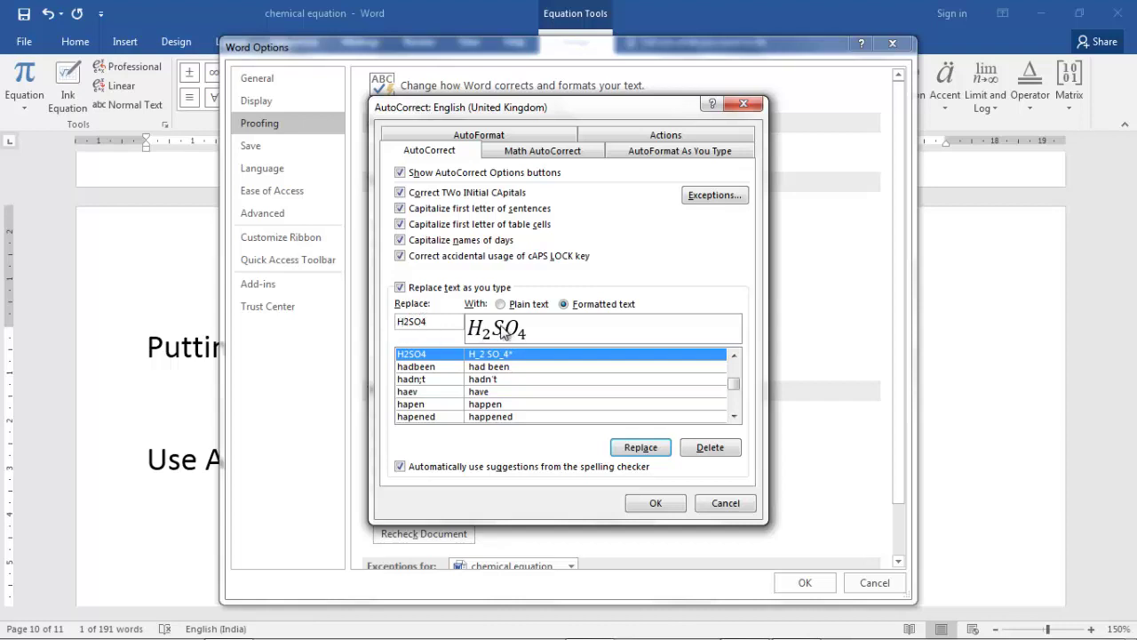
left_click(640, 449)
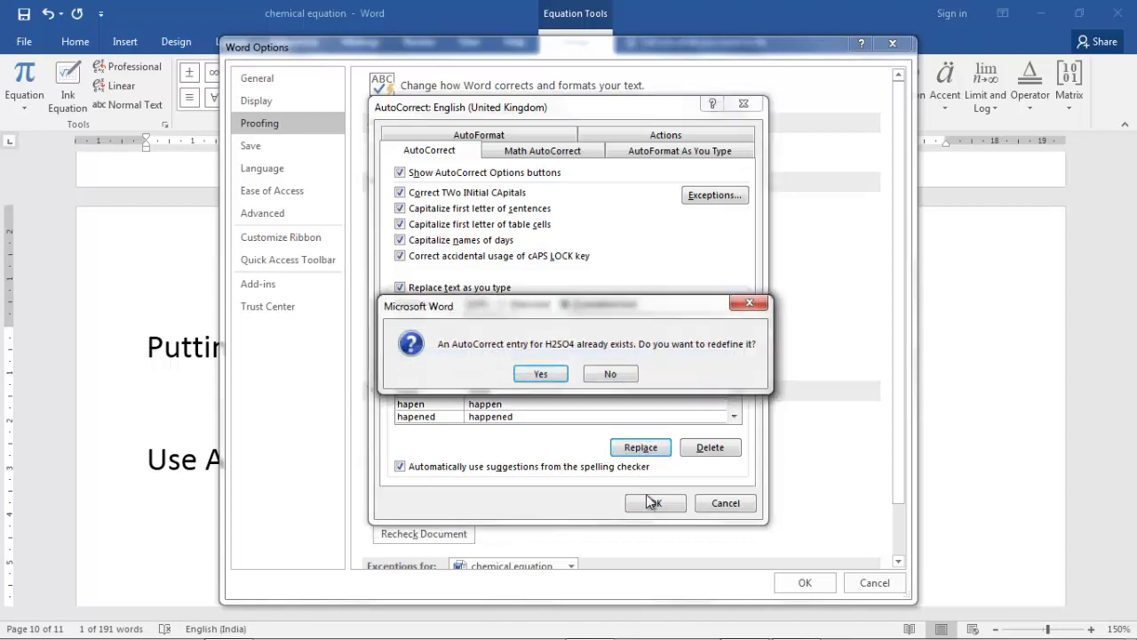
left_click(541, 374)
left_click(654, 503)
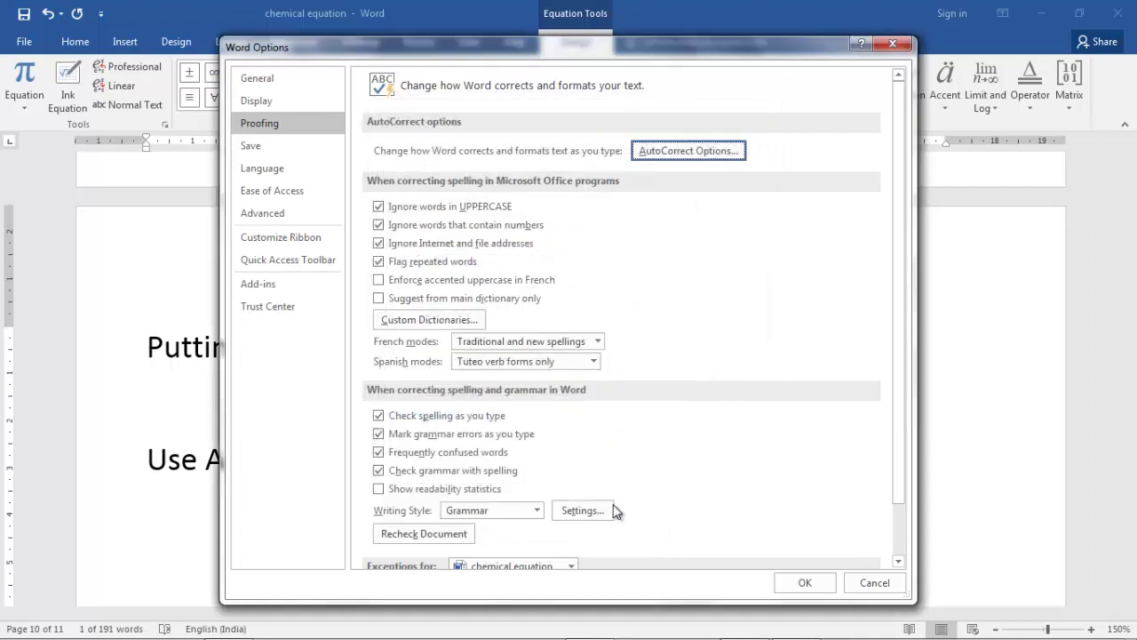
left_click(805, 582)
- Enter H2SO4 after "Use Autocorrect" and start a new line to trigger the AutoCorrect replacement
left_click(516, 506)
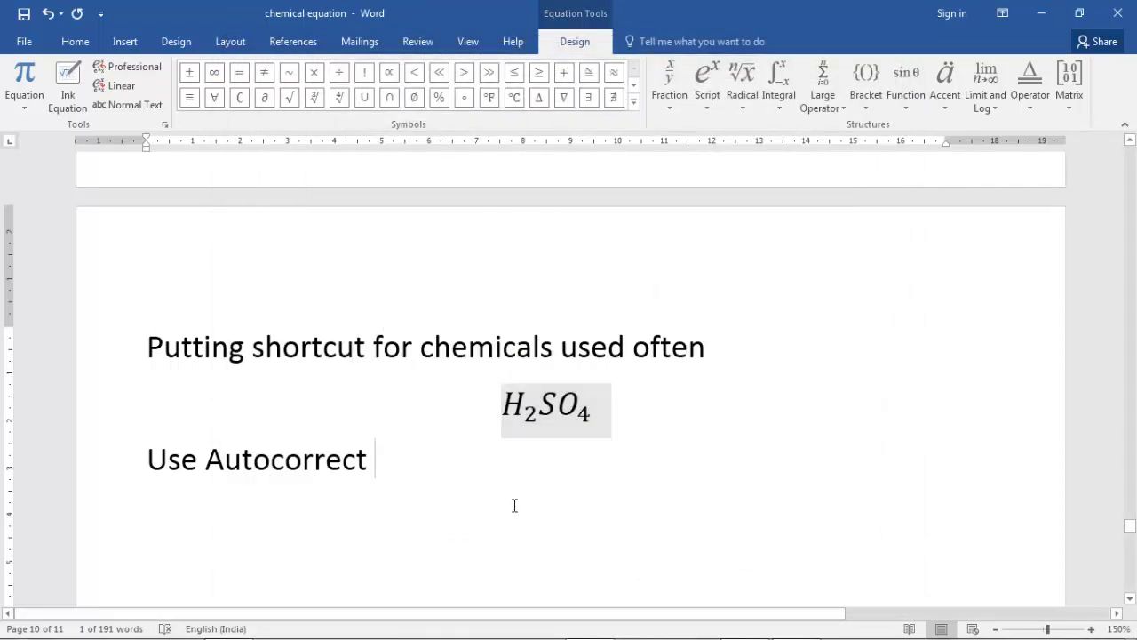
type("H2")
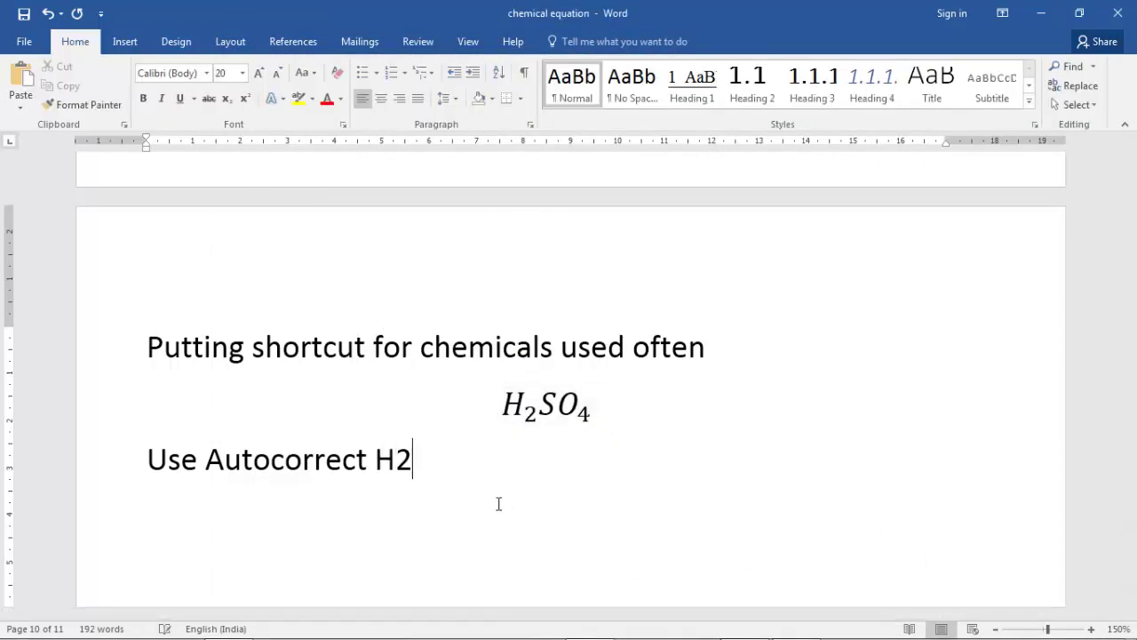
type("SO4")
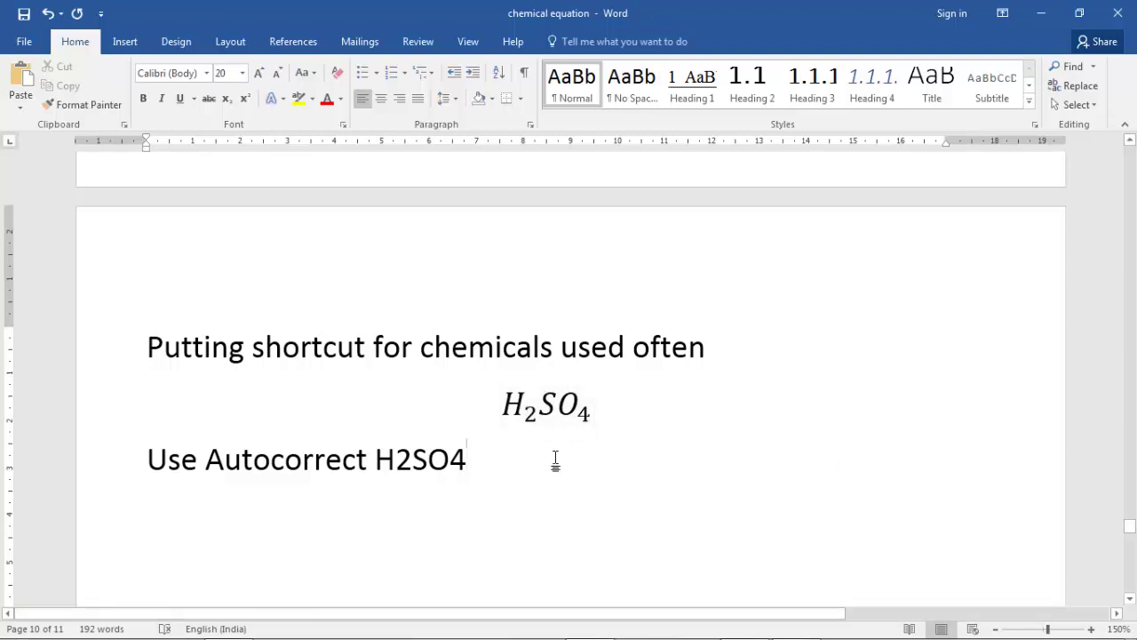
key("Return")
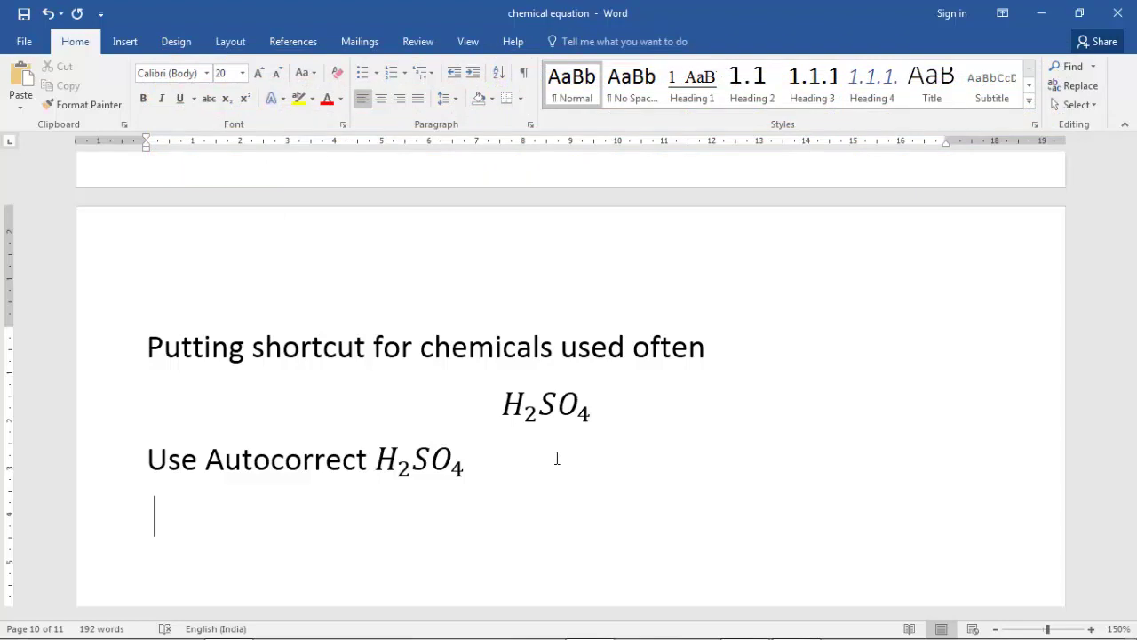
- Examine the table of arrow symbols and their equation shortcuts on the last page, zoomed out to 110%
scroll(658, 410, "down", 8)
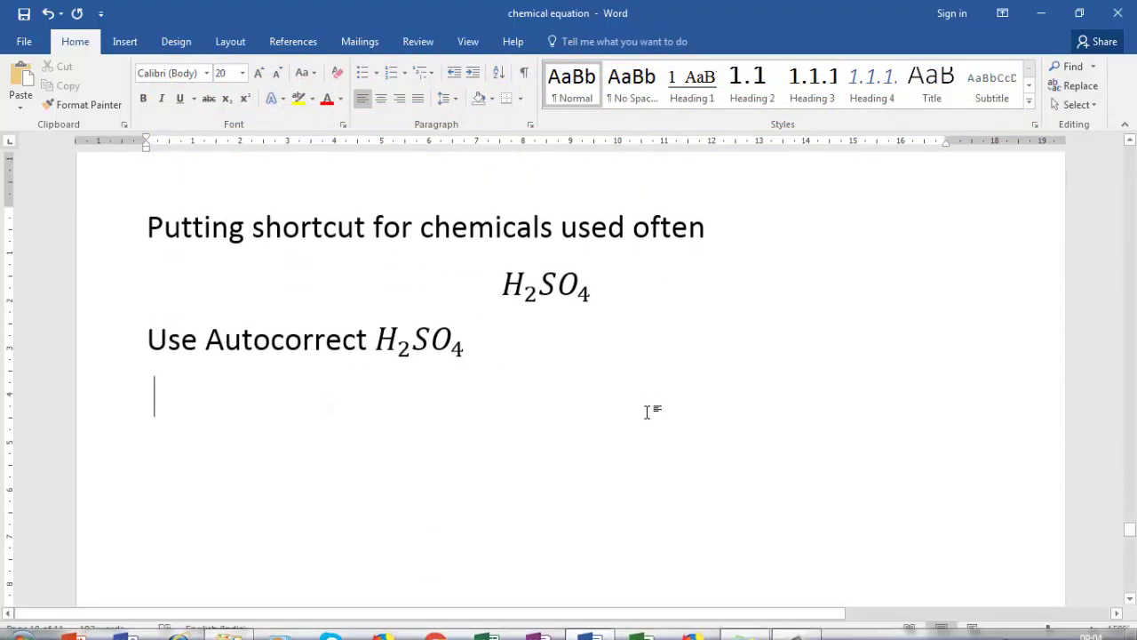
scroll(518, 402, "down", 8)
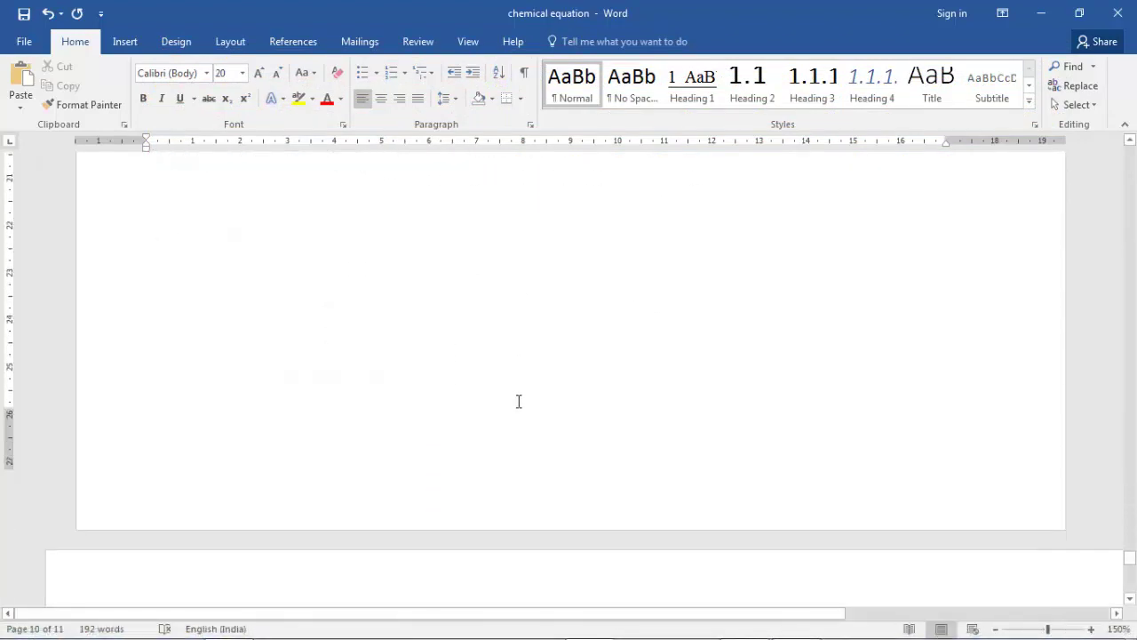
scroll(676, 324, "up", 1)
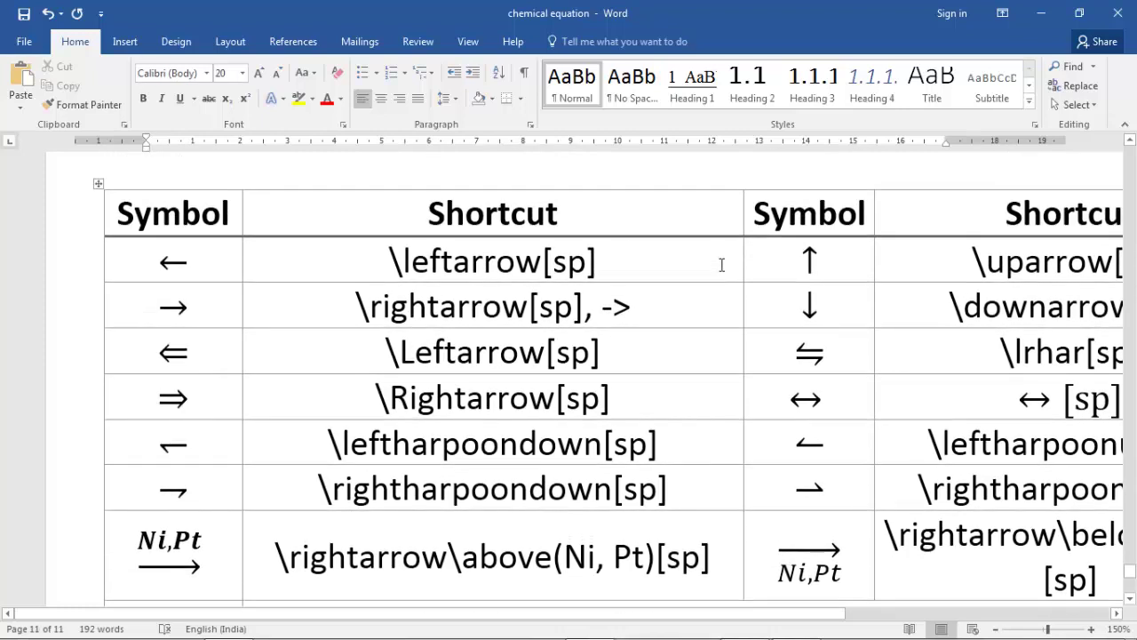
scroll(721, 264, "down", 4)
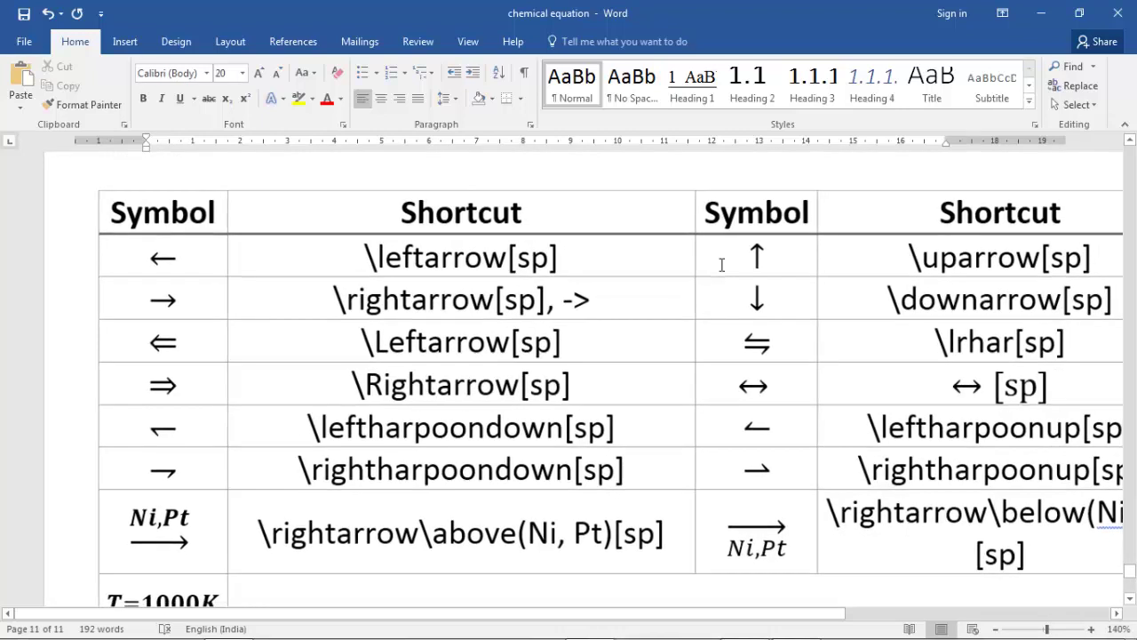
scroll(648, 345, "up", 1)
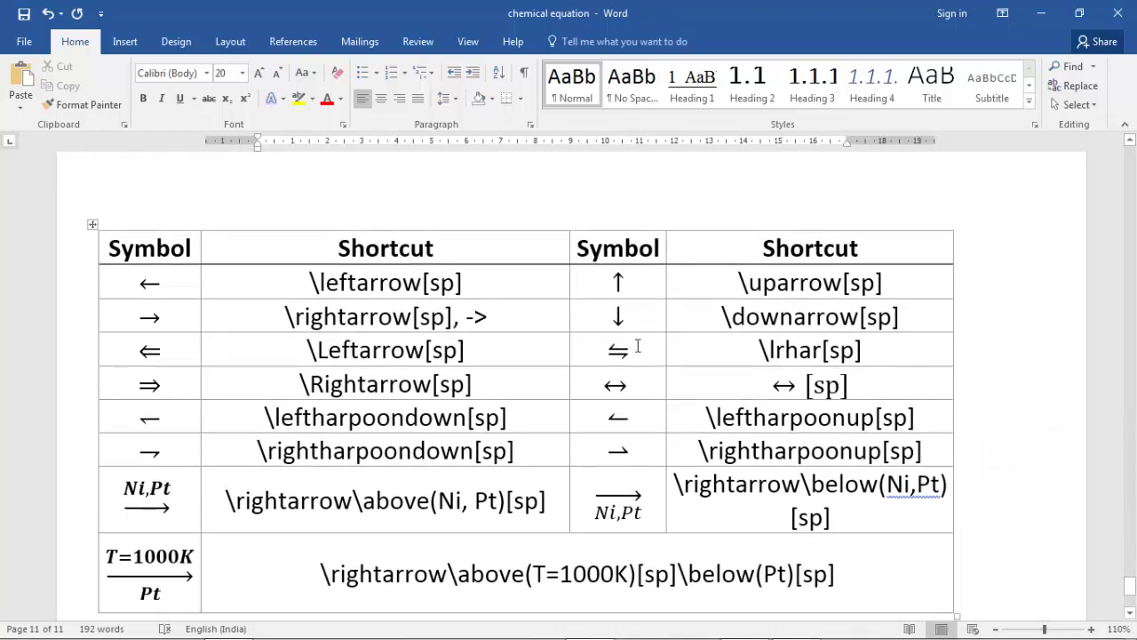
scroll(213, 453, "down", 1)
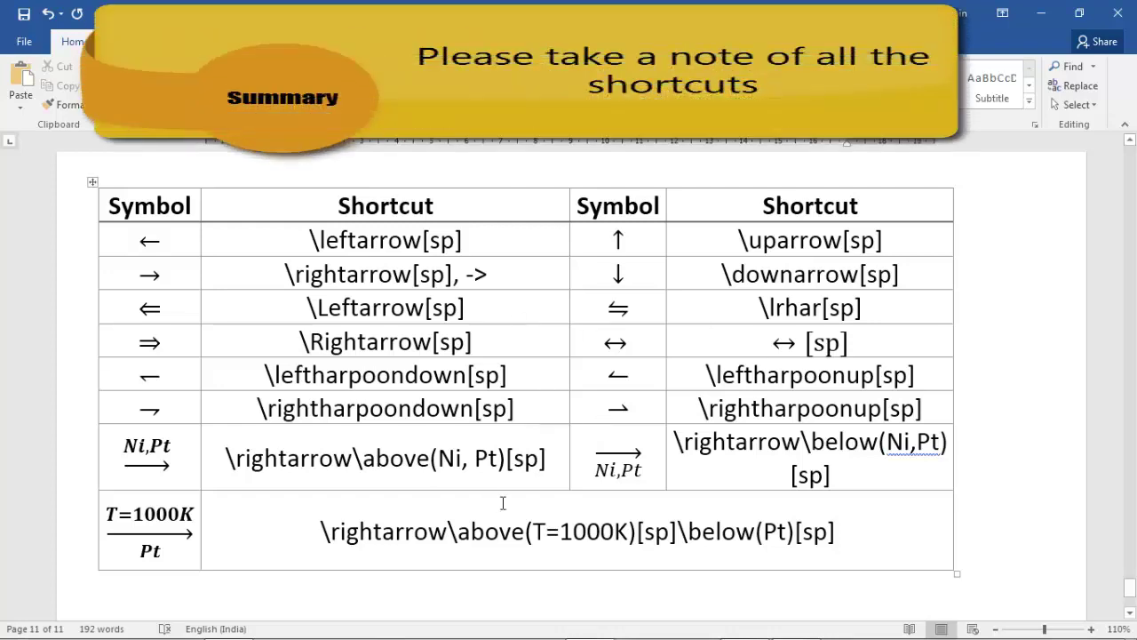
scroll(835, 509, "down", 1)
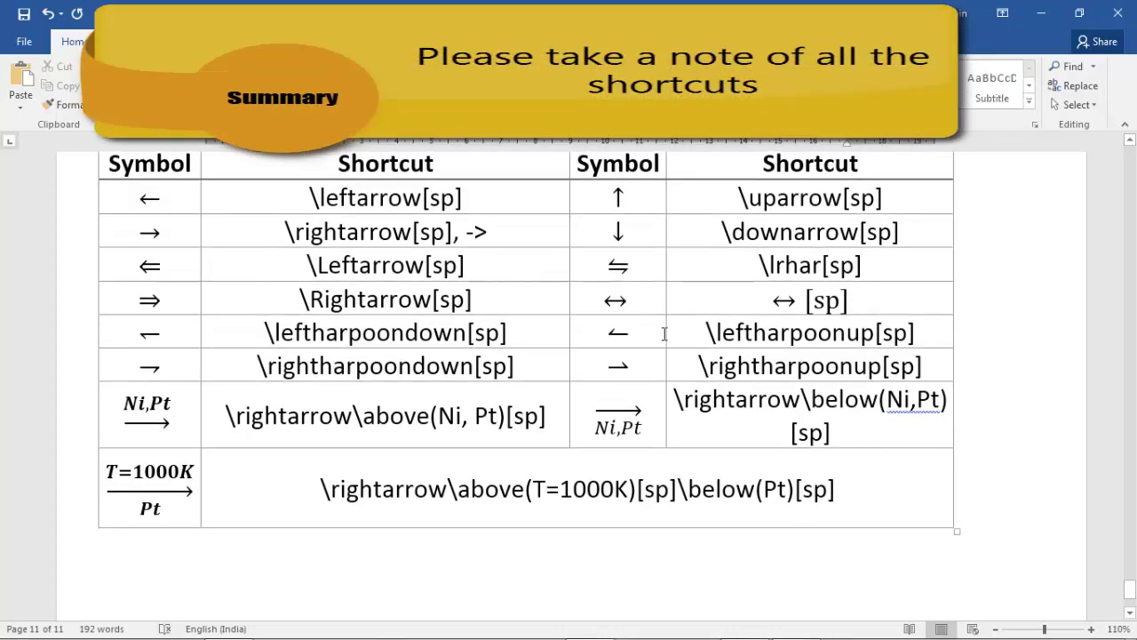